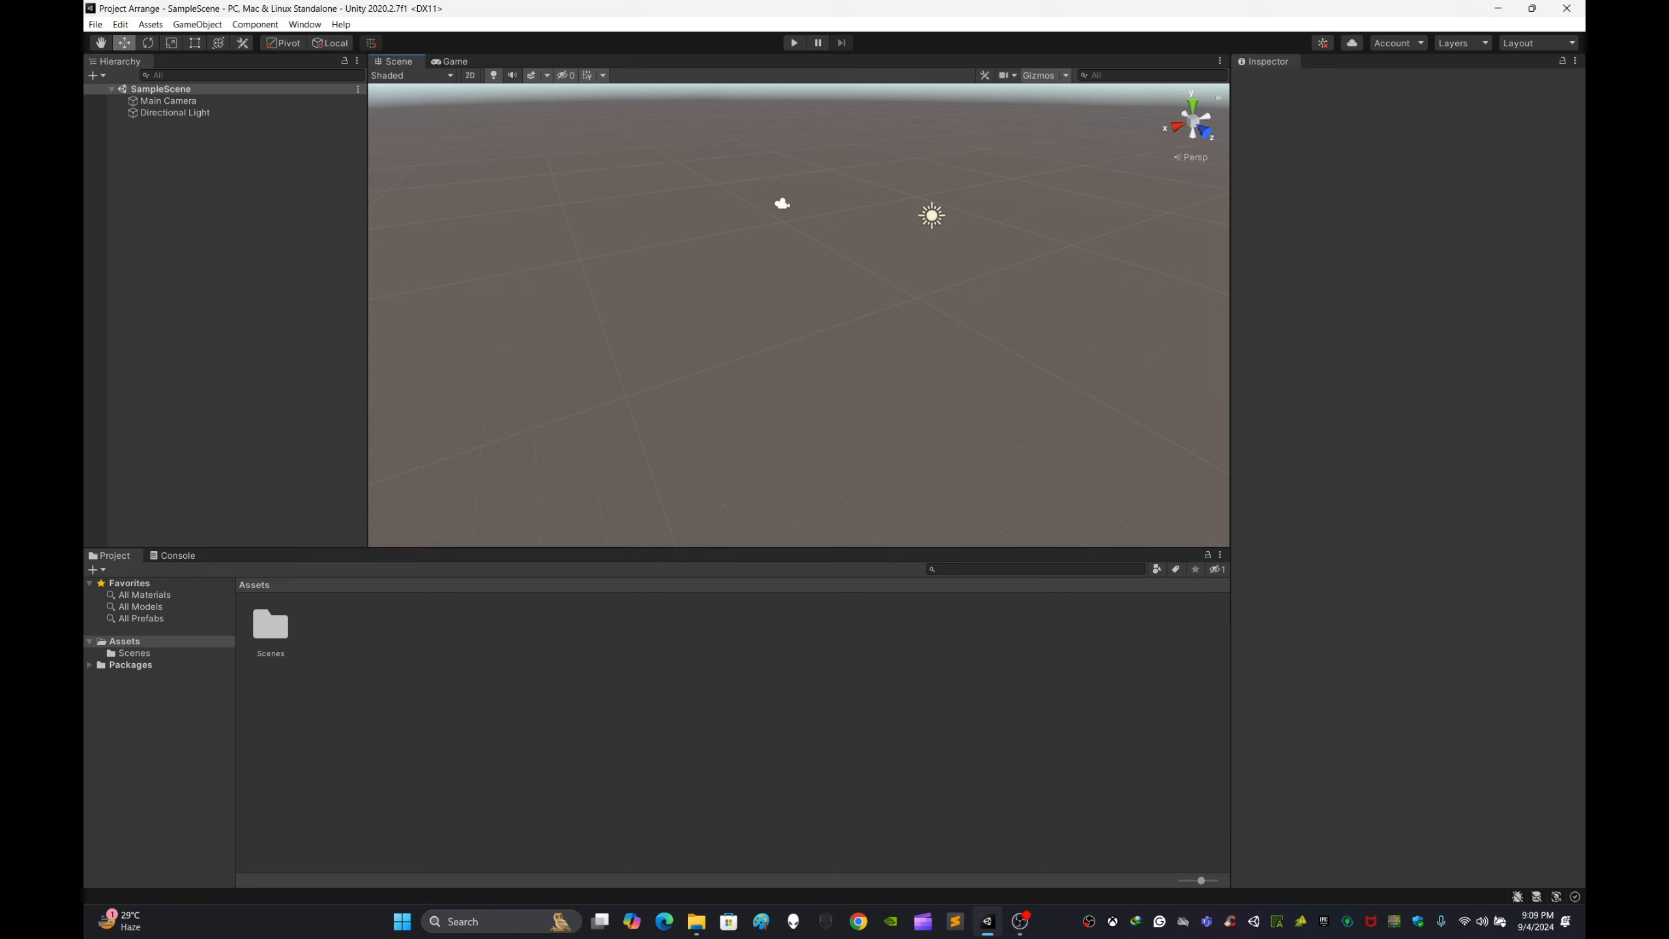
Step: Open the Scenes folder in the Project window and return to the Assets root
mouse_move(799, 315)
right_mouse_down()
mouse_move(779, 304)
mouse_move(804, 320)
right_mouse_up()
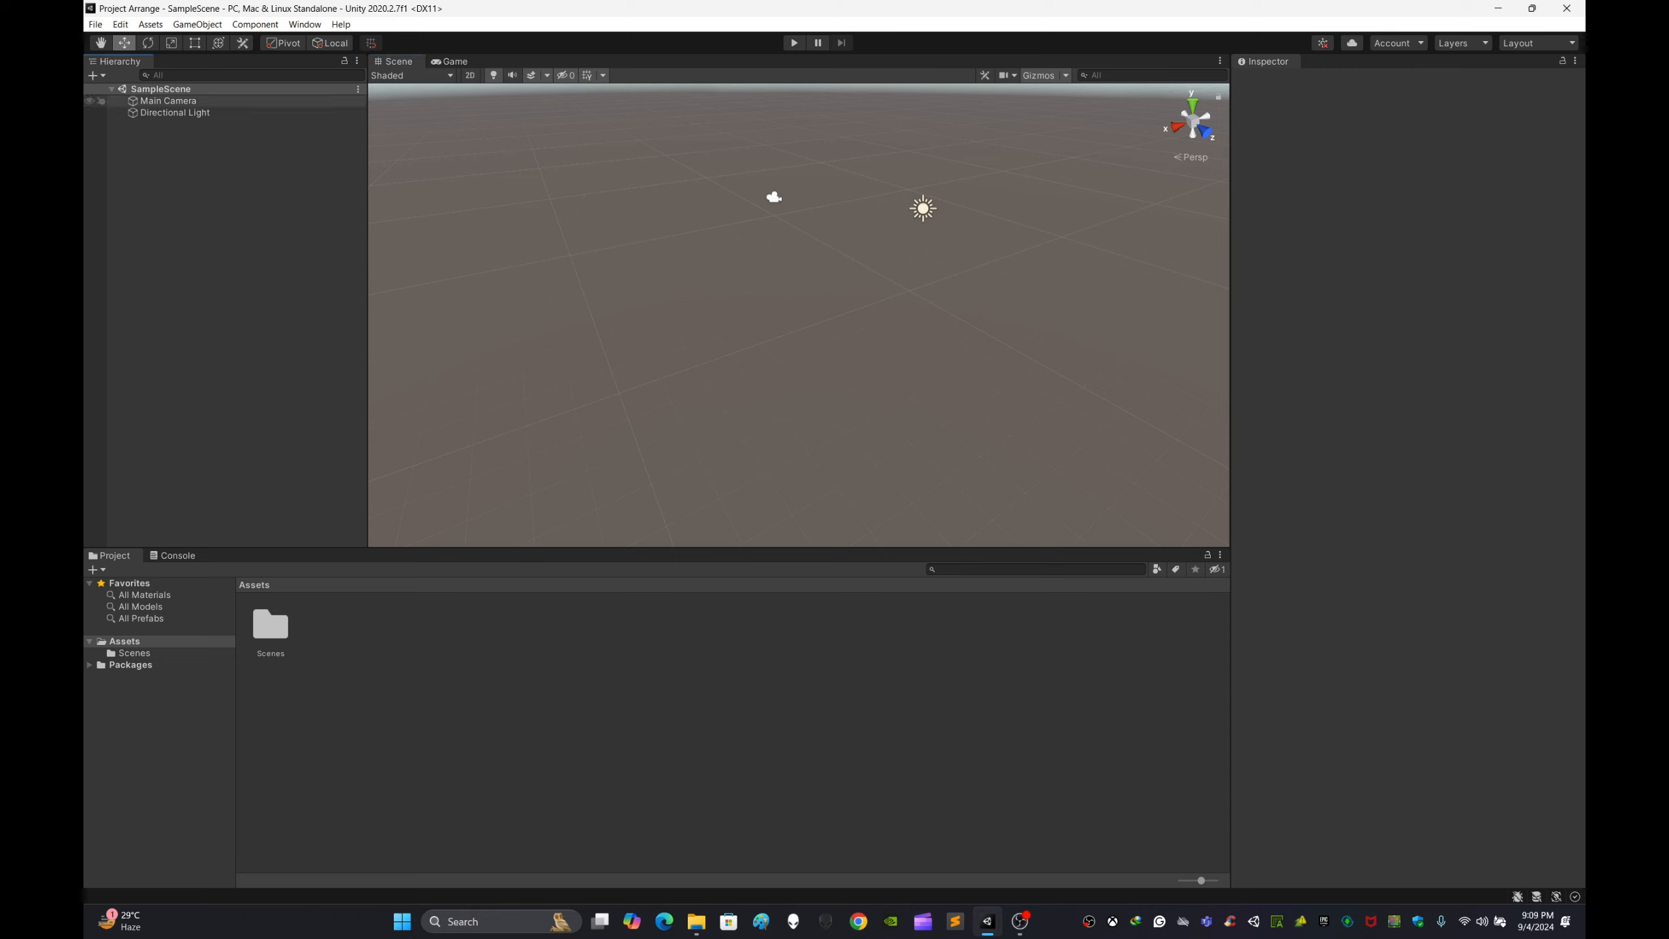
mouse_move(799, 316)
right_mouse_down()
mouse_move(868, 328)
mouse_move(811, 312)
mouse_move(804, 325)
mouse_move(835, 316)
mouse_move(806, 319)
mouse_move(821, 329)
right_mouse_up()
left_click(113, 556)
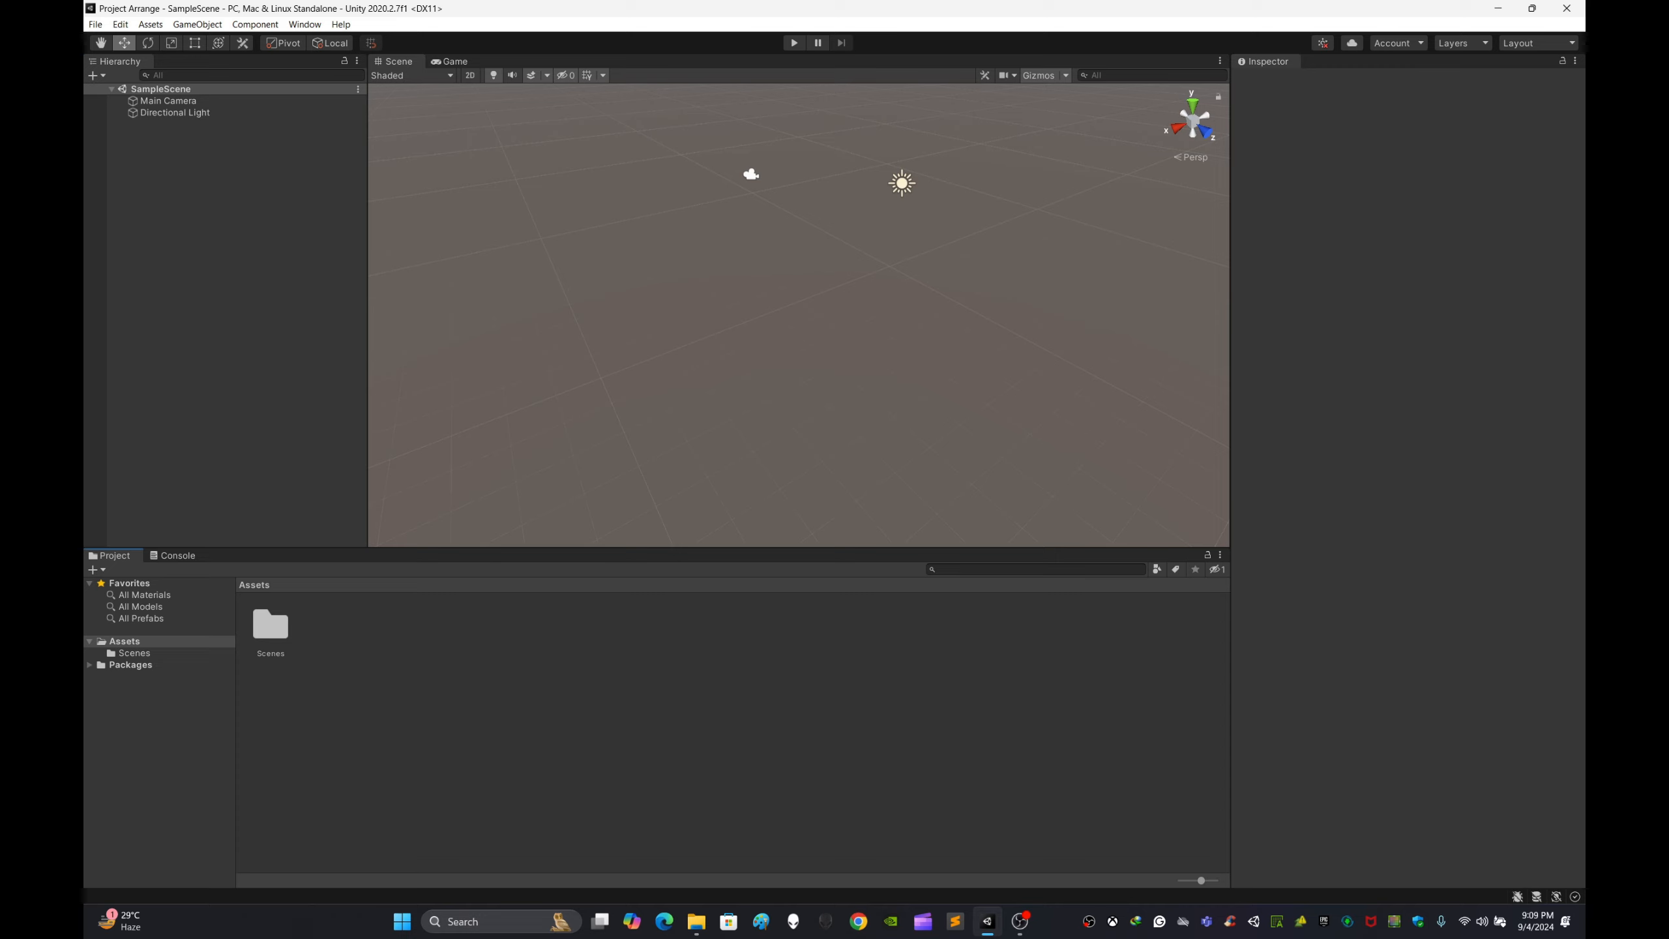
left_click(270, 625)
double_click(270, 624)
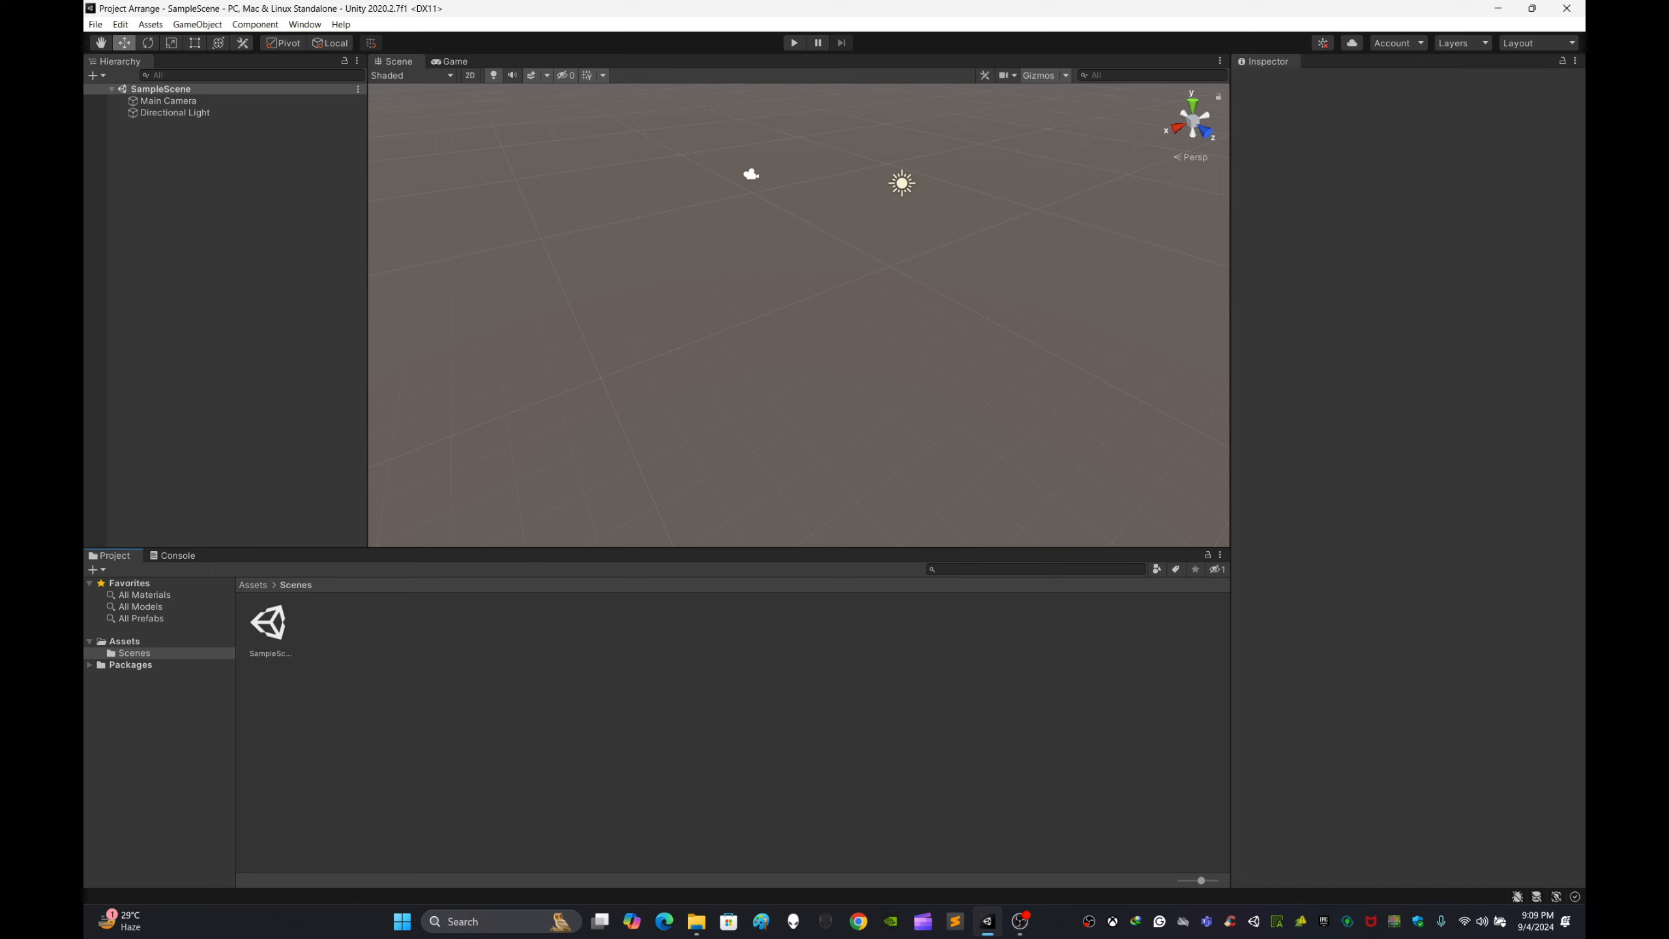
left_click(253, 585)
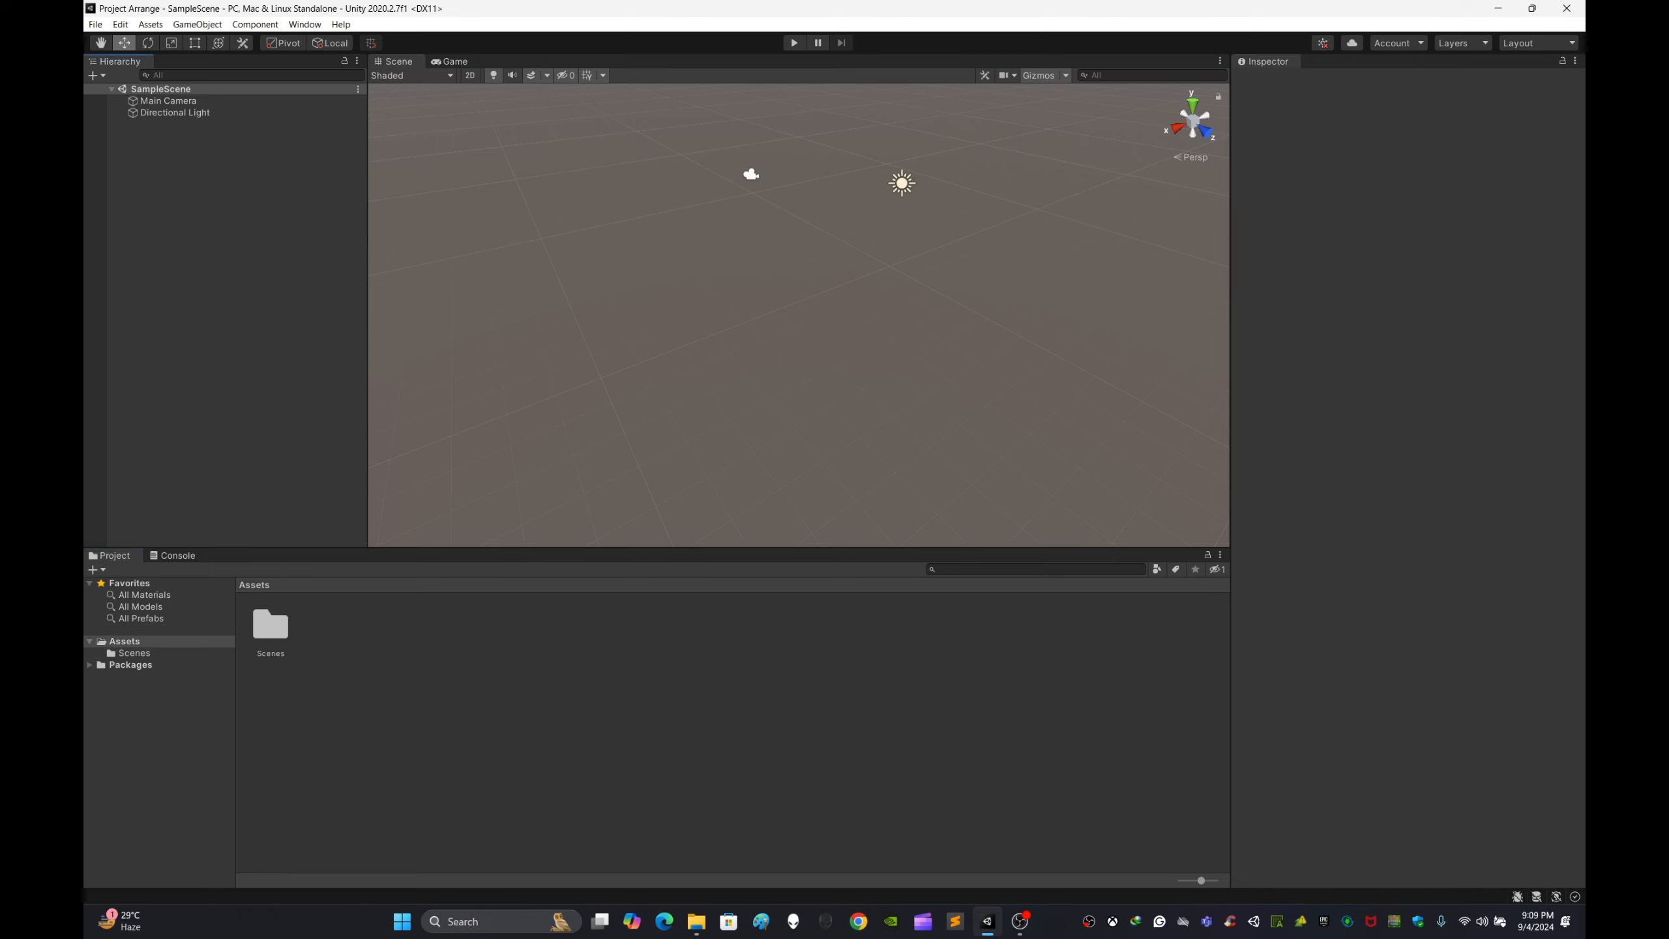
Step: Examine the scene objects and the SampleScene asset inside the Scenes folder
left_click(168, 100)
left_click(224, 296)
left_click(175, 113)
left_click(223, 296)
left_click(270, 624)
left_click(394, 710)
double_click(270, 624)
left_click(394, 710)
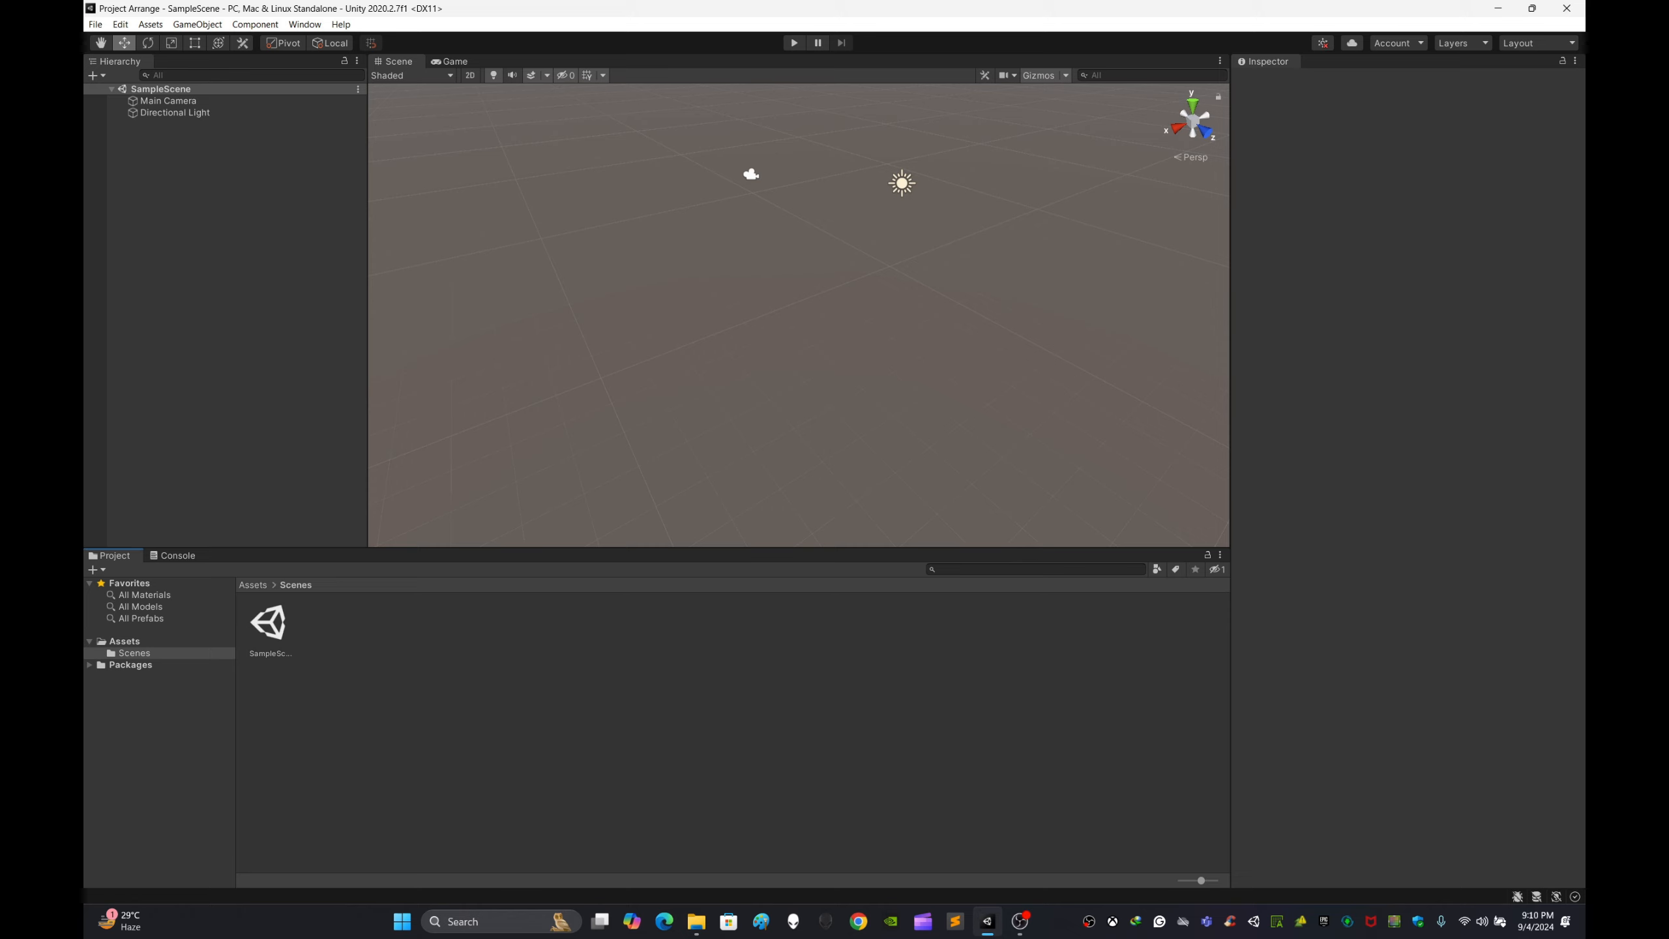
left_click(270, 625)
left_click(394, 710)
left_click(270, 625)
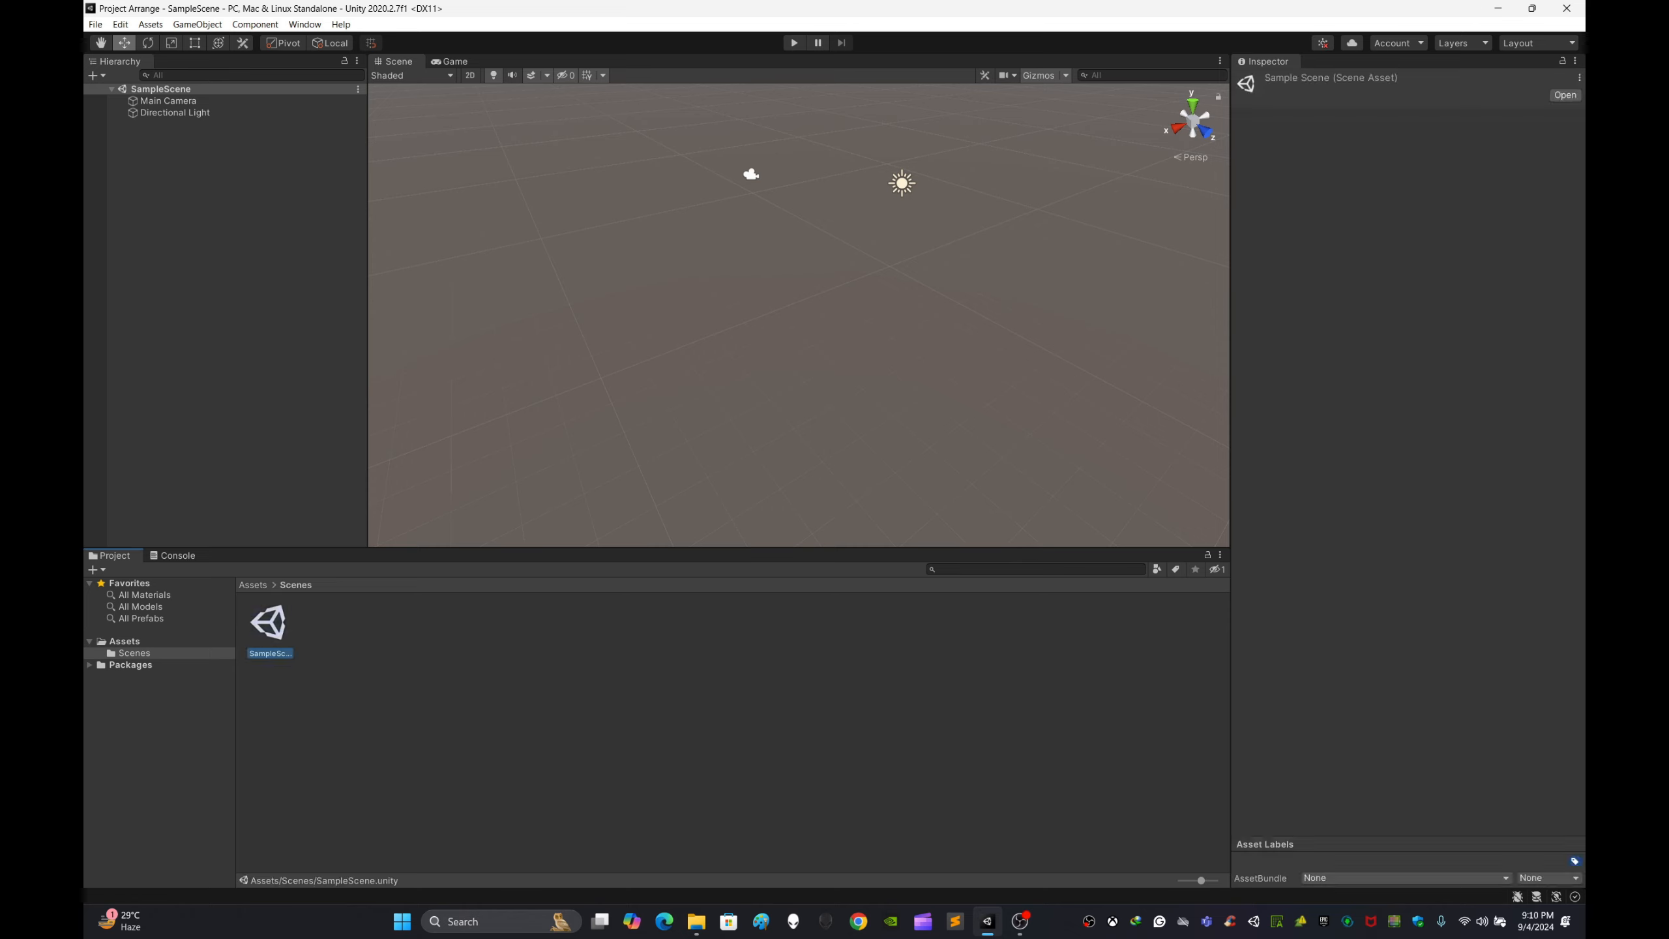
left_click(394, 710)
mouse_move(756, 329)
right_mouse_down()
mouse_move(723, 292)
mouse_move(923, 302)
mouse_move(767, 308)
right_mouse_up()
left_click(394, 710)
left_click(253, 585)
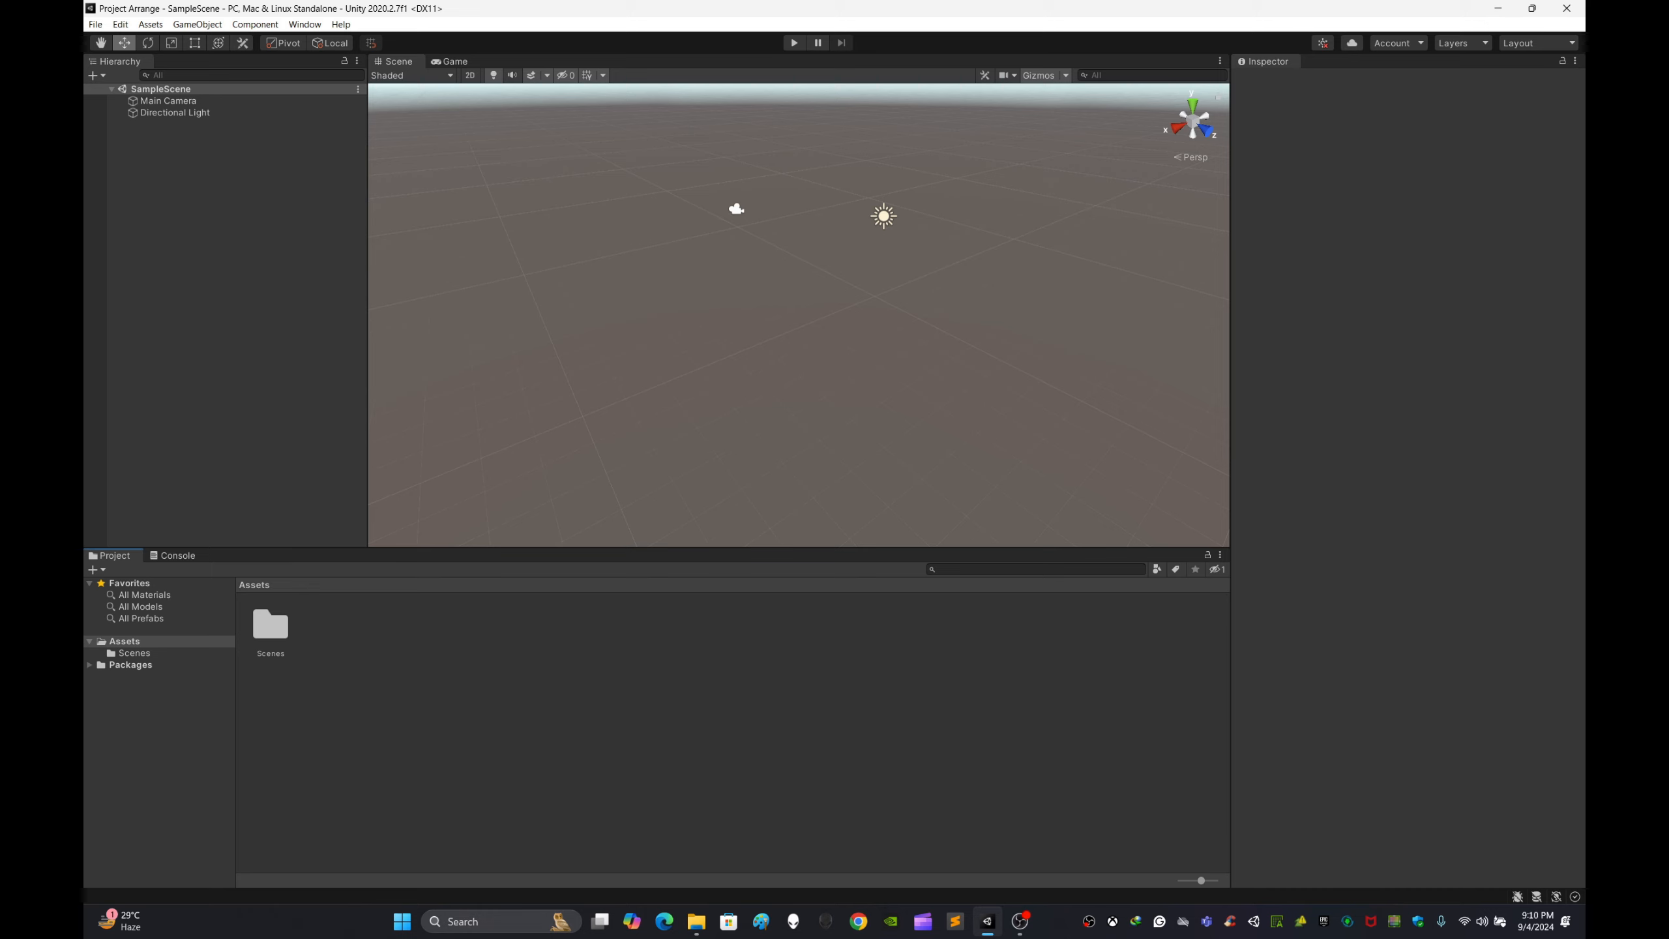
Step: Create a new folder in Assets named 3D Models
right_click(575, 709)
left_click(521, 734)
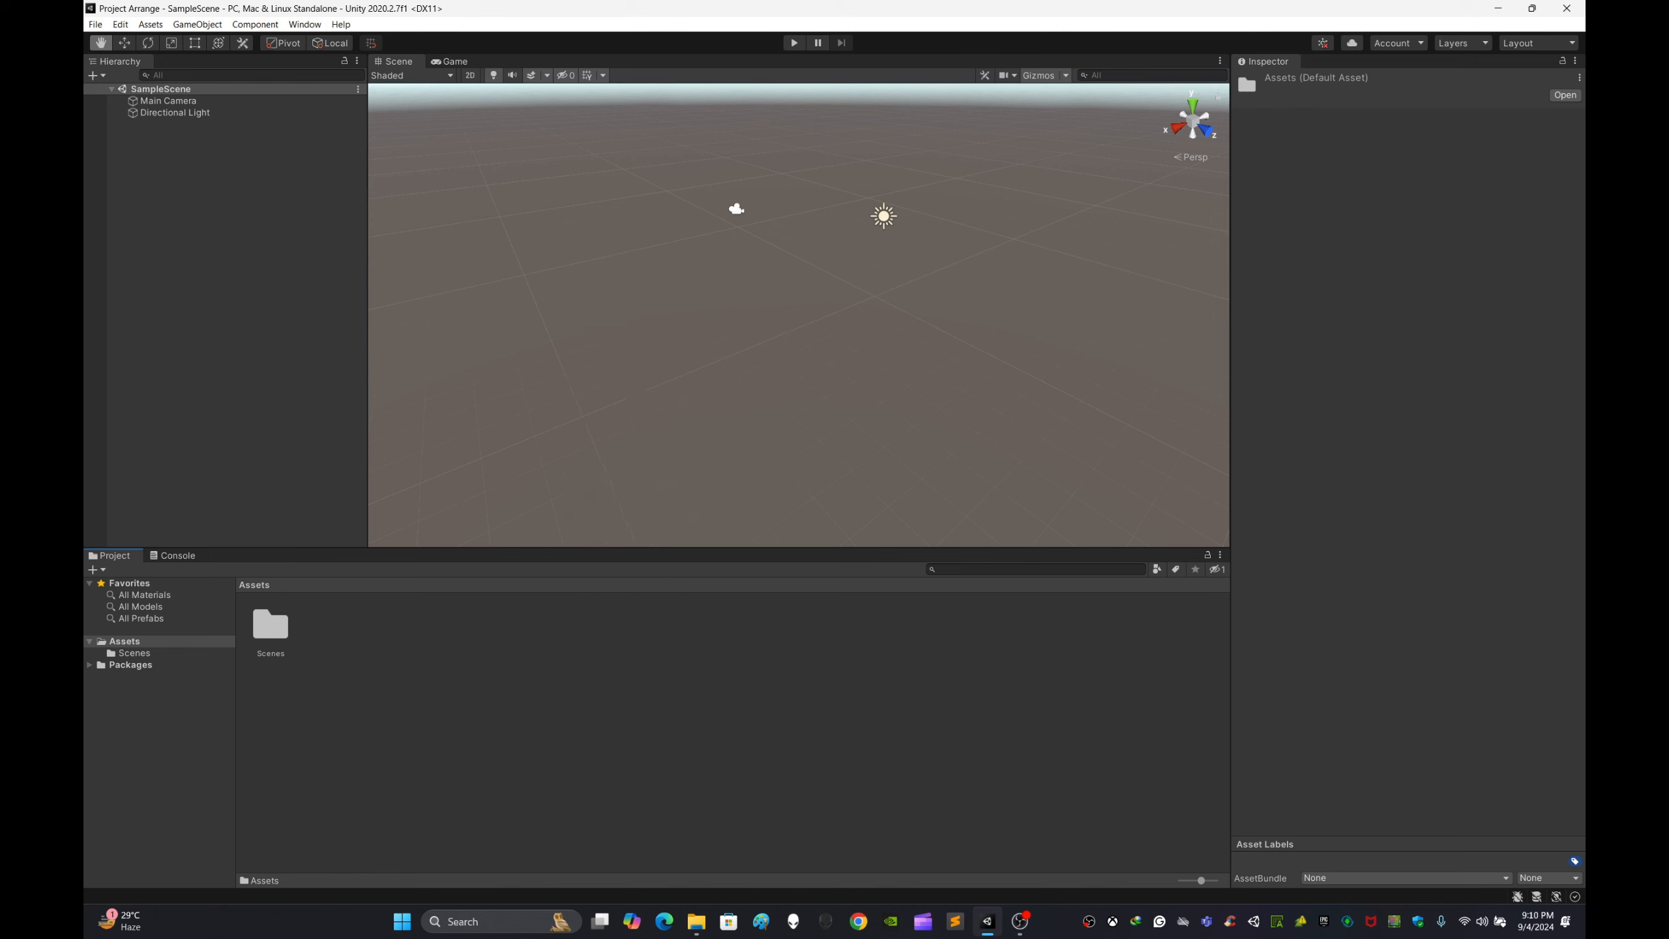
right_click(520, 735)
mouse_move(571, 356)
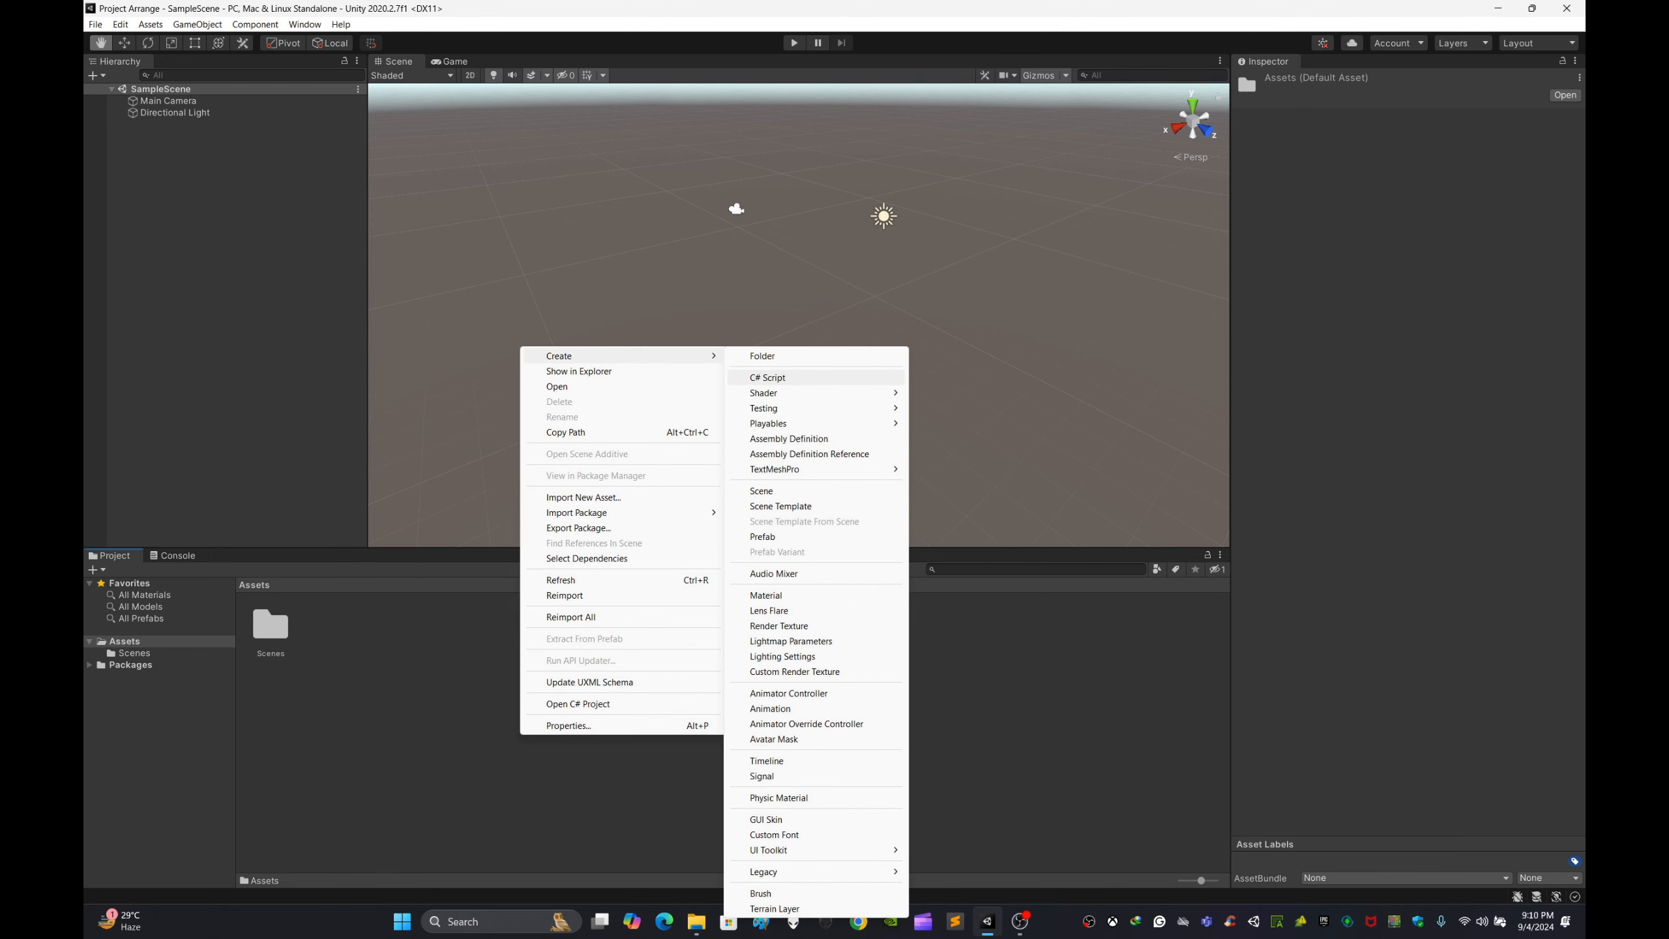
left_click(763, 356)
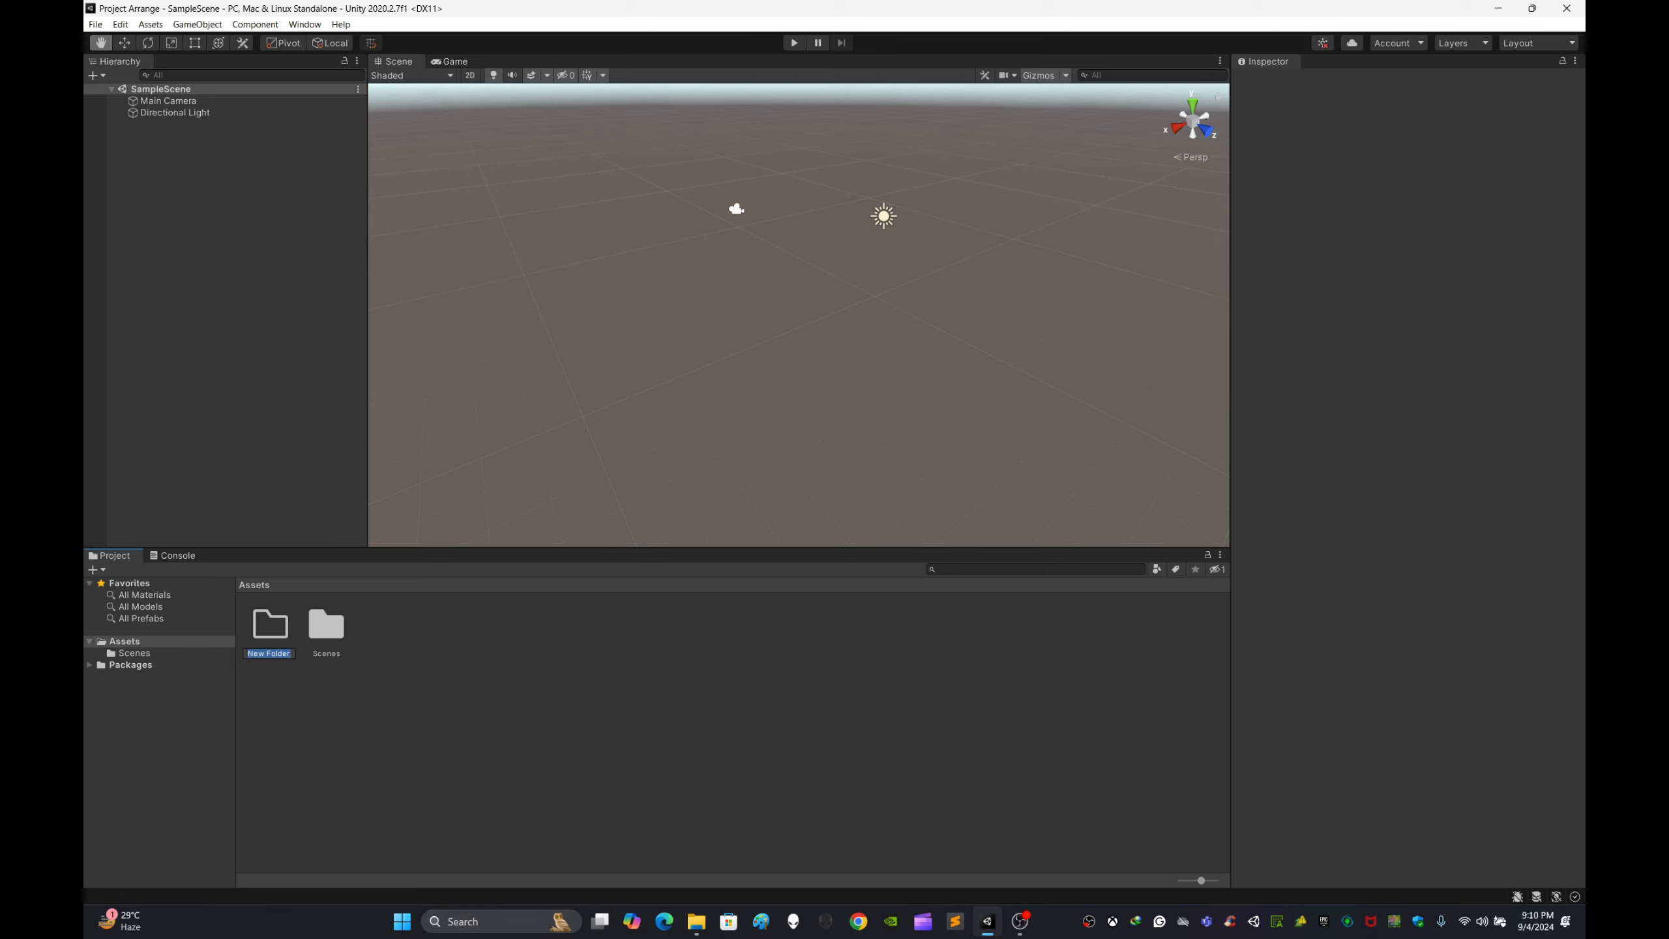
key("BackSpace")
type("3D Models")
key("Return")
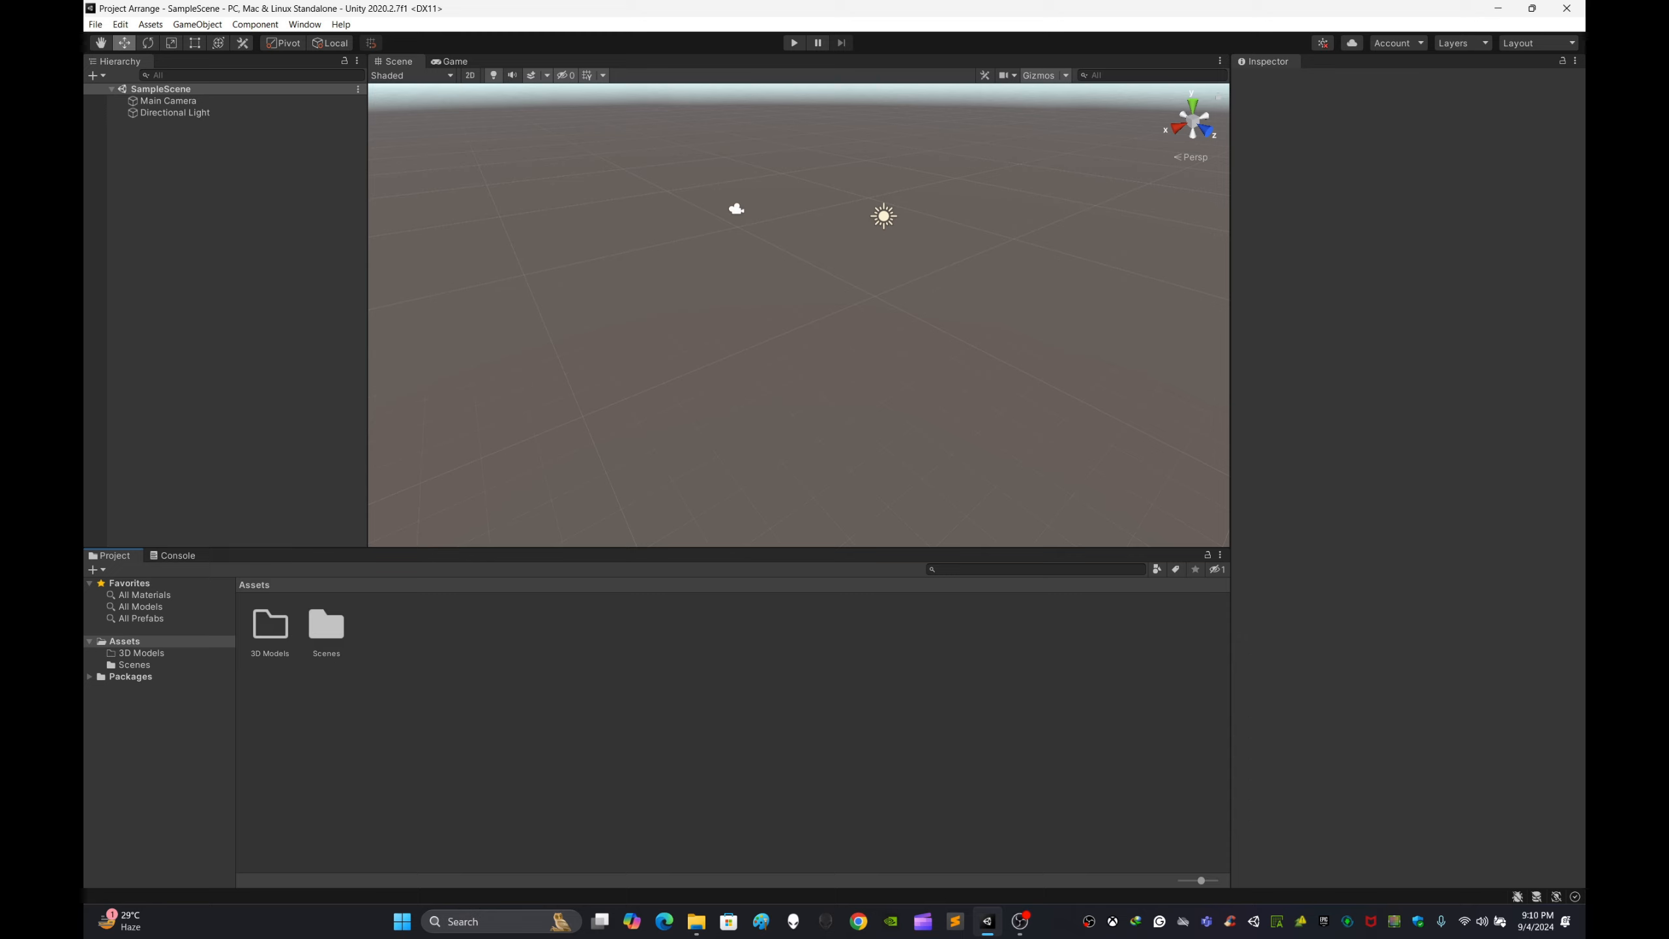
Step: Open the 3D Models folder and go back to the Assets root
double_click(270, 624)
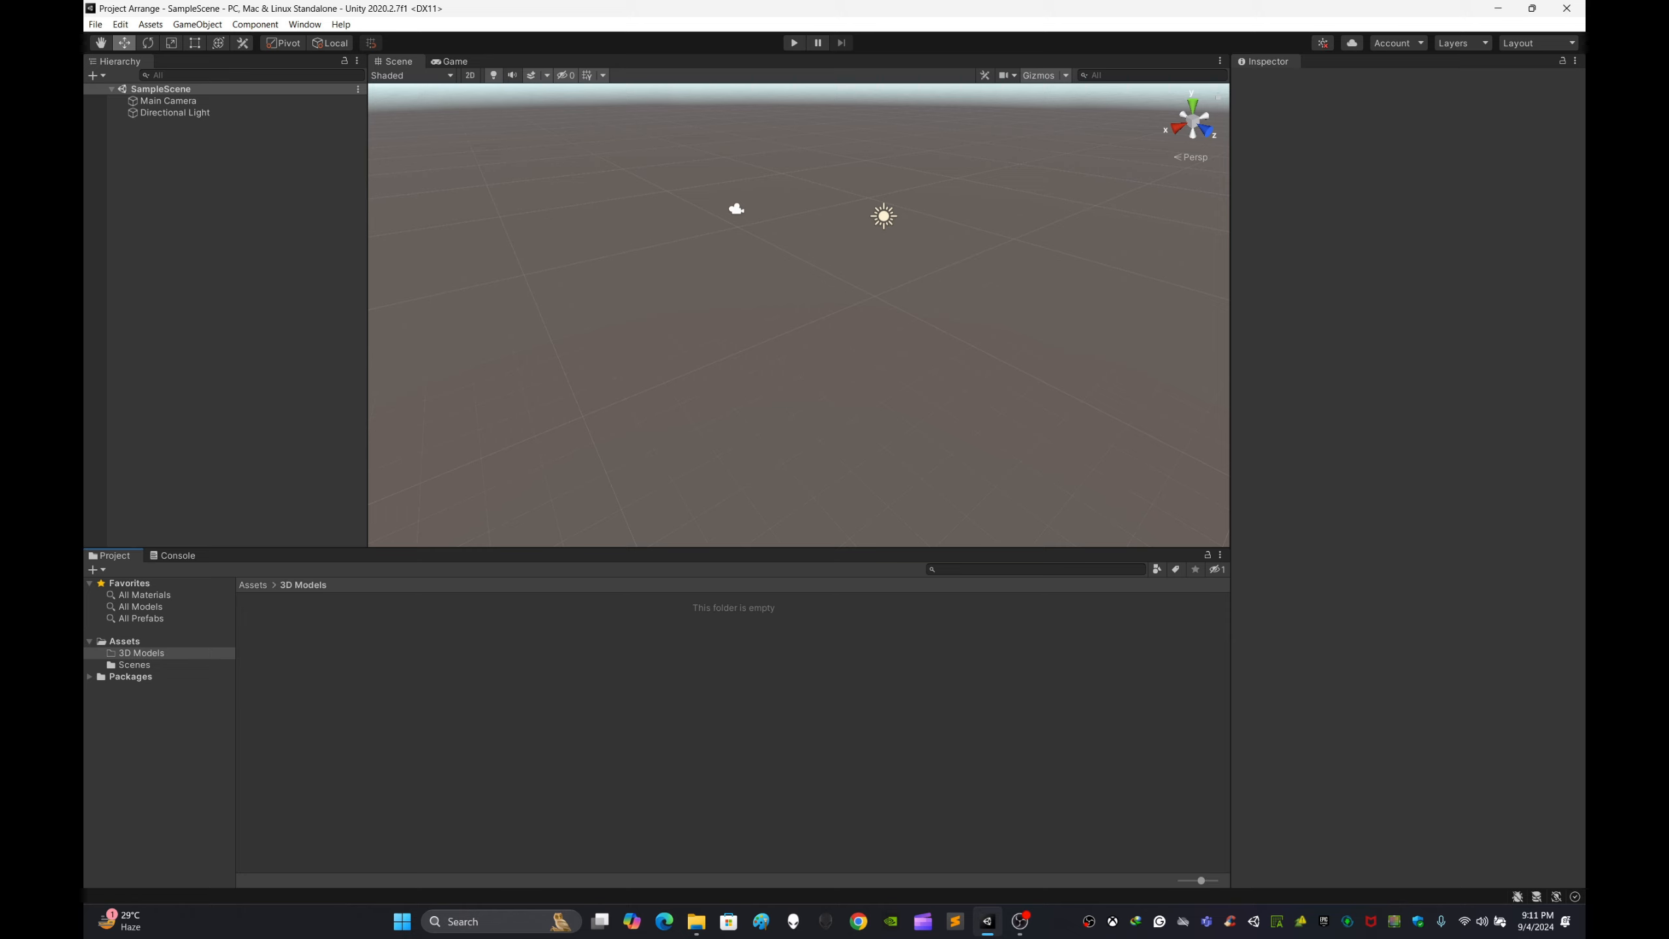
left_click(253, 585)
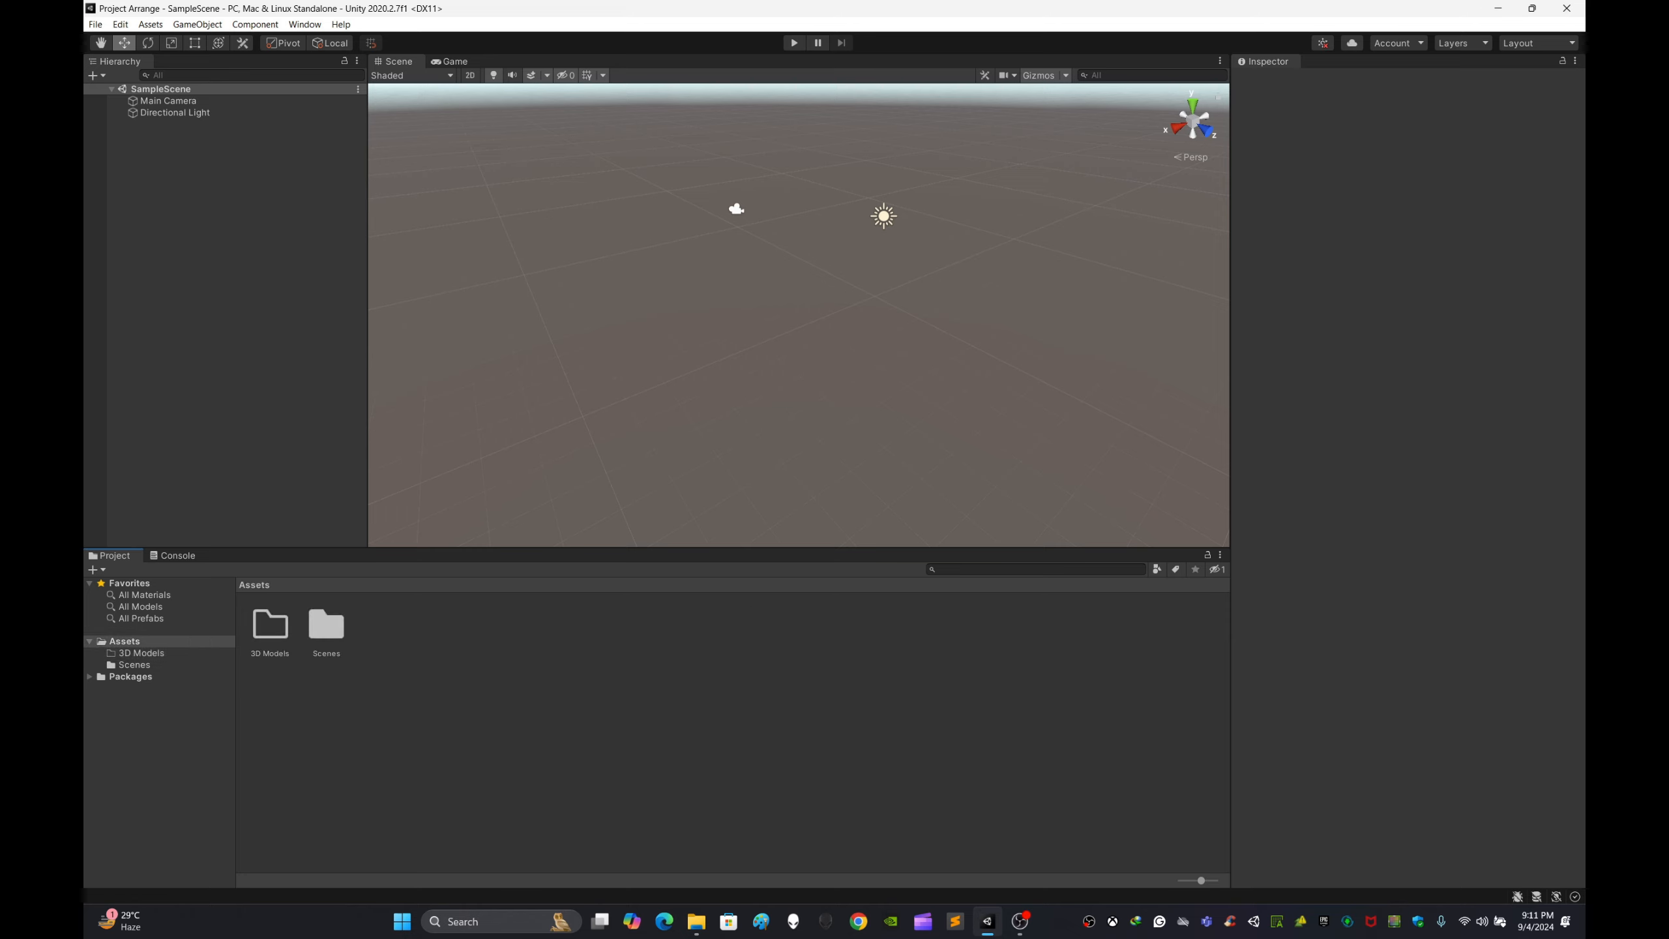
left_click(270, 626)
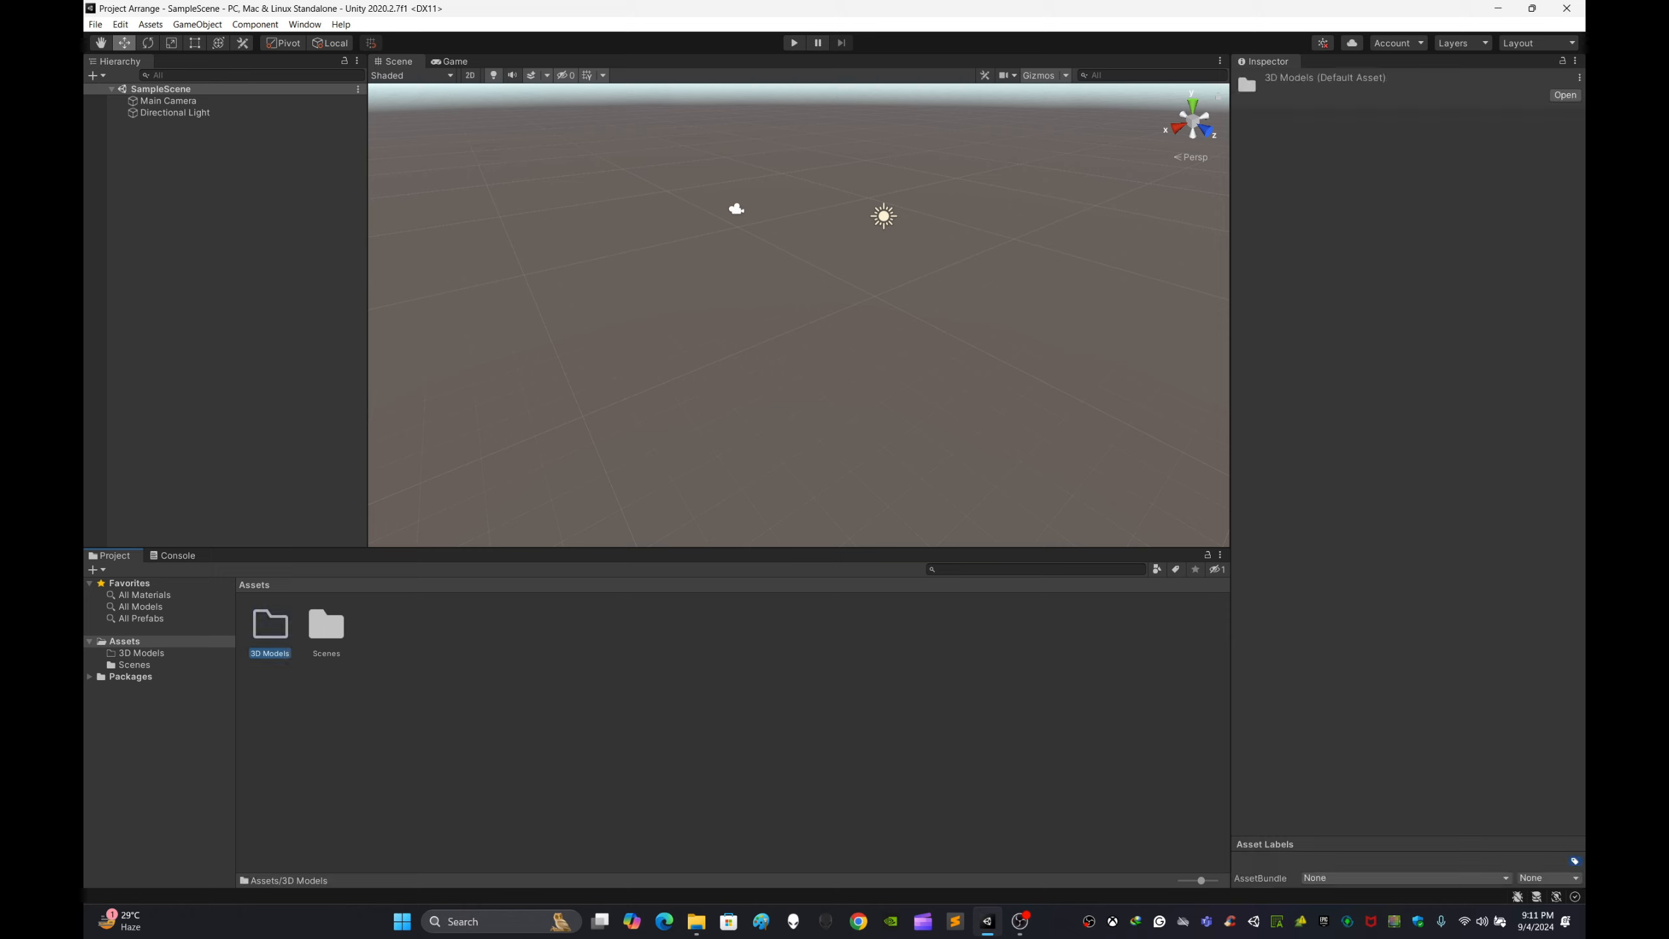
left_click(326, 626)
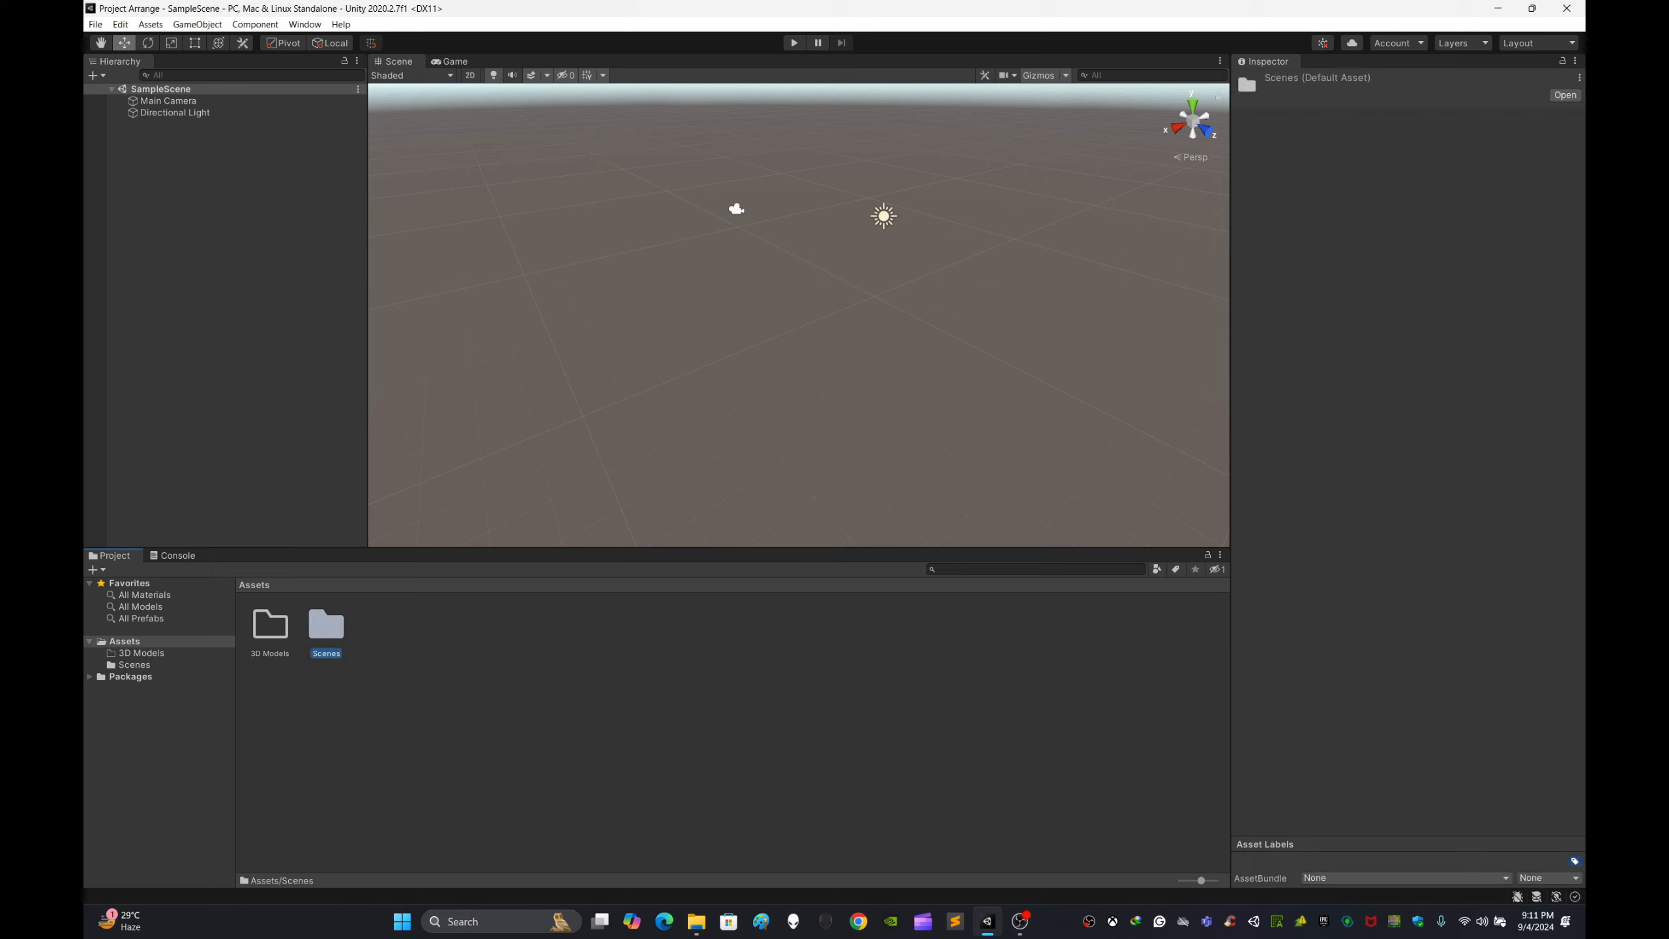
left_click(421, 703)
Step: Delete the 3D Models folder
left_click(269, 626)
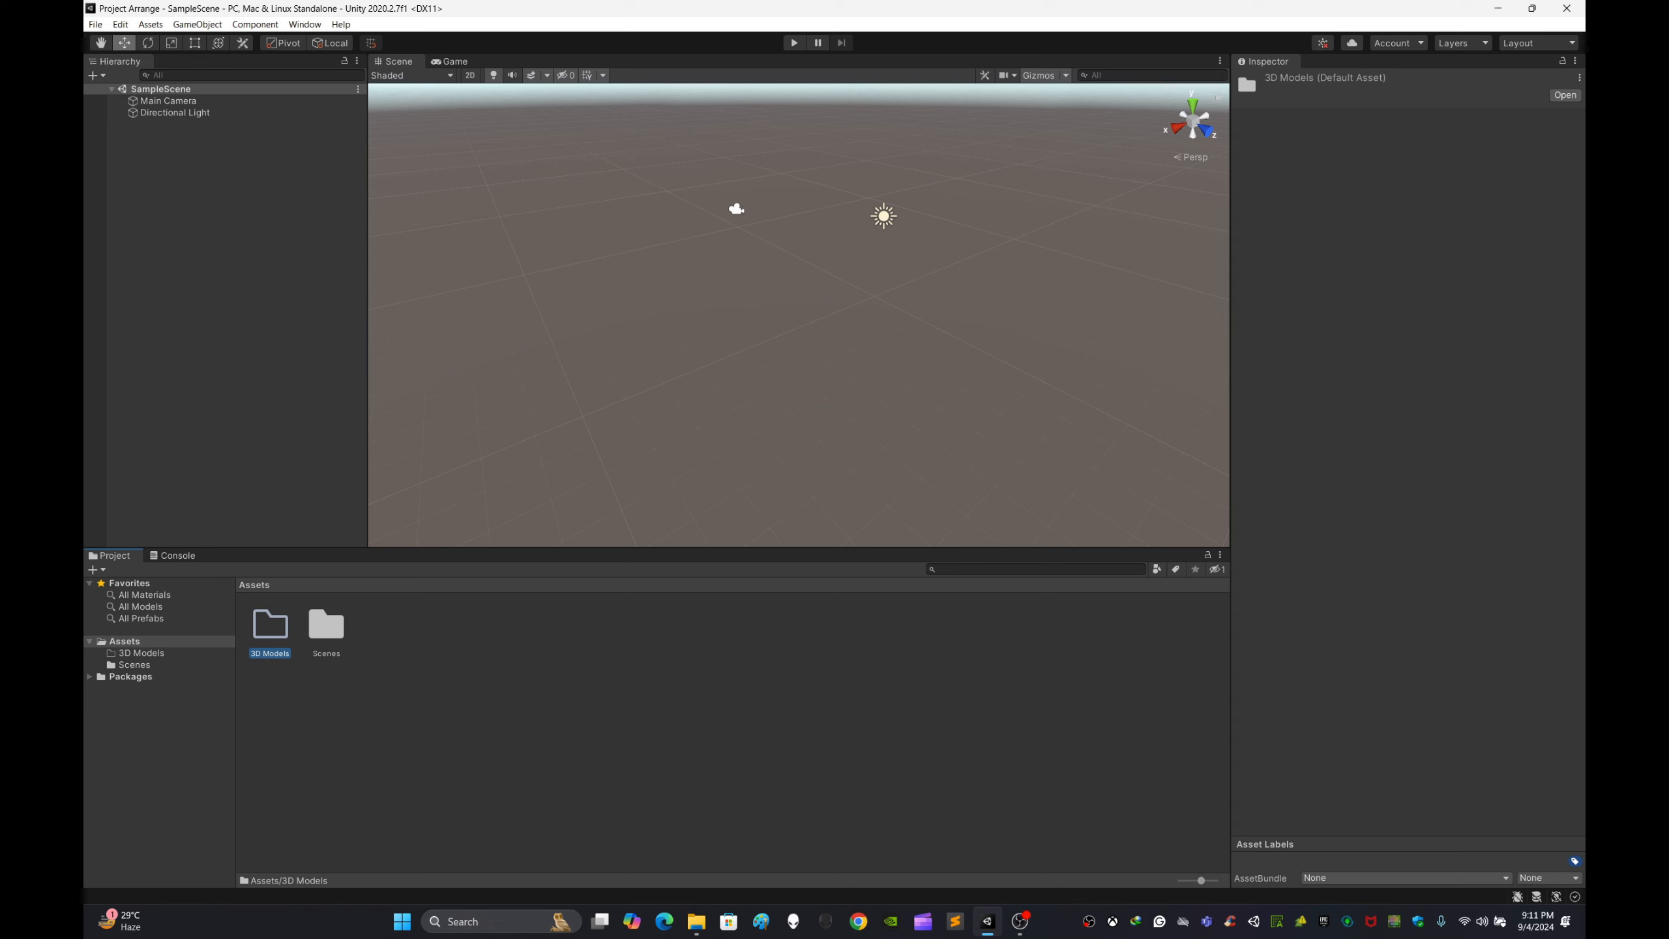
key("Delete")
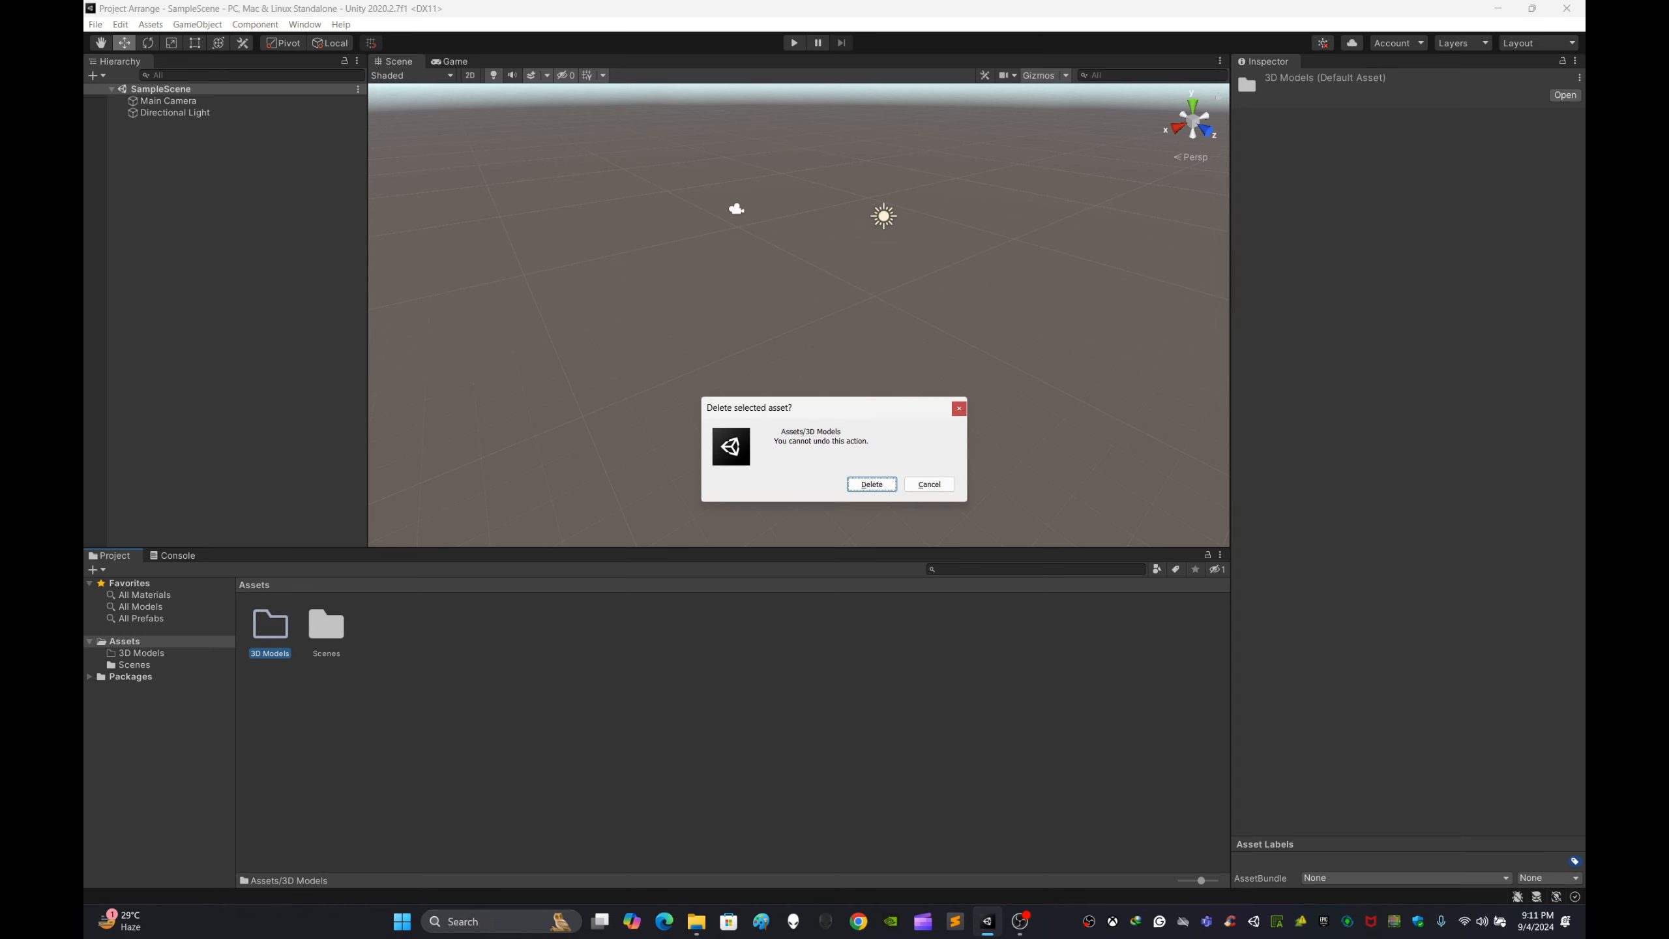
key("Return")
Step: Create a new folder in Assets named 3D Model FBX
right_click(462, 708)
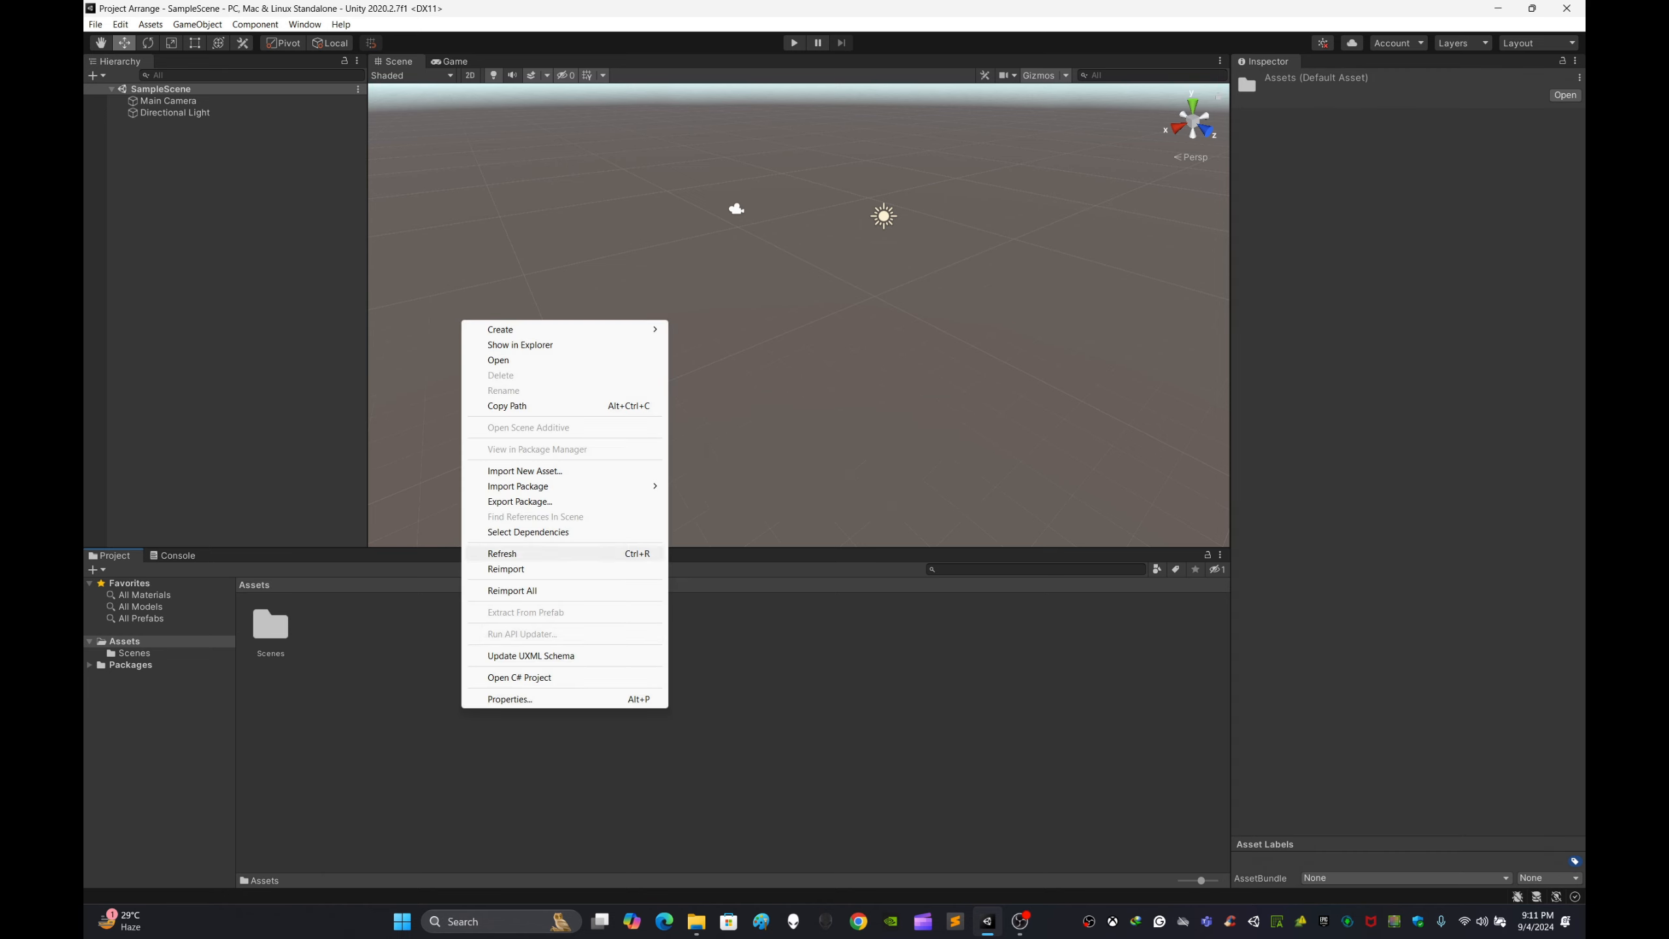
mouse_move(506, 329)
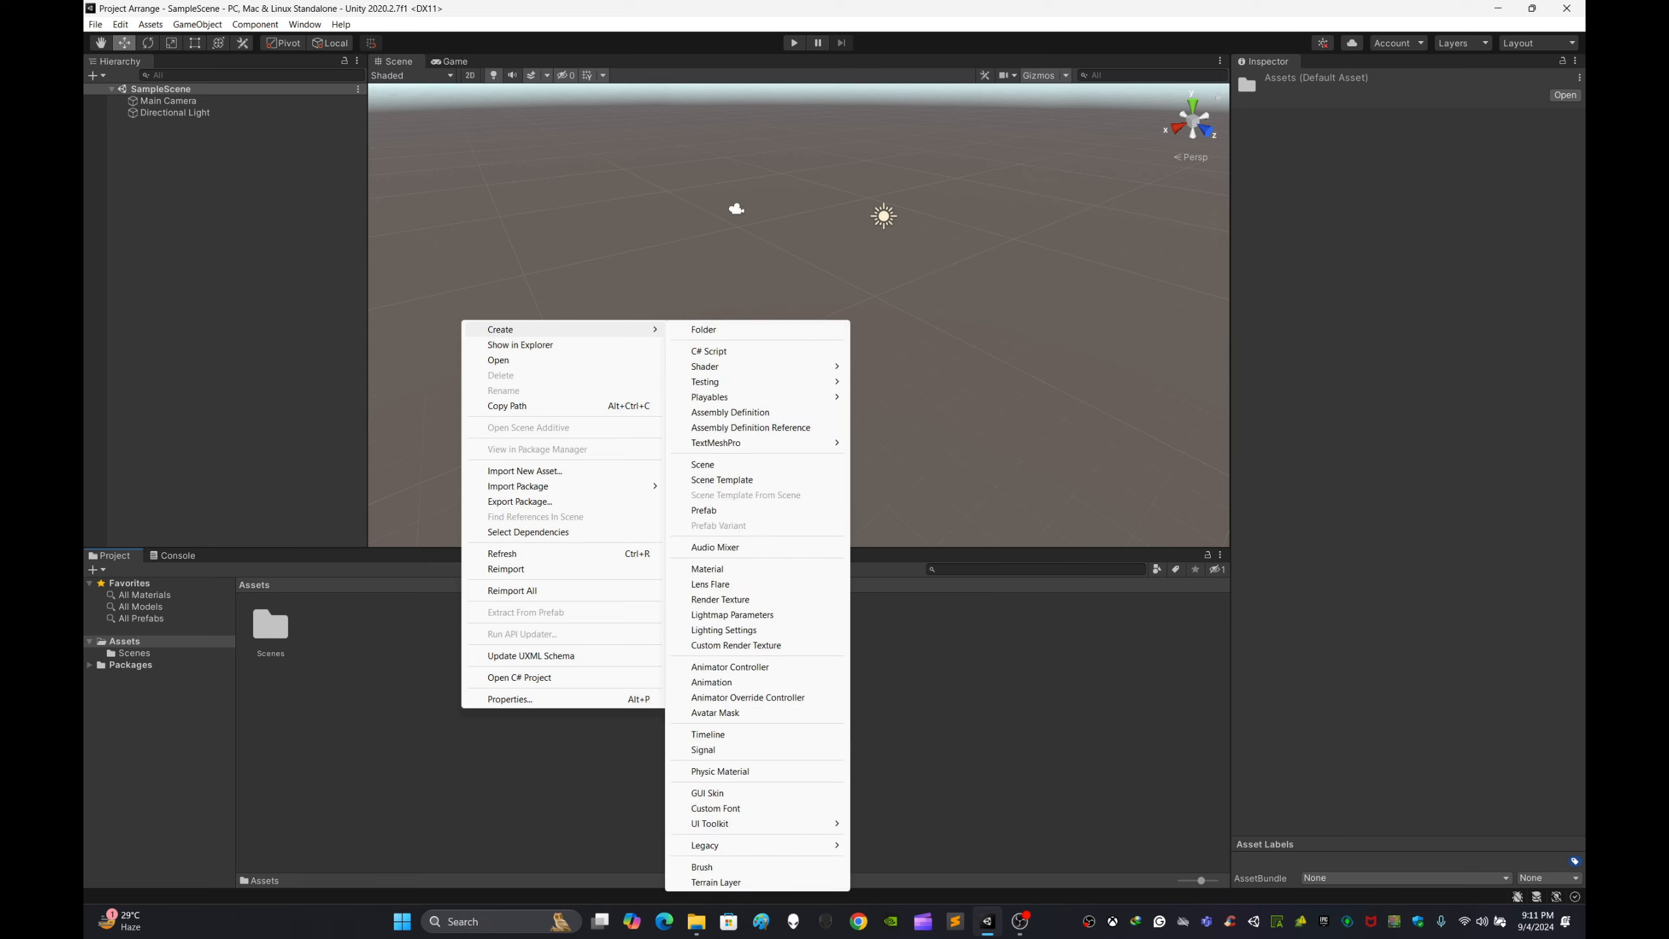
left_click(703, 329)
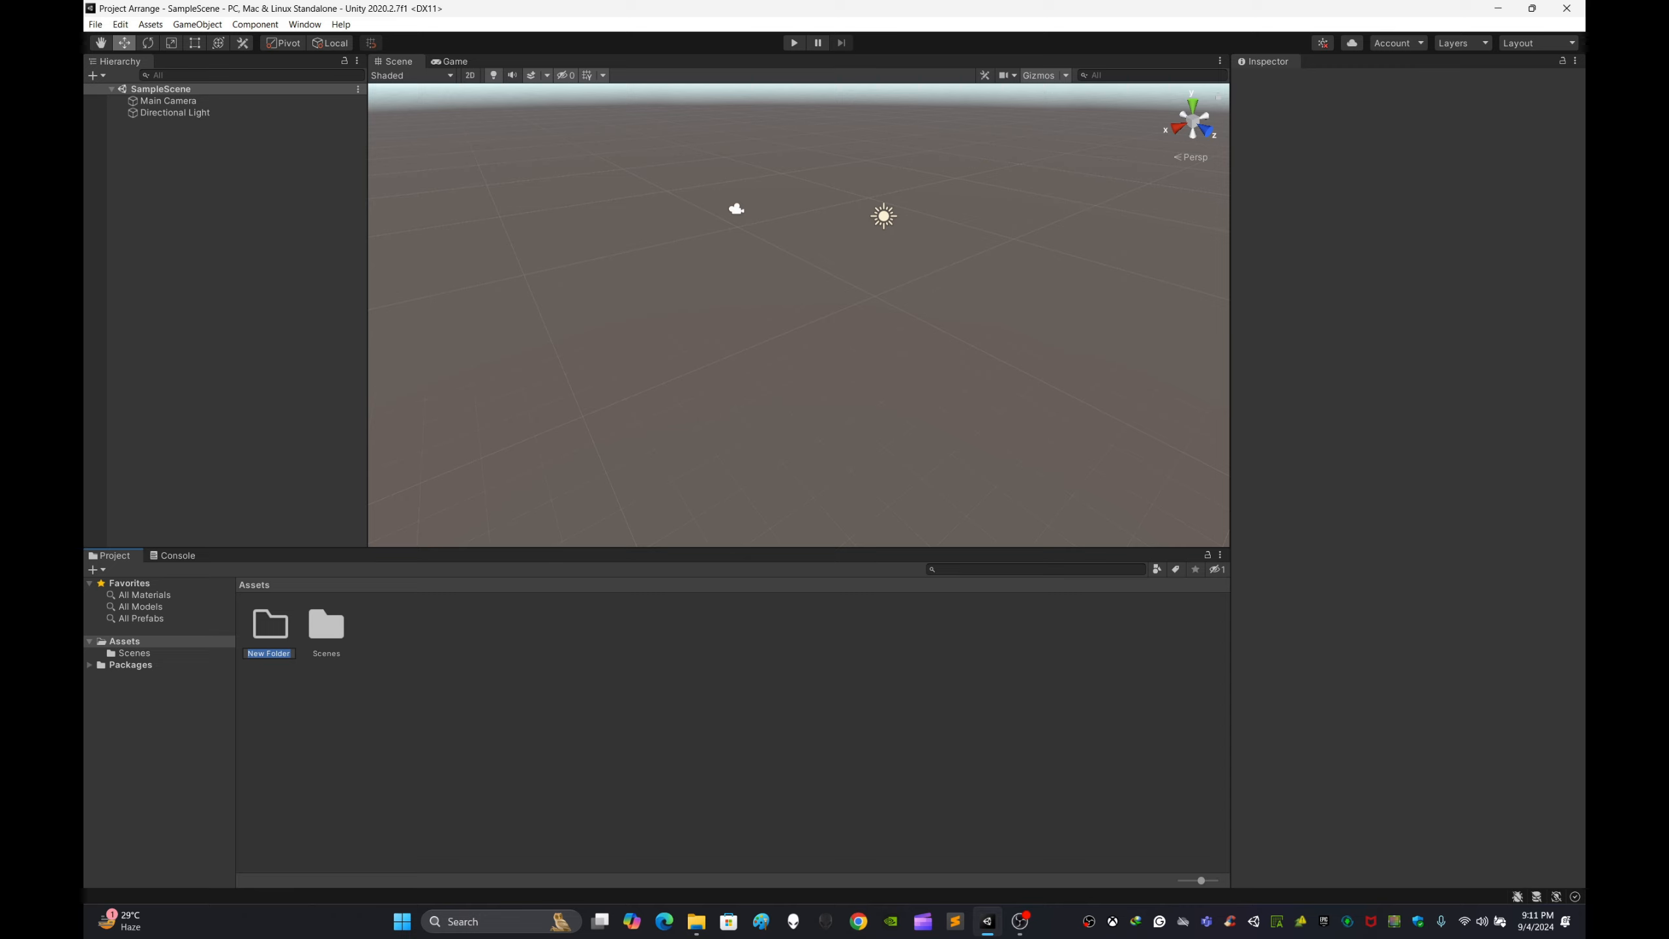
type("3D Model FBX")
left_click(497, 690)
right_click(498, 690)
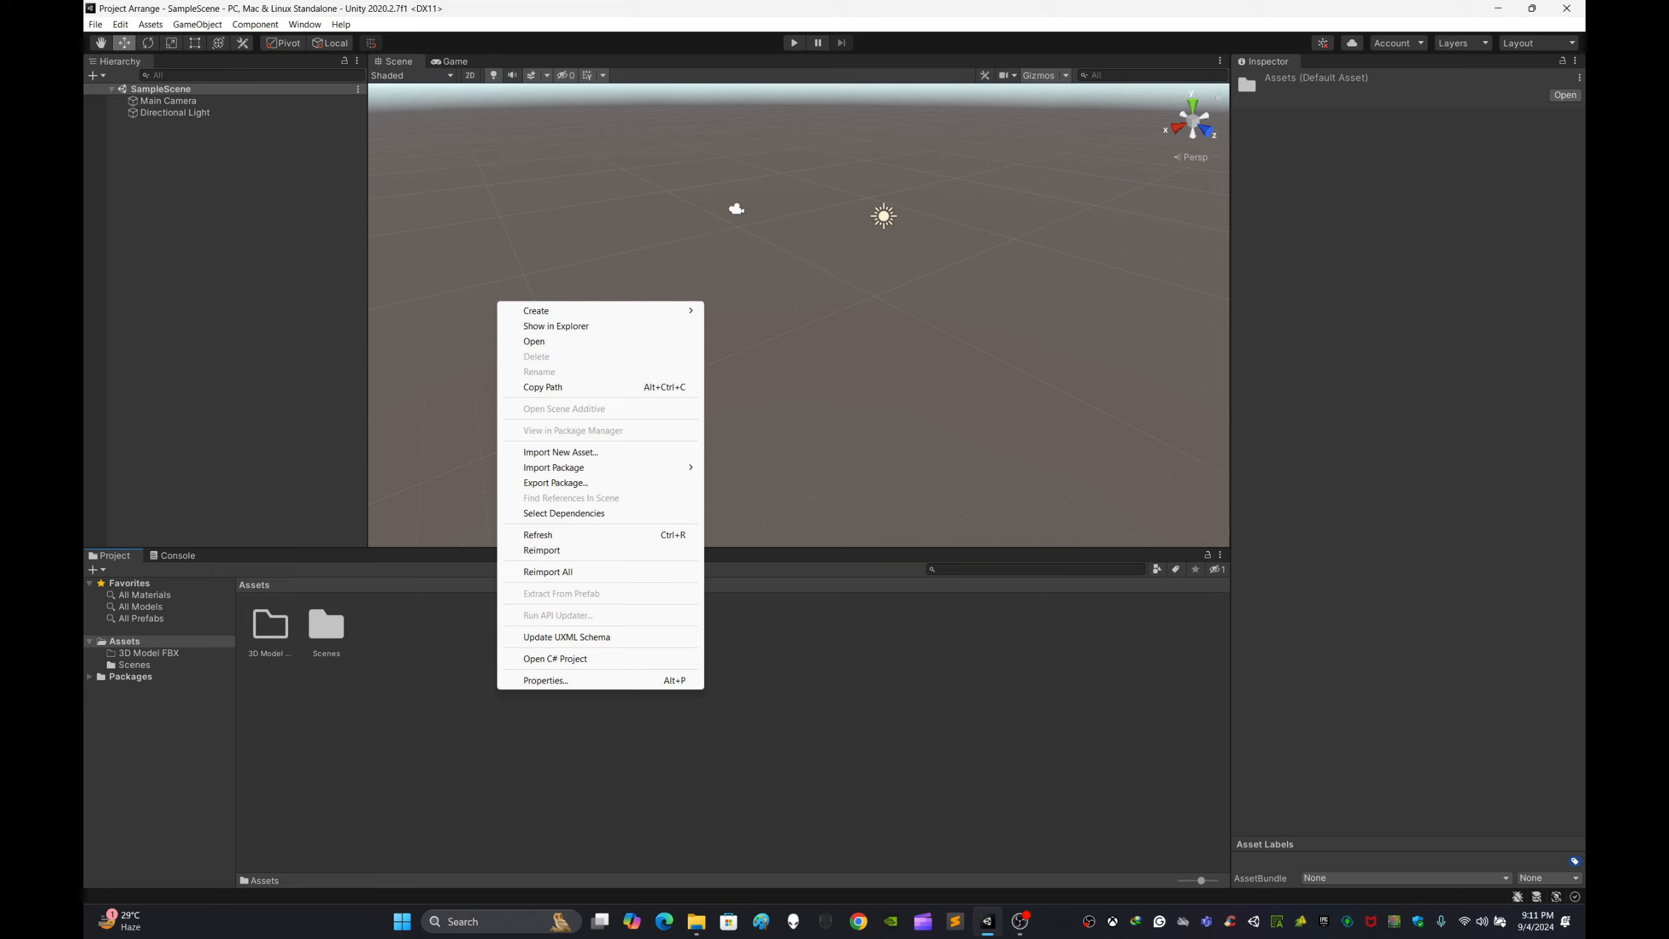
left_click(486, 697)
left_click(327, 626)
left_click(421, 690)
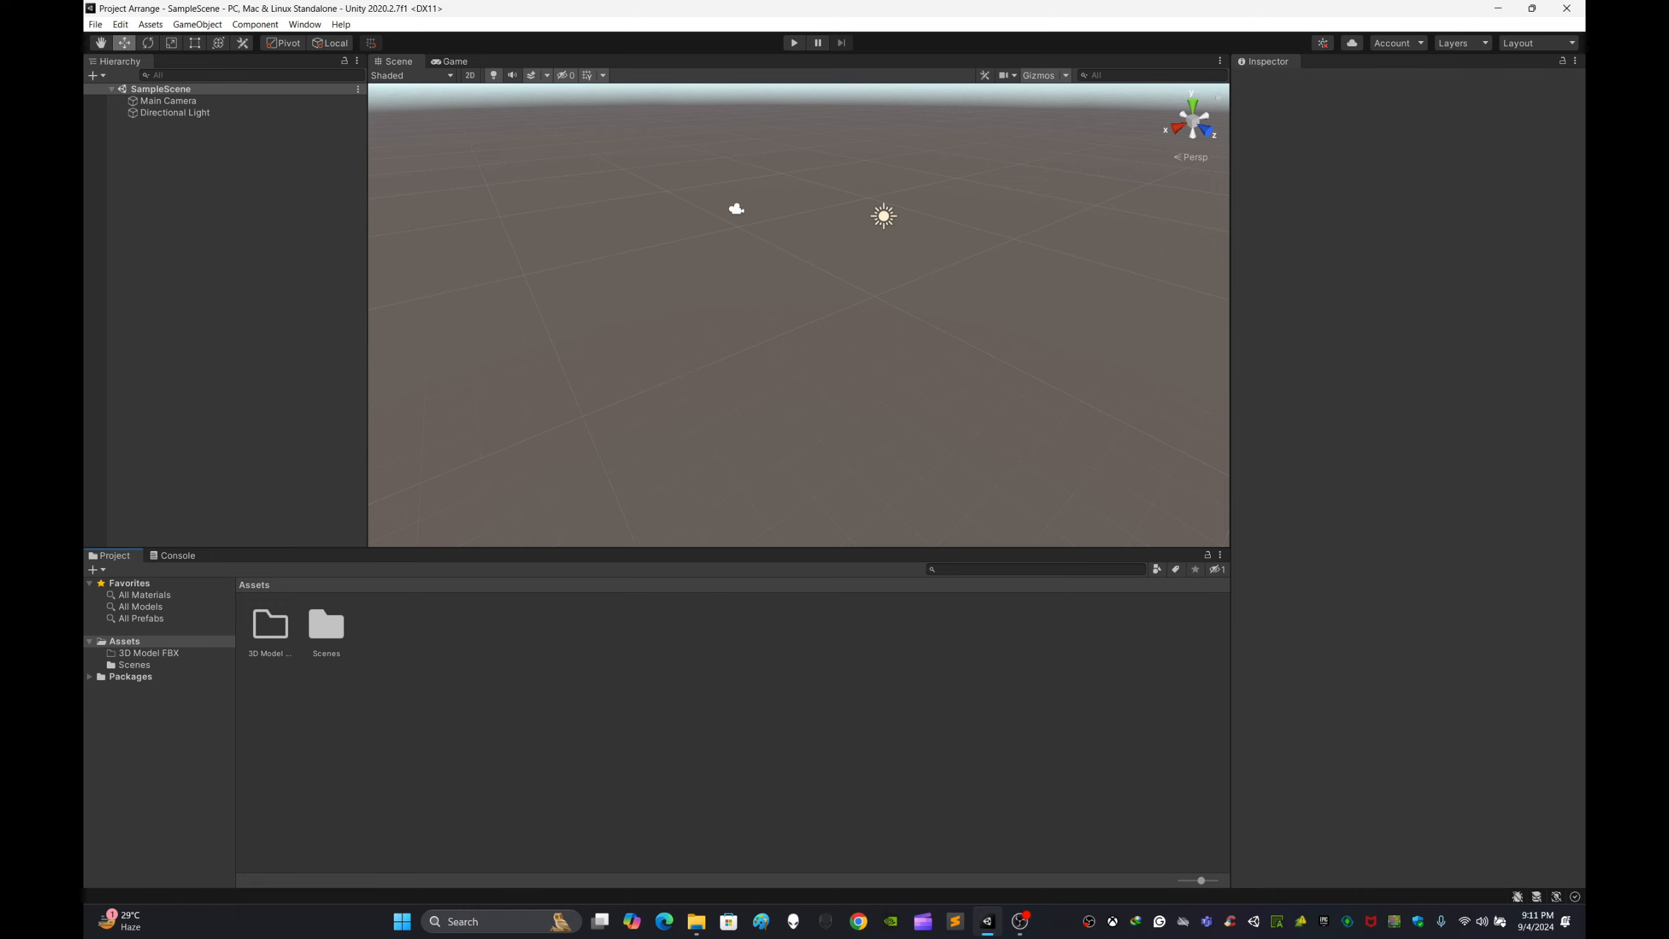
left_click(327, 626)
left_click(420, 691)
left_click(327, 626)
left_click(420, 691)
Step: Create a new folder in Assets named Textures
right_click(450, 688)
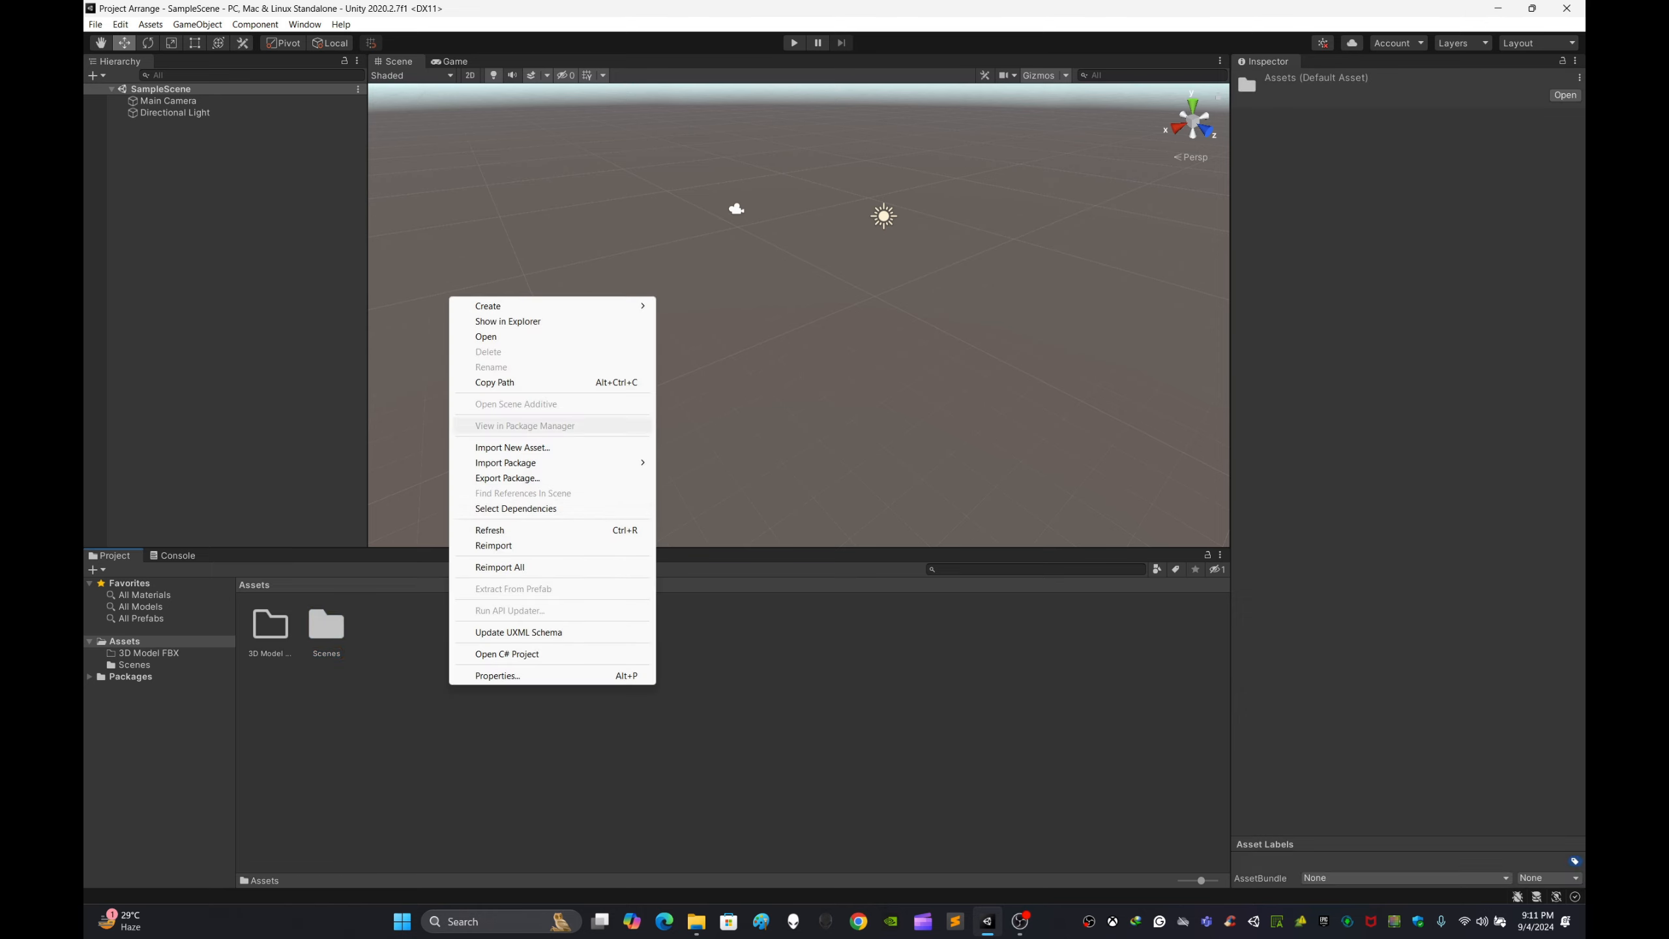
mouse_move(526, 306)
left_click(691, 305)
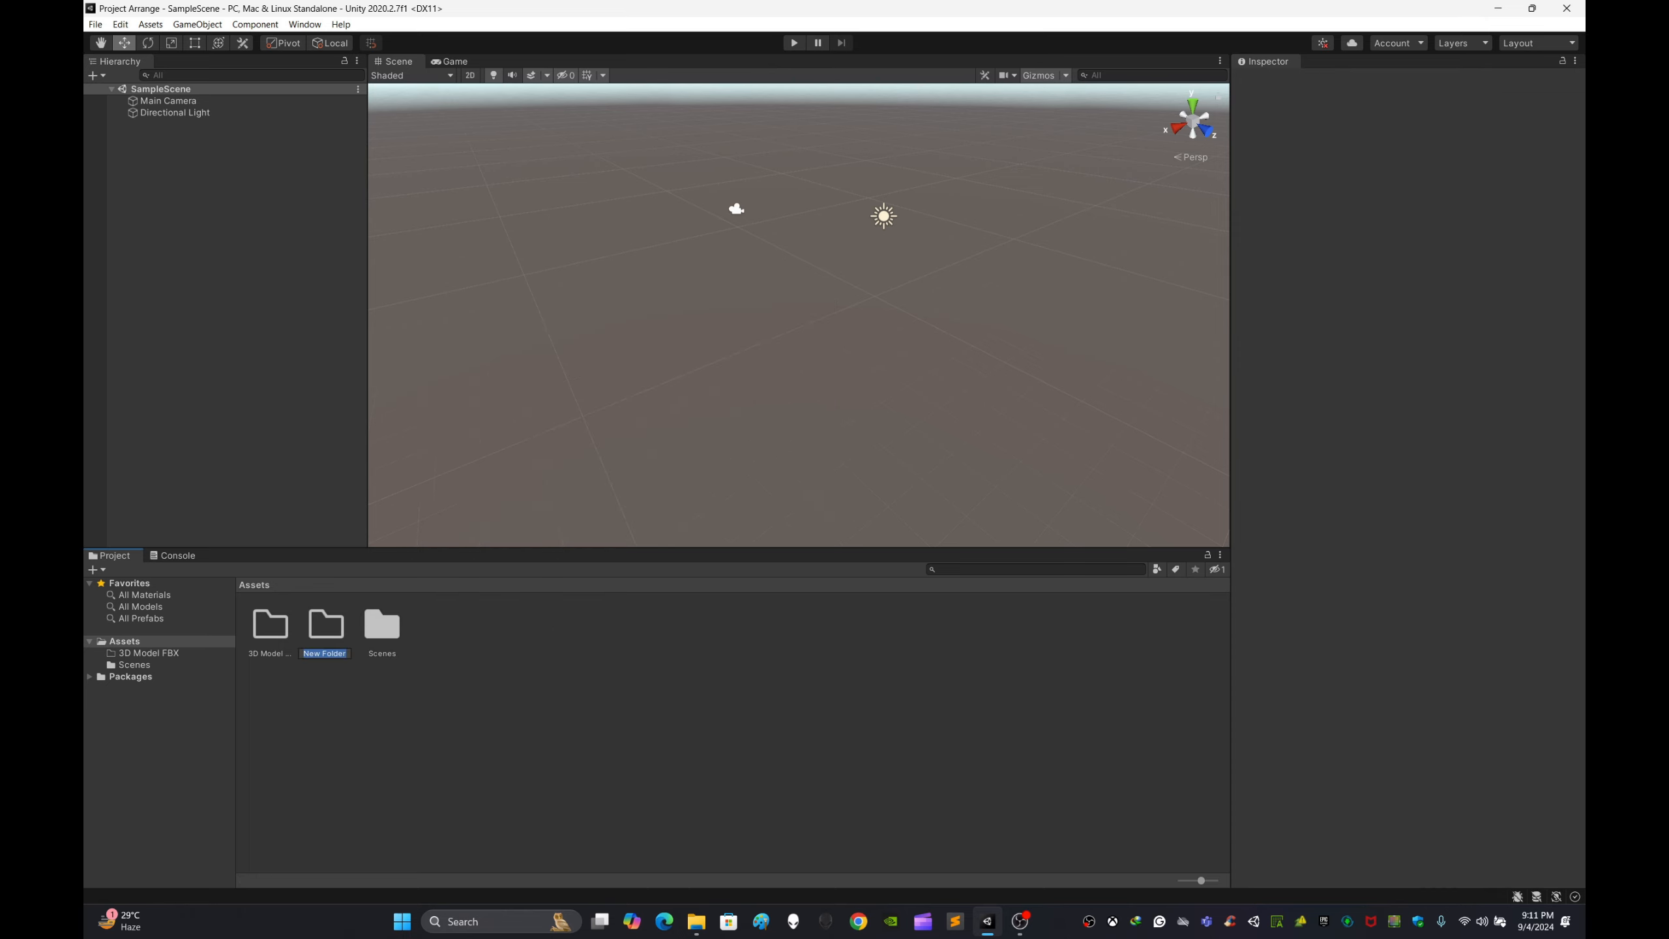
key("BackSpace")
type("Textures")
key("Return")
Step: Create a new folder in Assets named Materials
right_click(678, 705)
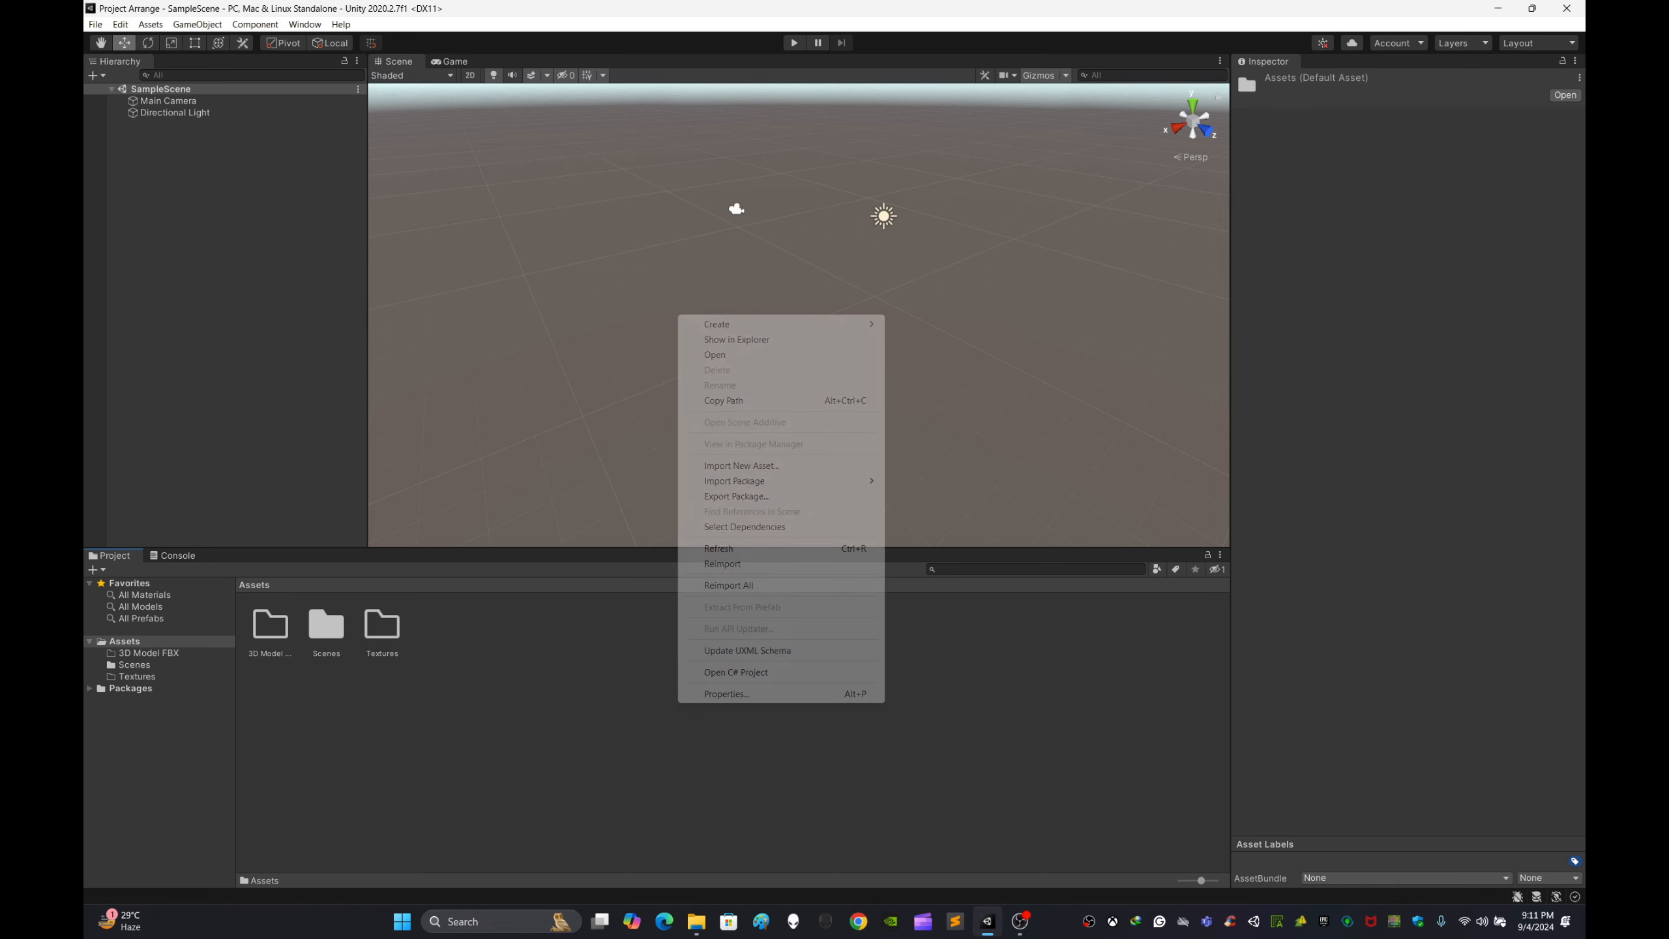
mouse_move(756, 324)
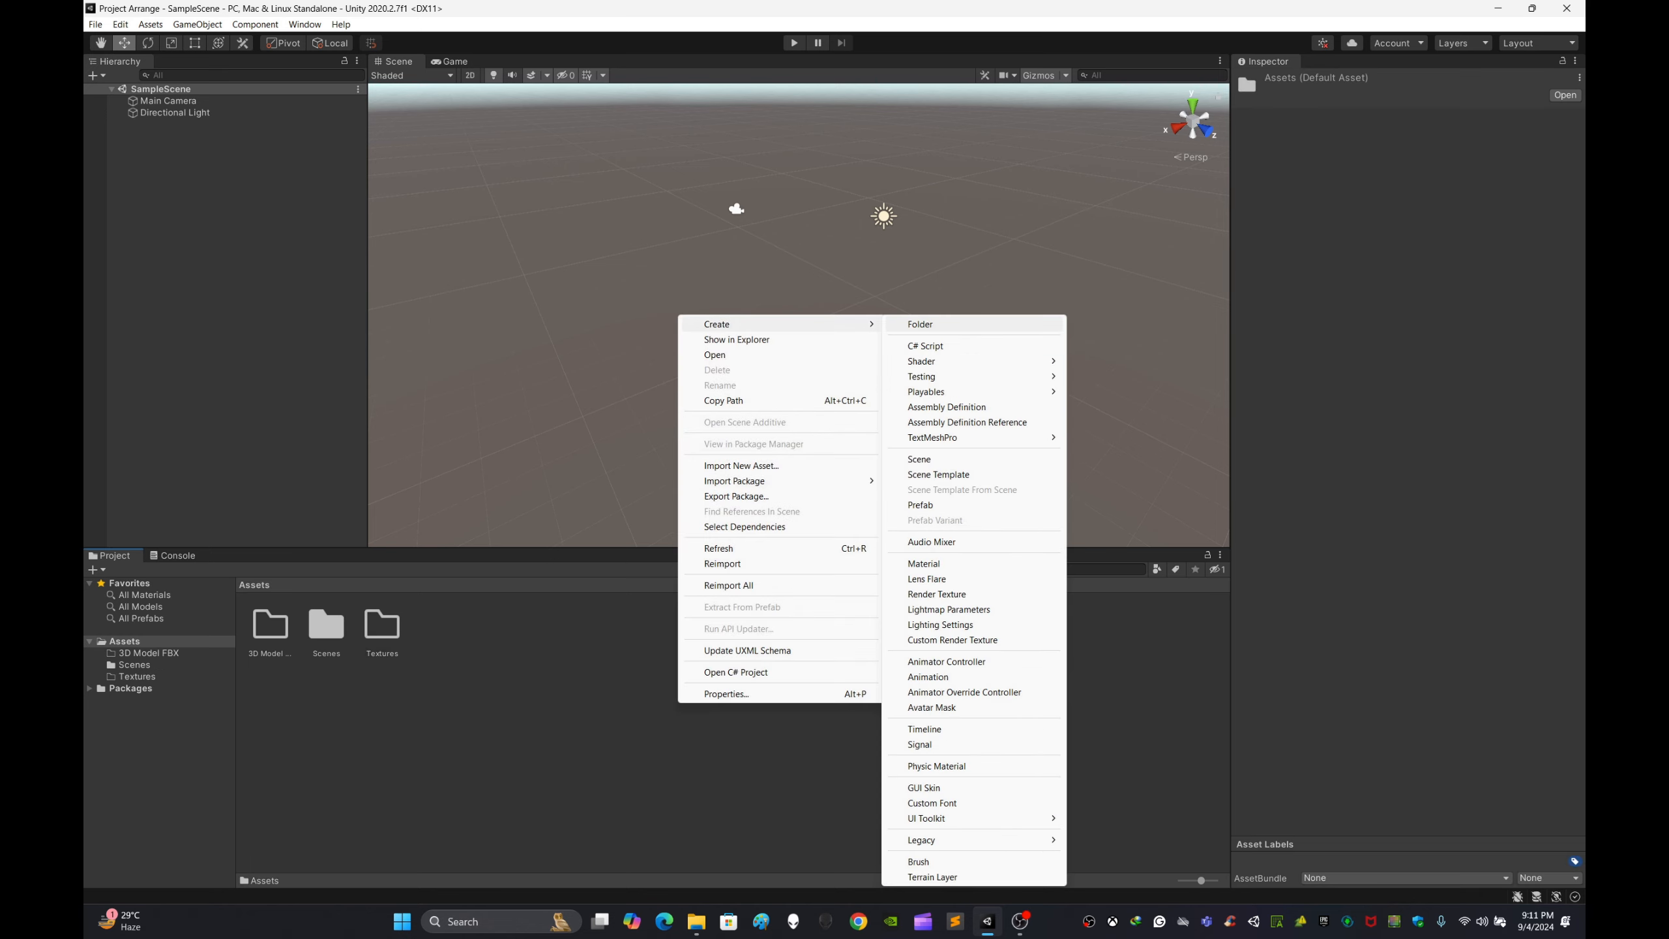
left_click(920, 324)
type("Mate")
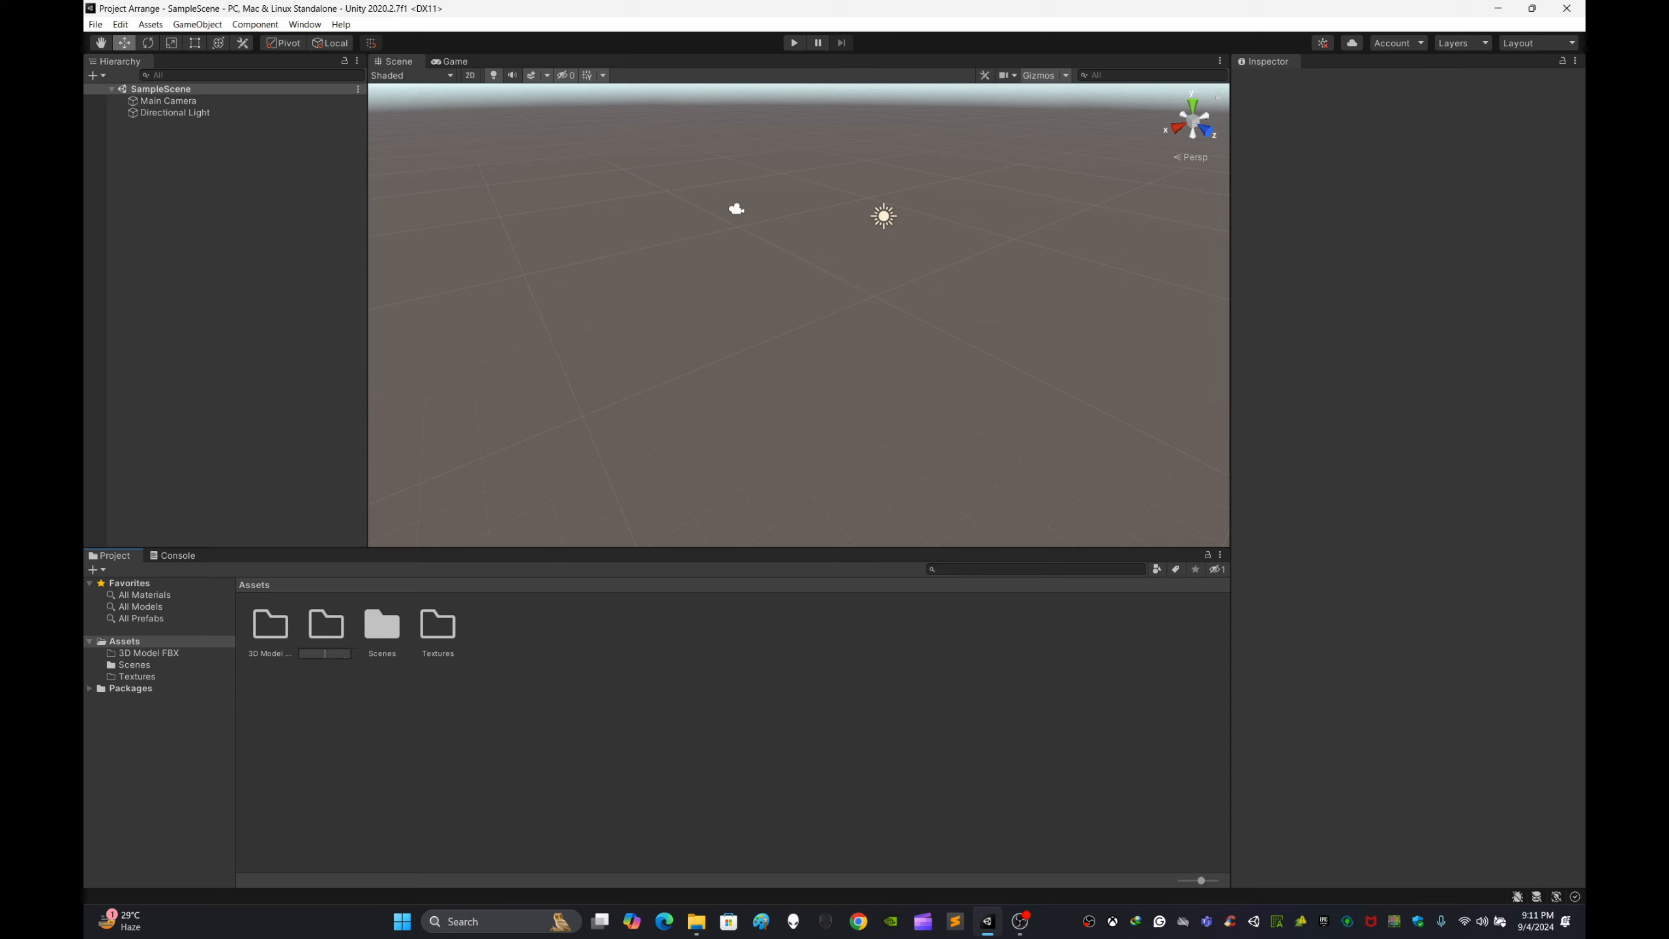
type("rials")
key("Return")
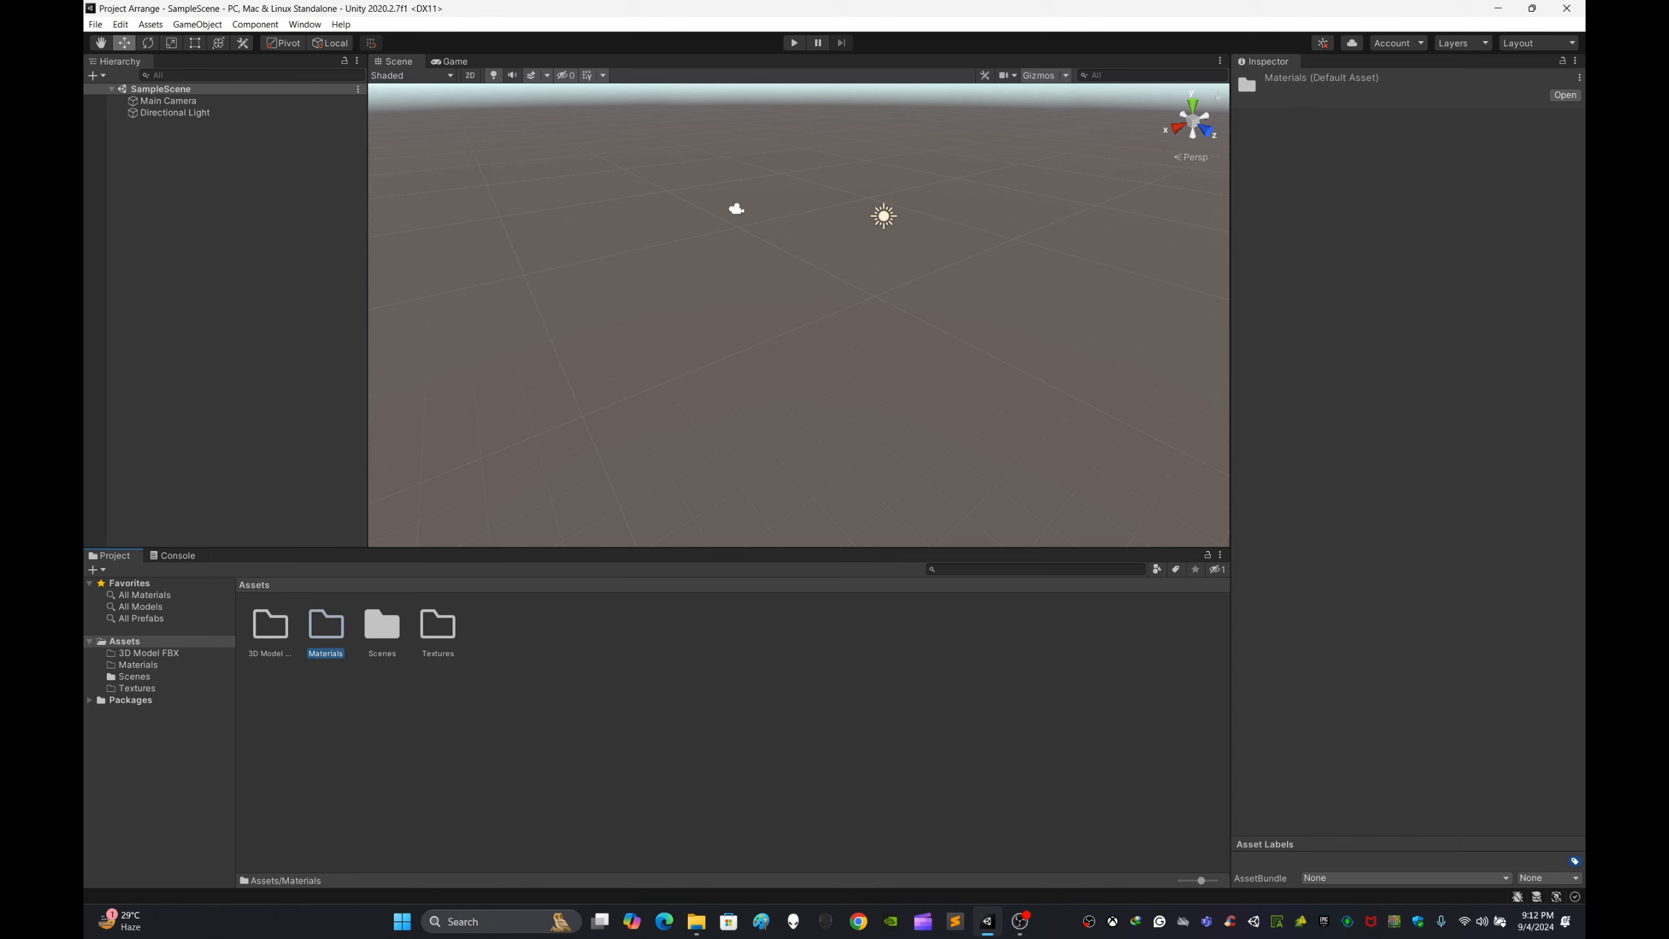
Step: Create a new folder in Assets named Scripts
right_click(699, 723)
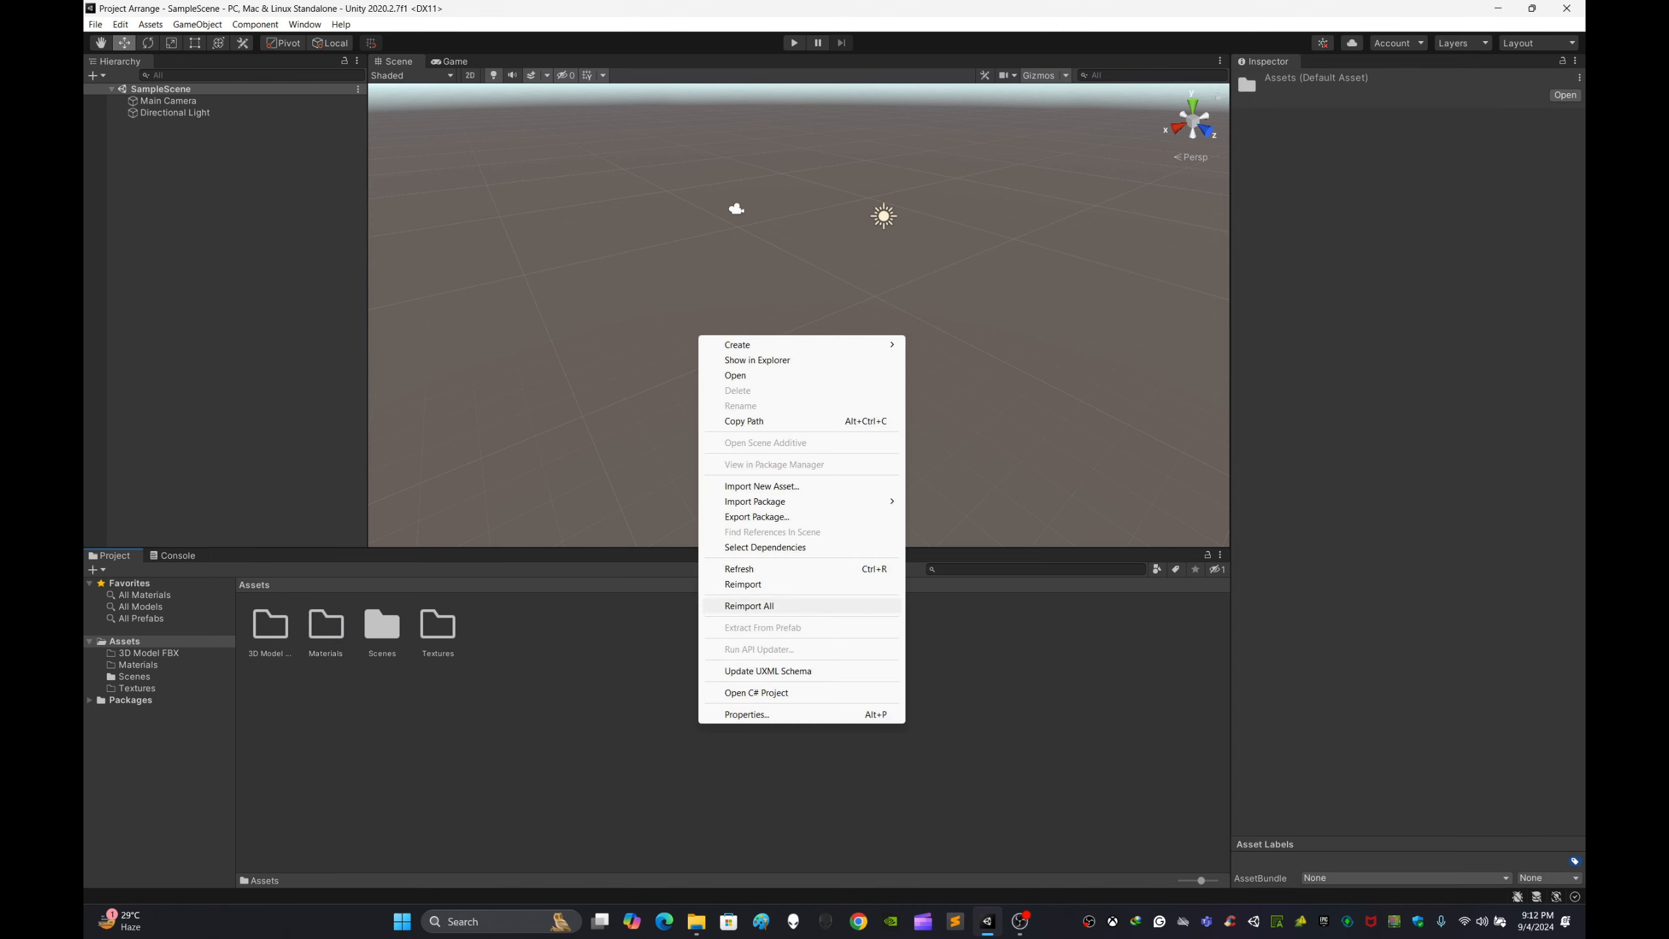
mouse_move(776, 345)
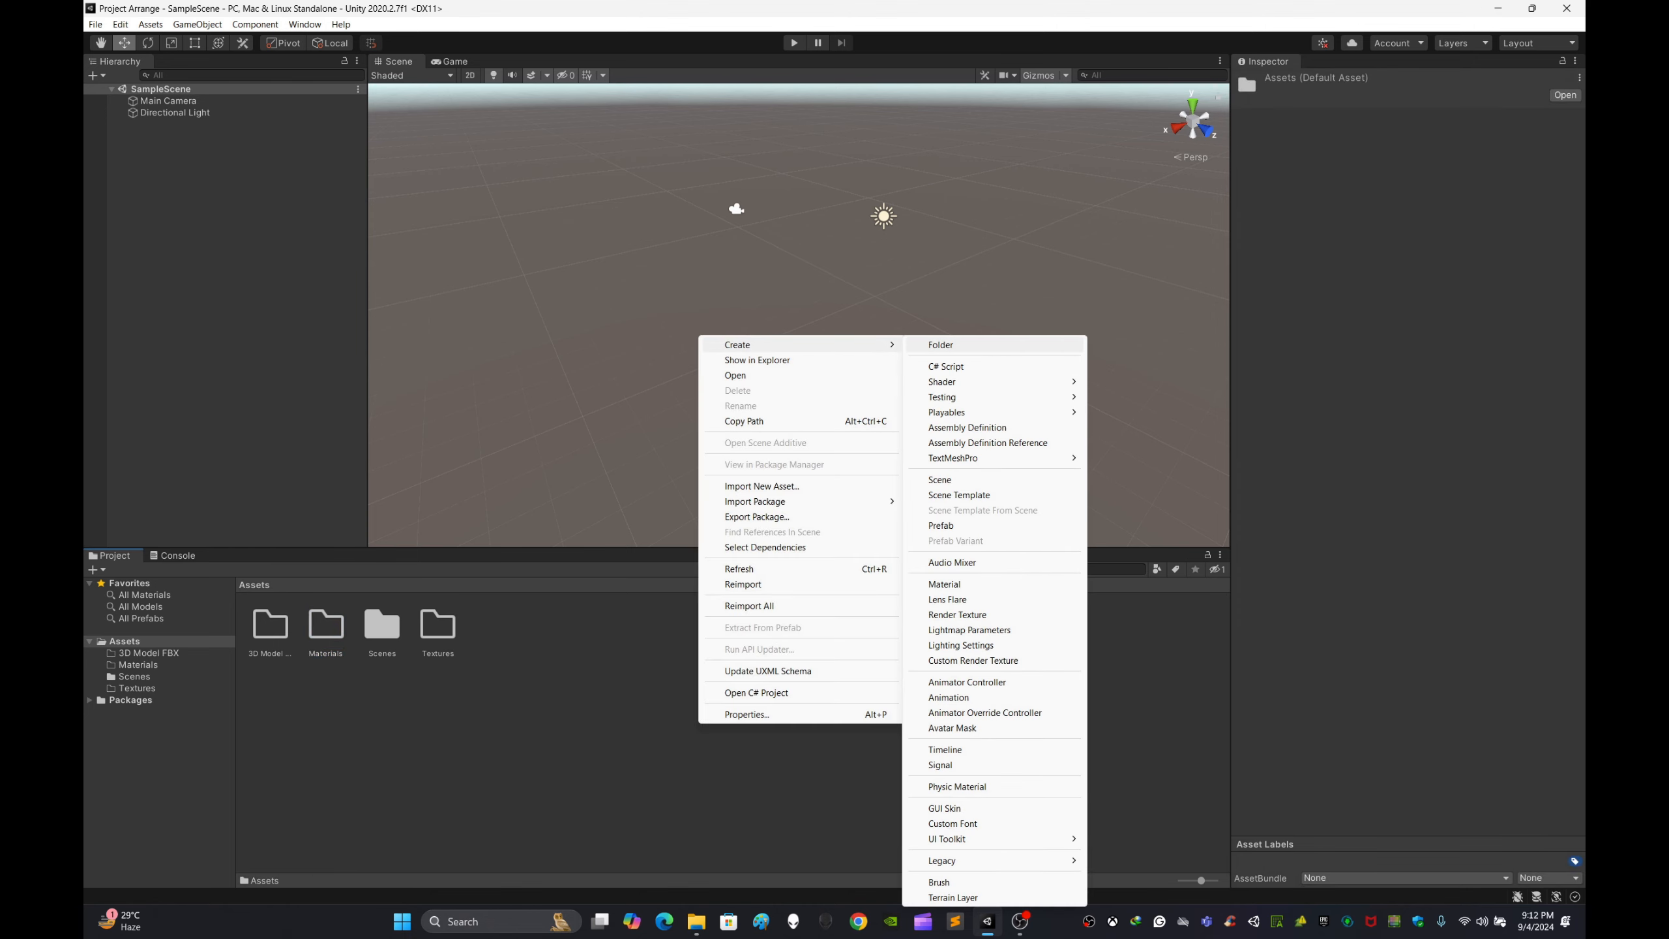
left_click(940, 345)
key("BackSpace")
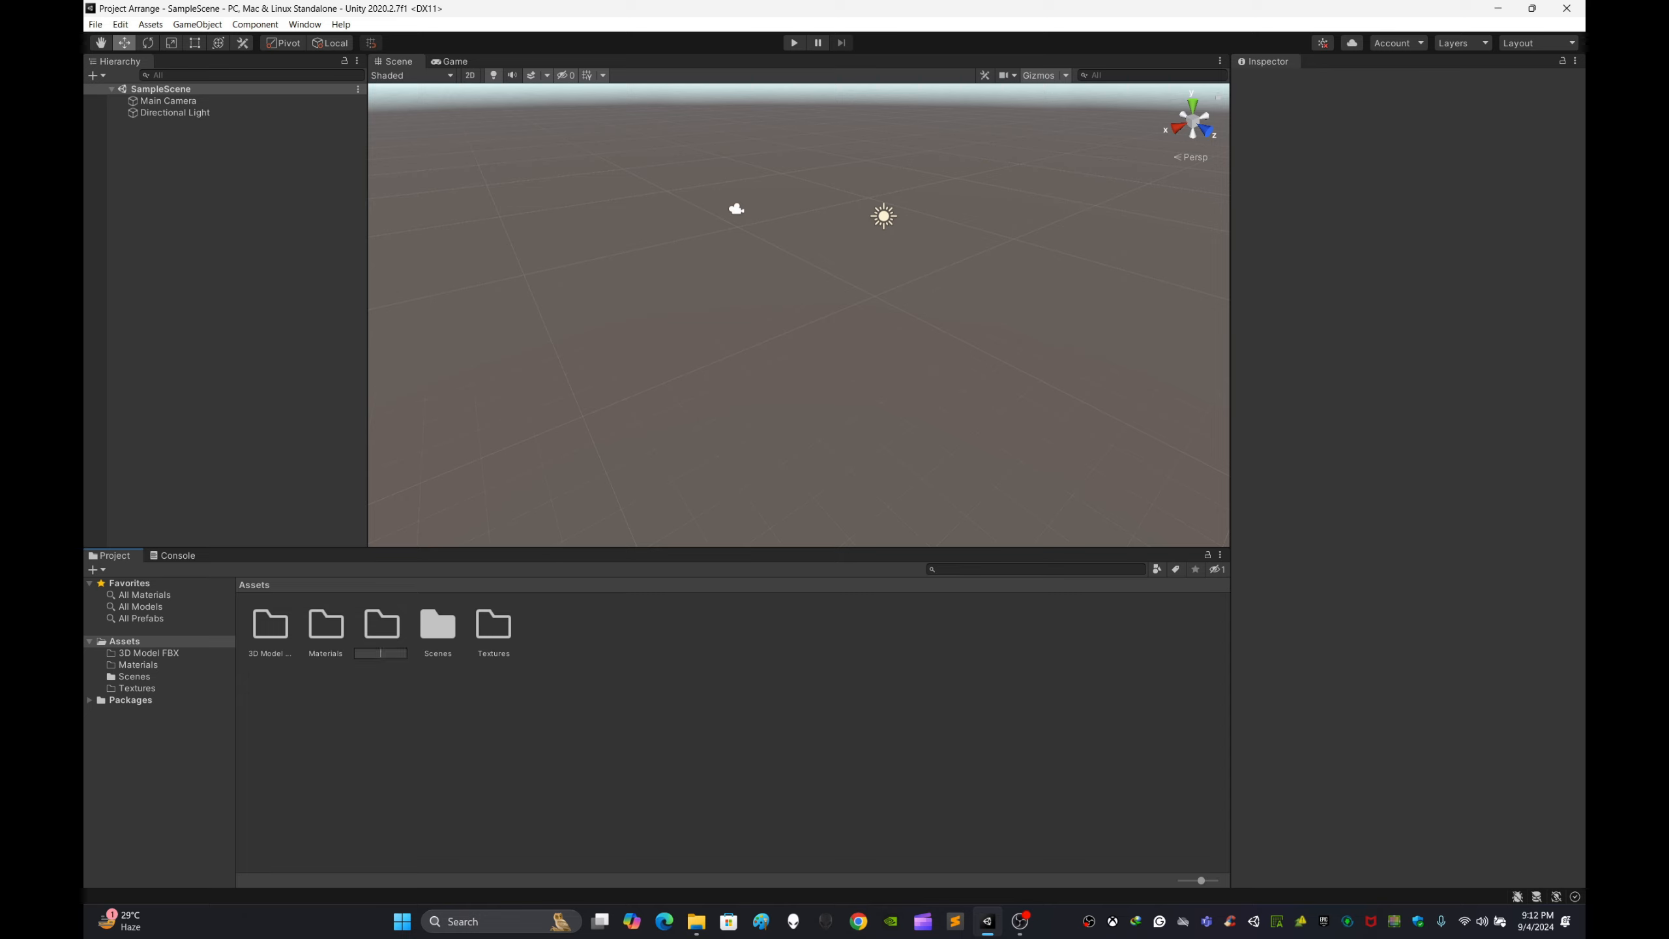
type("pts")
key("Return")
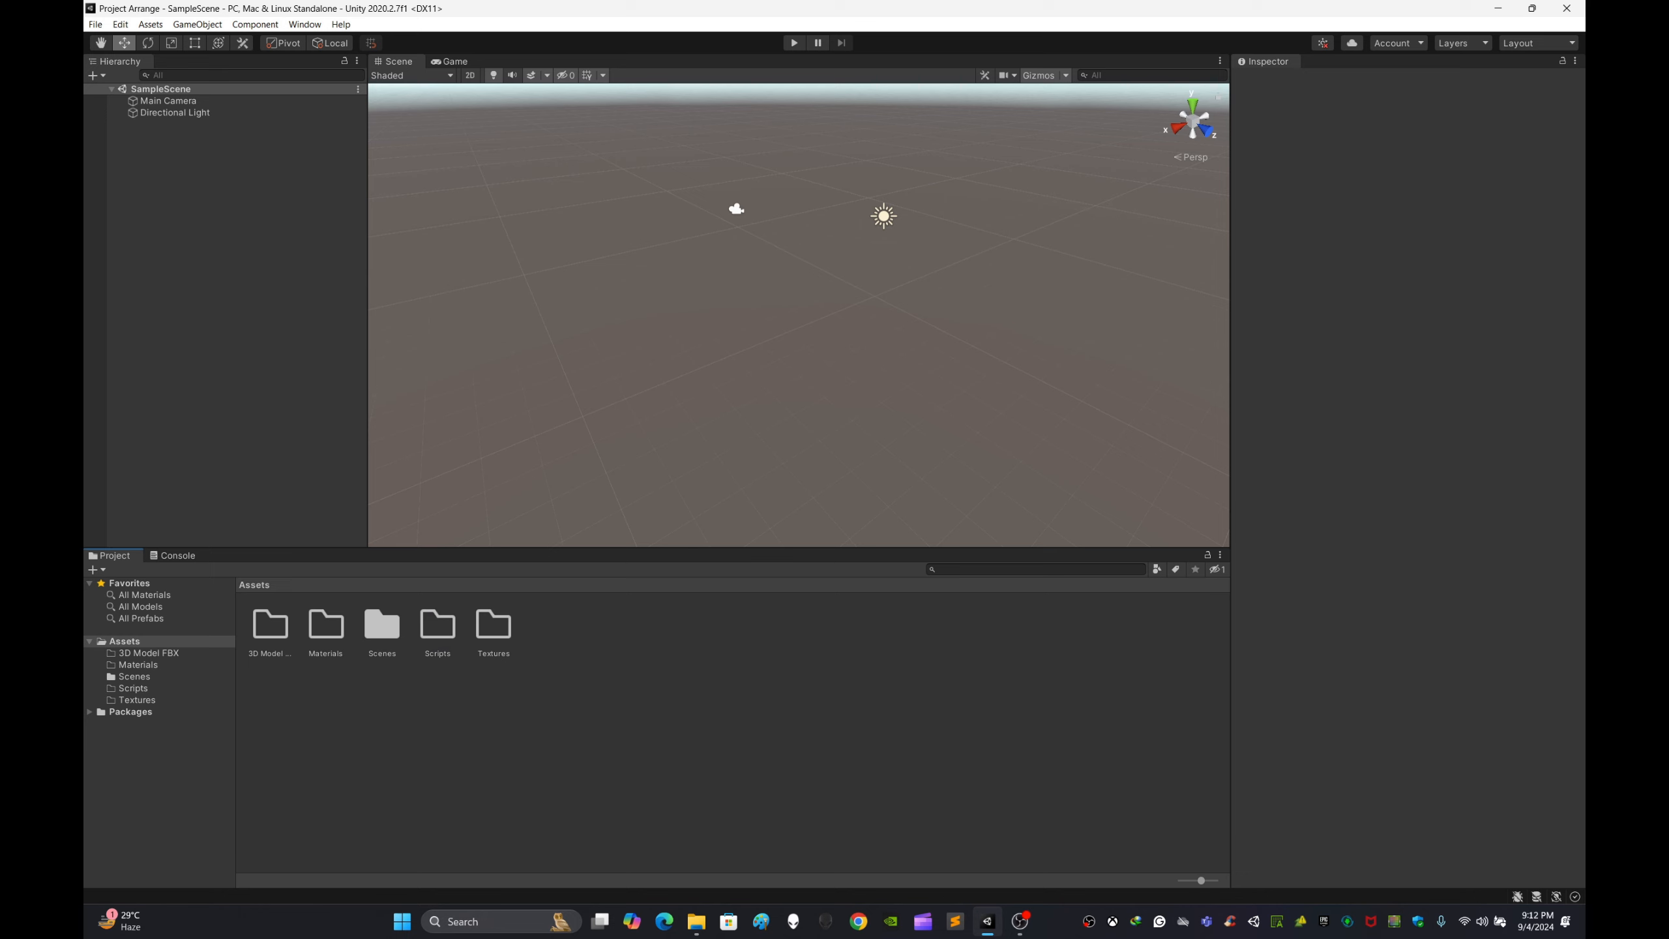
Step: Create a new folder in Assets named UI Objects
right_click(701, 680)
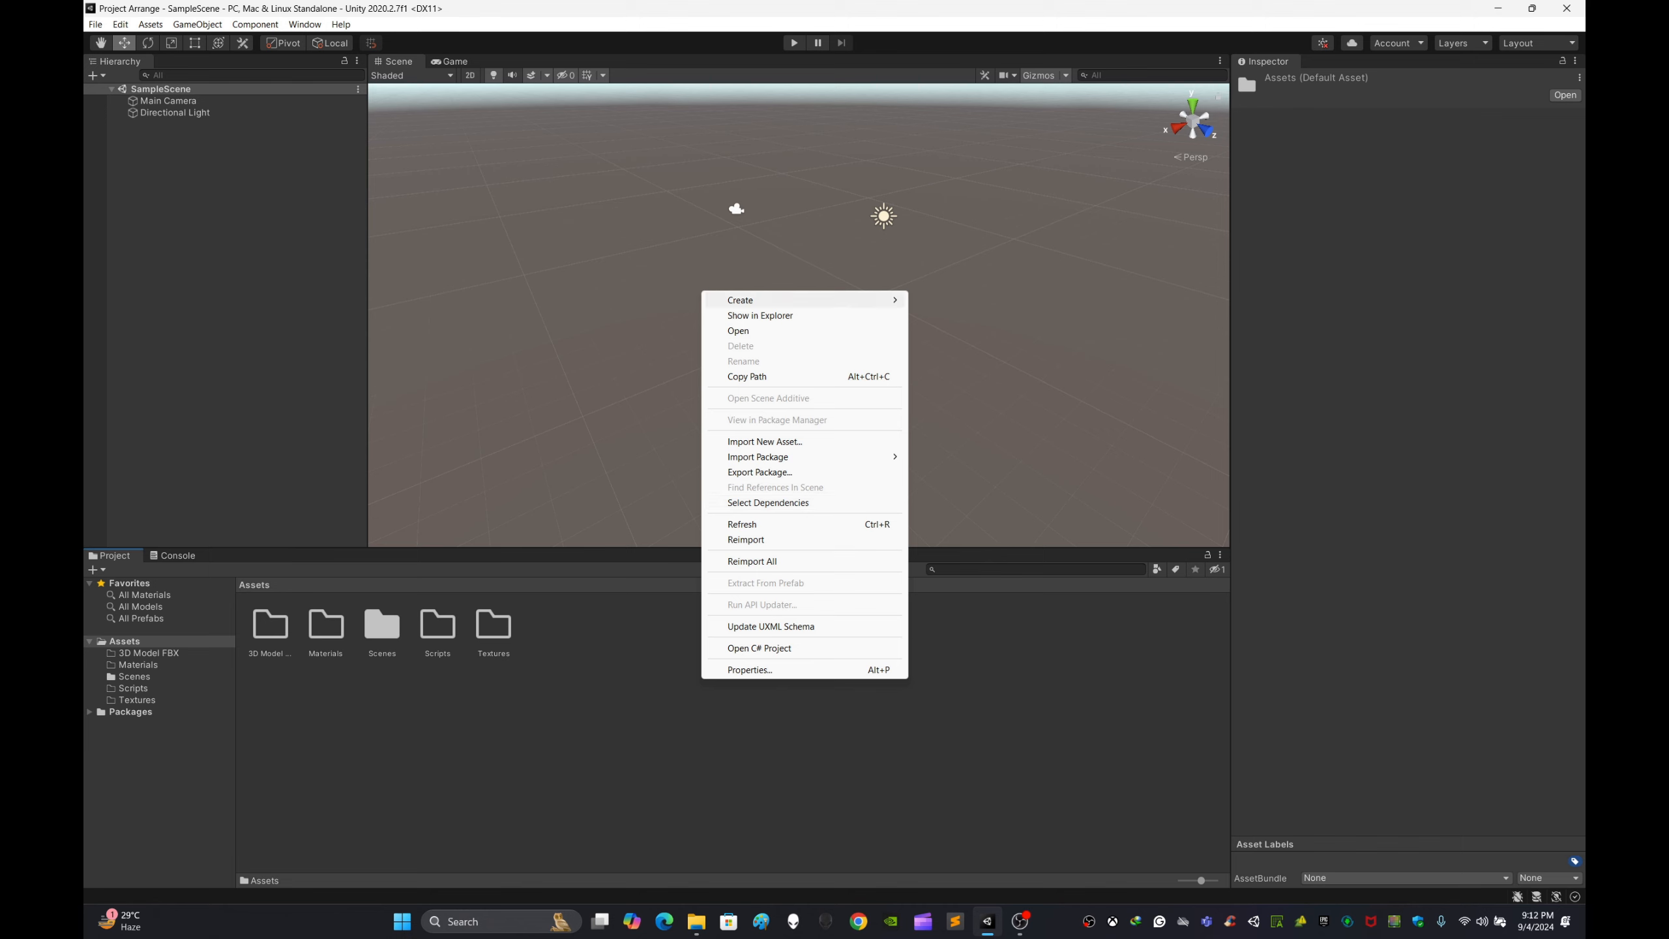
mouse_move(809, 300)
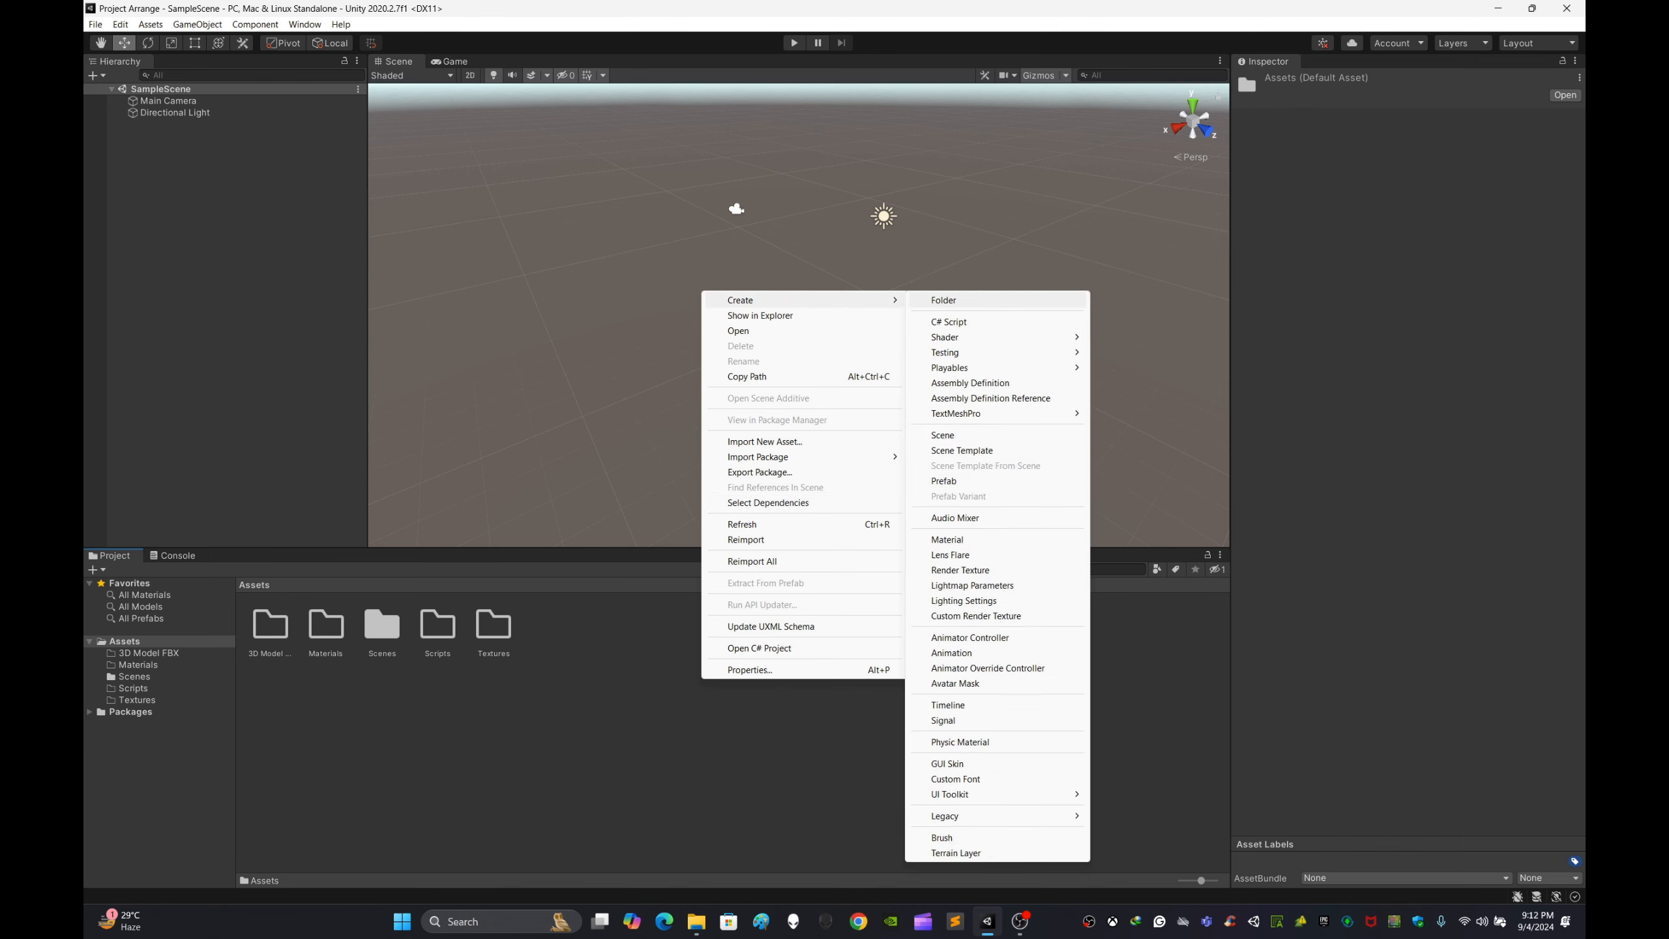
left_click(947, 300)
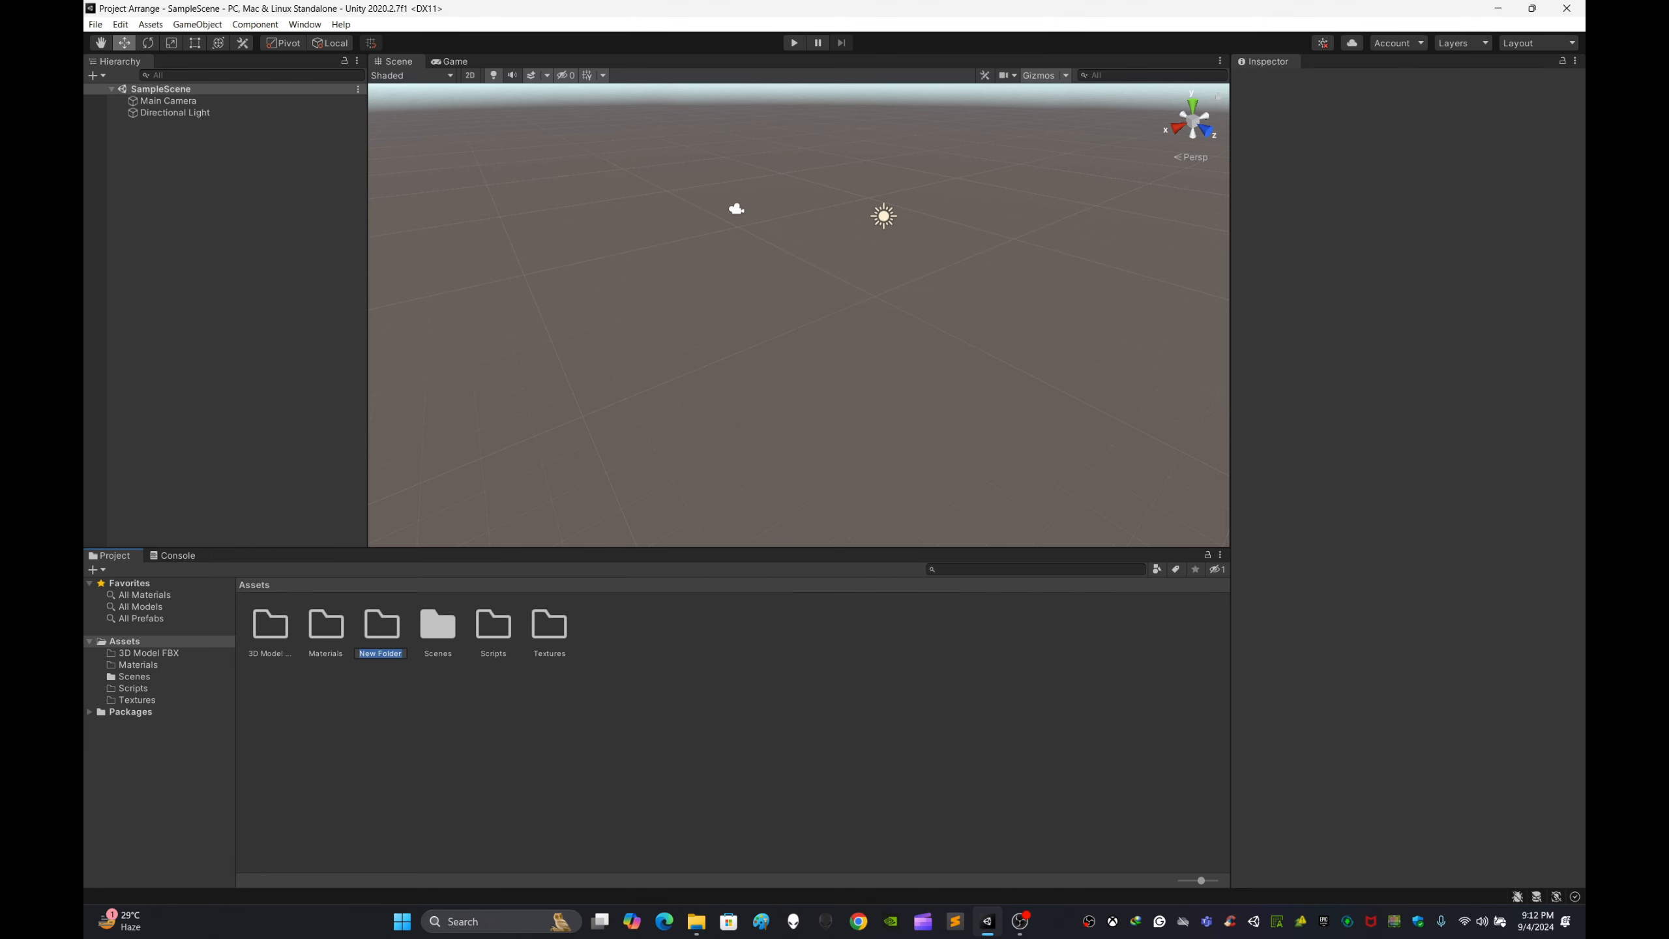
key("BackSpace")
type("2D")
key("BackSpace")
key("BackSpace")
type("UI Objects")
key("Return")
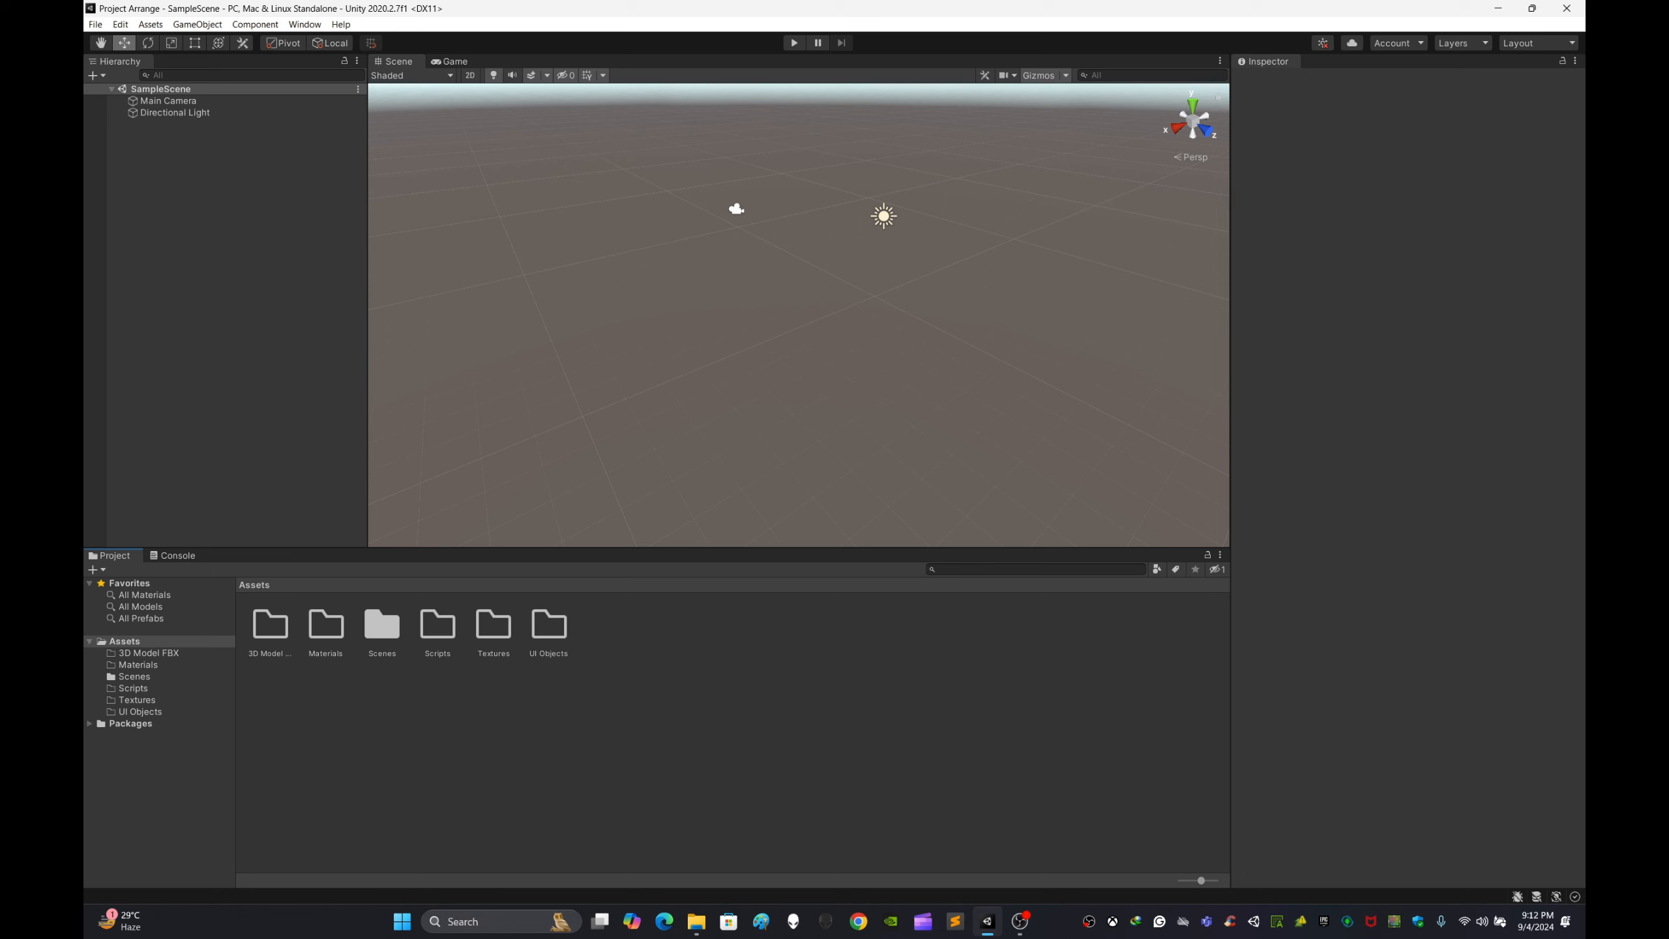
Step: Create a new folder in Assets named Test
right_click(777, 701)
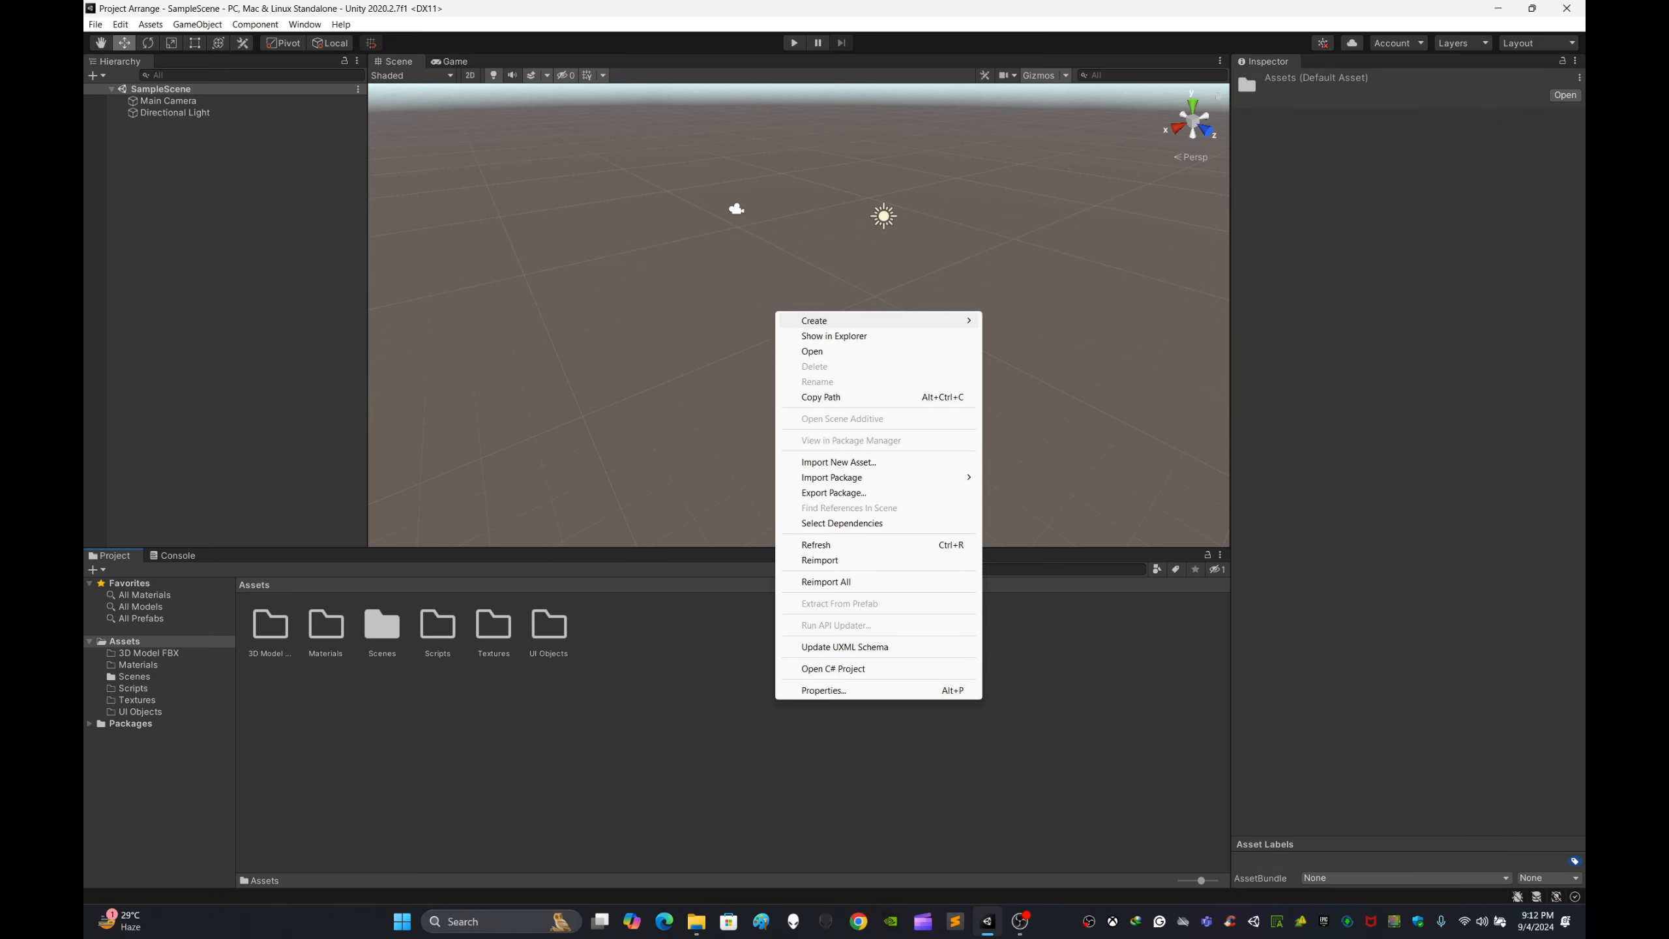
mouse_move(873, 321)
left_click(1018, 320)
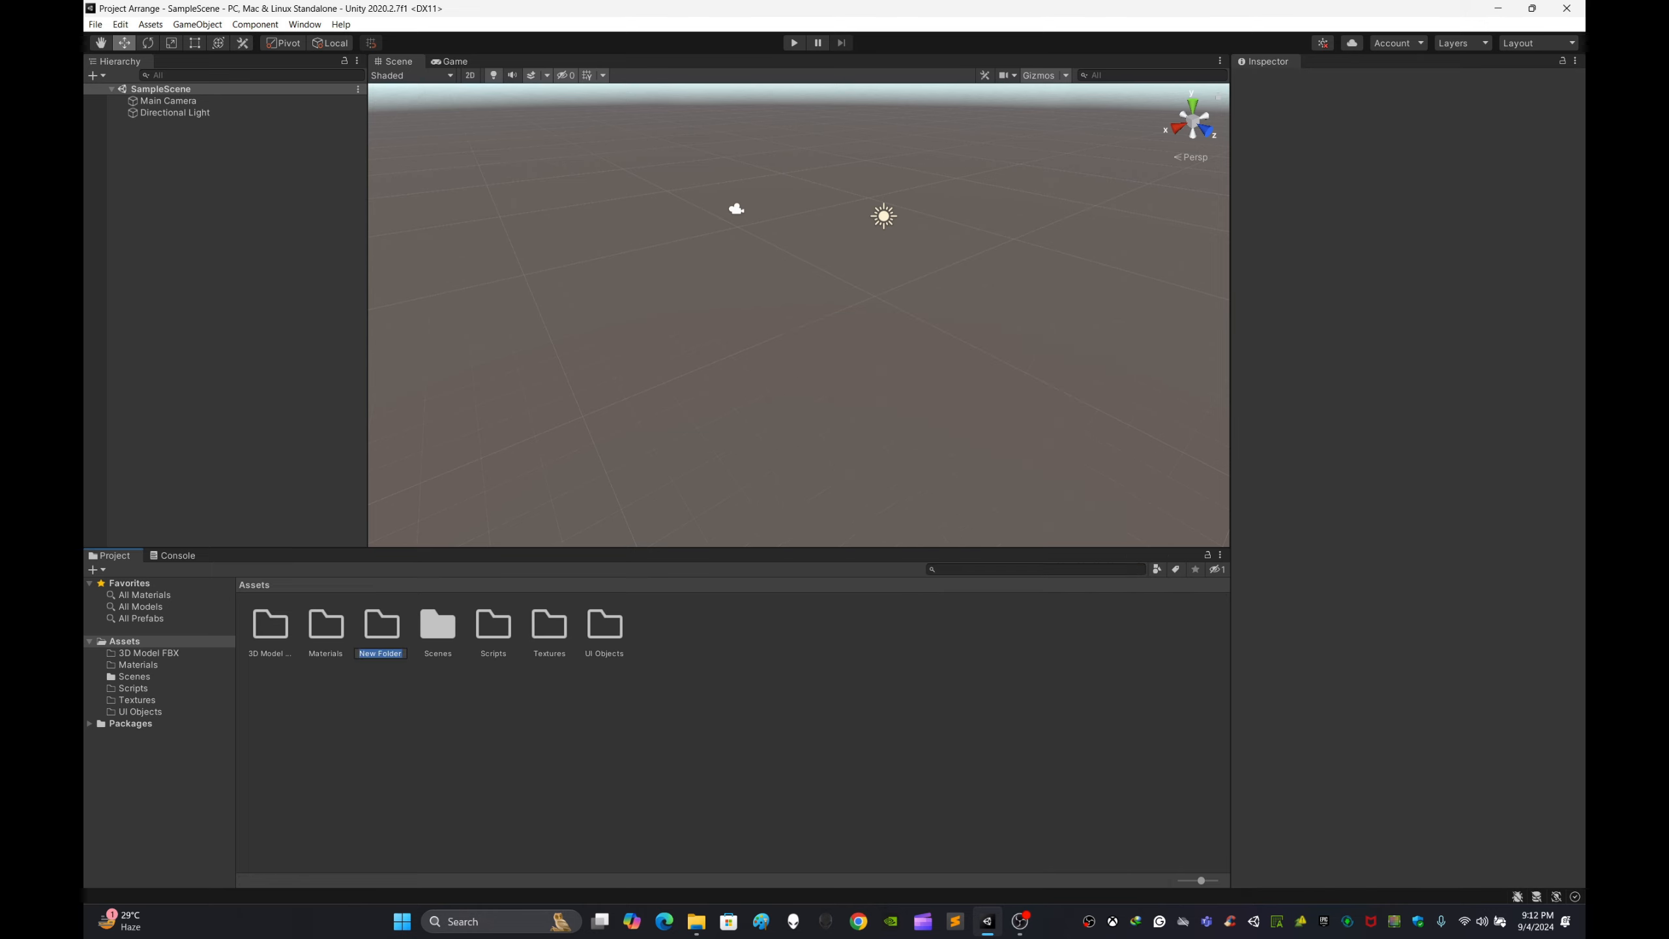
key("BackSpace")
type("Deo")
key("BackSpace")
key("BackSpace")
key("BackSpace")
type("Tex")
key("Return")
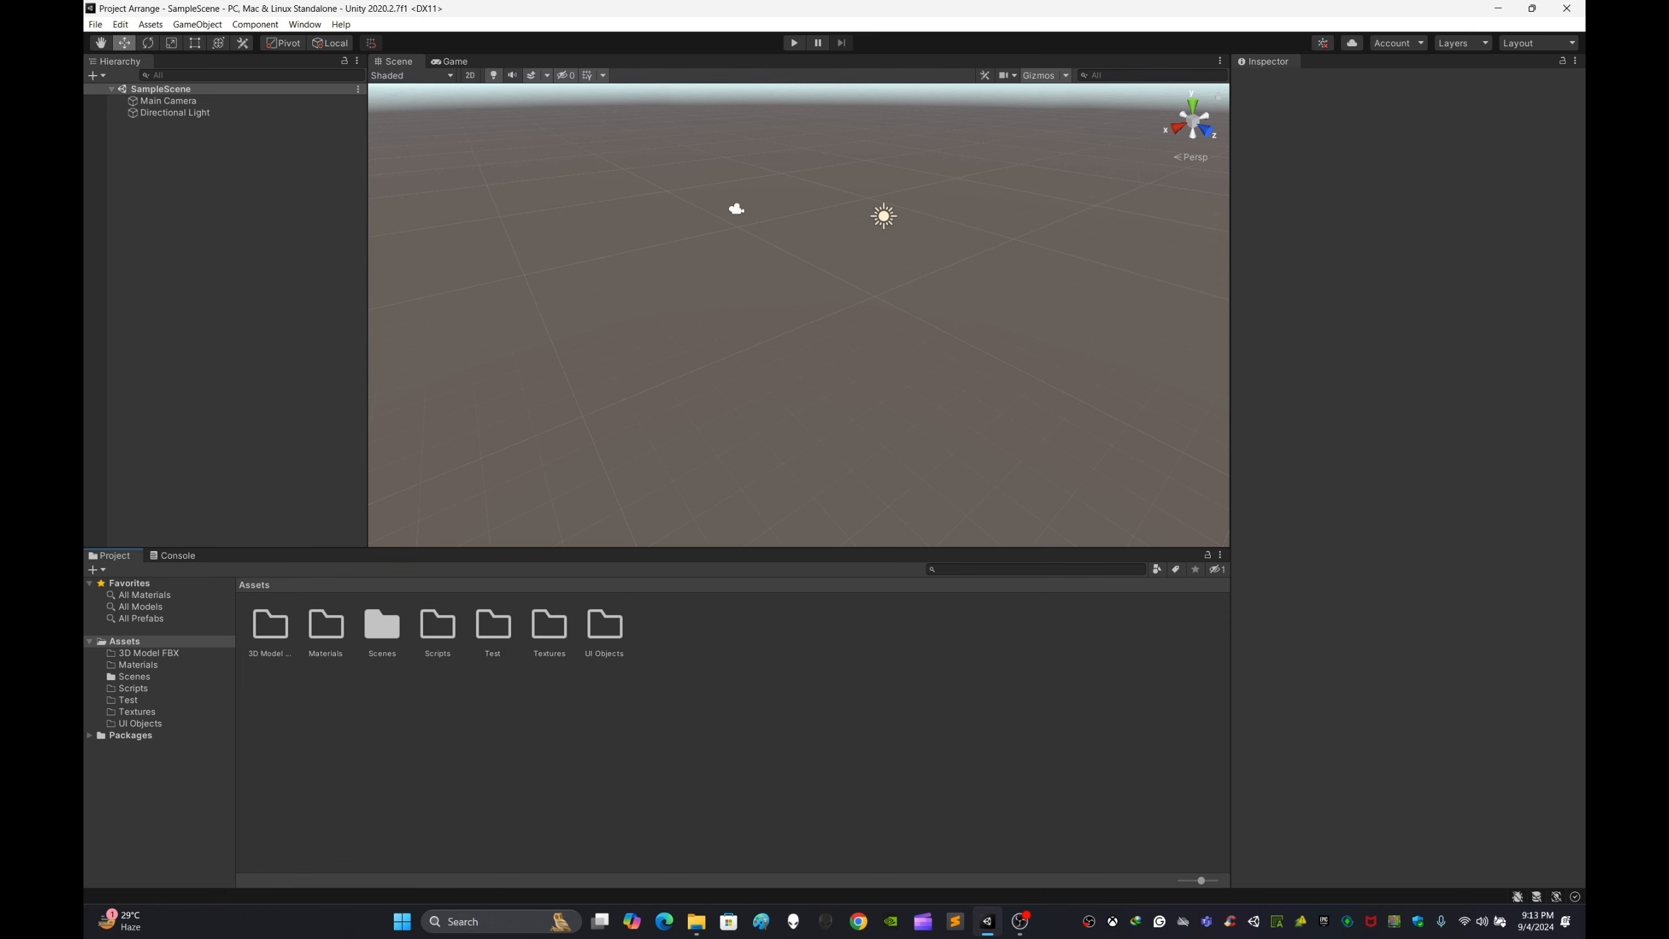
Step: Create a new folder in Assets named 2D Graphic
right_click(933, 695)
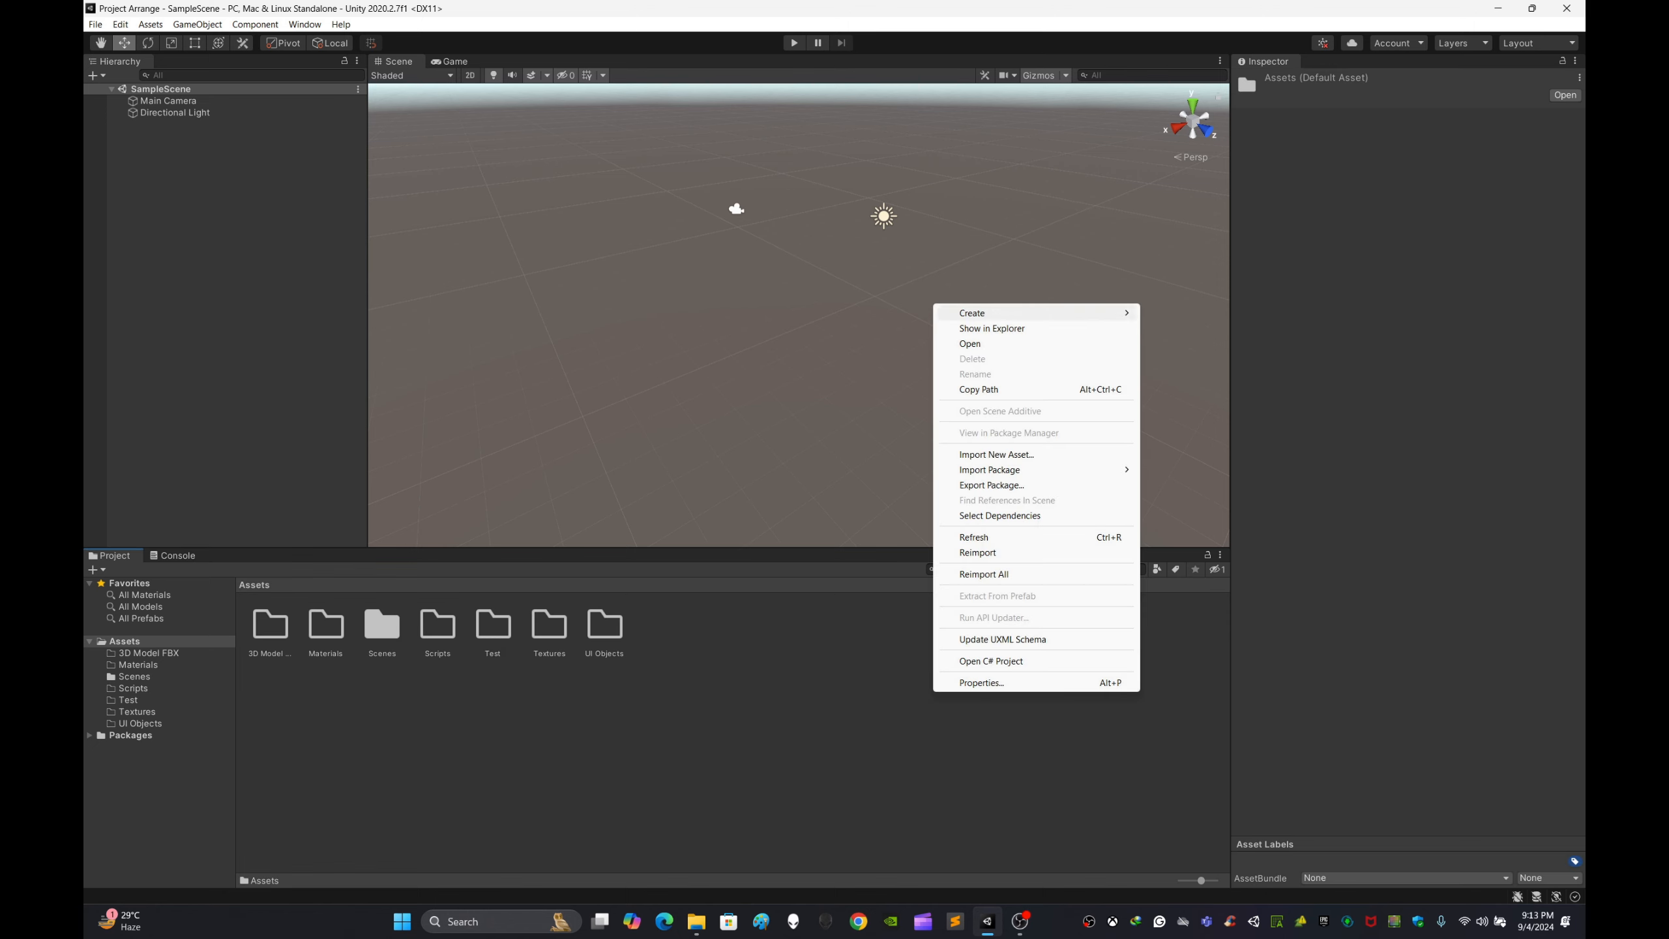
mouse_move(986, 313)
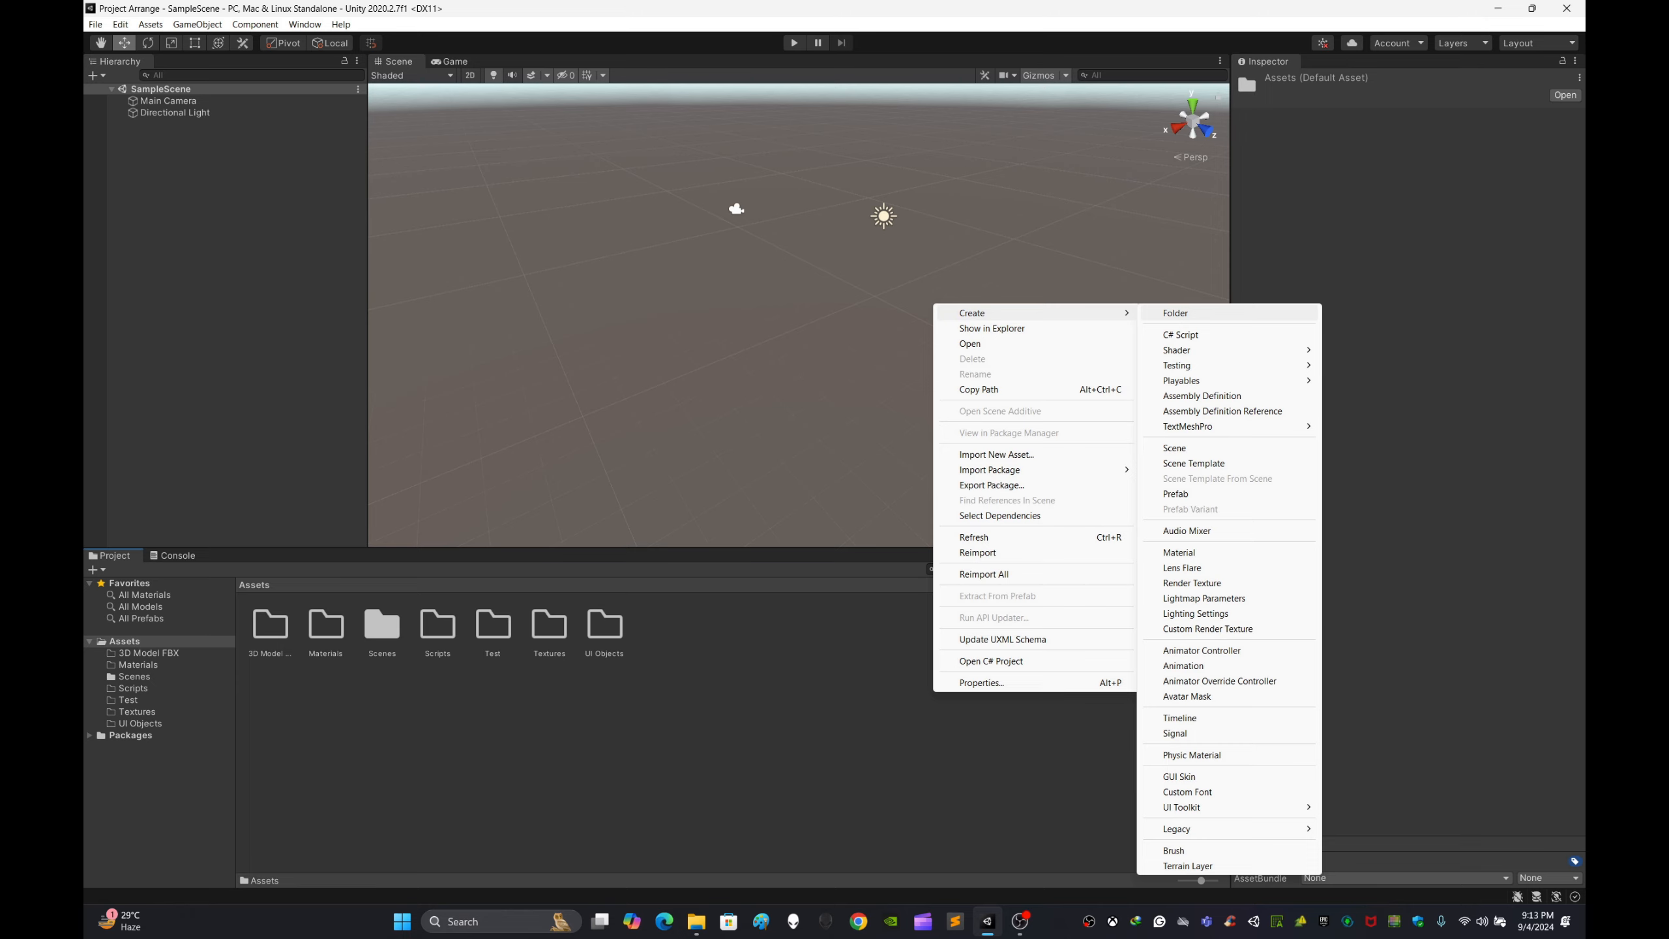
left_click(1176, 313)
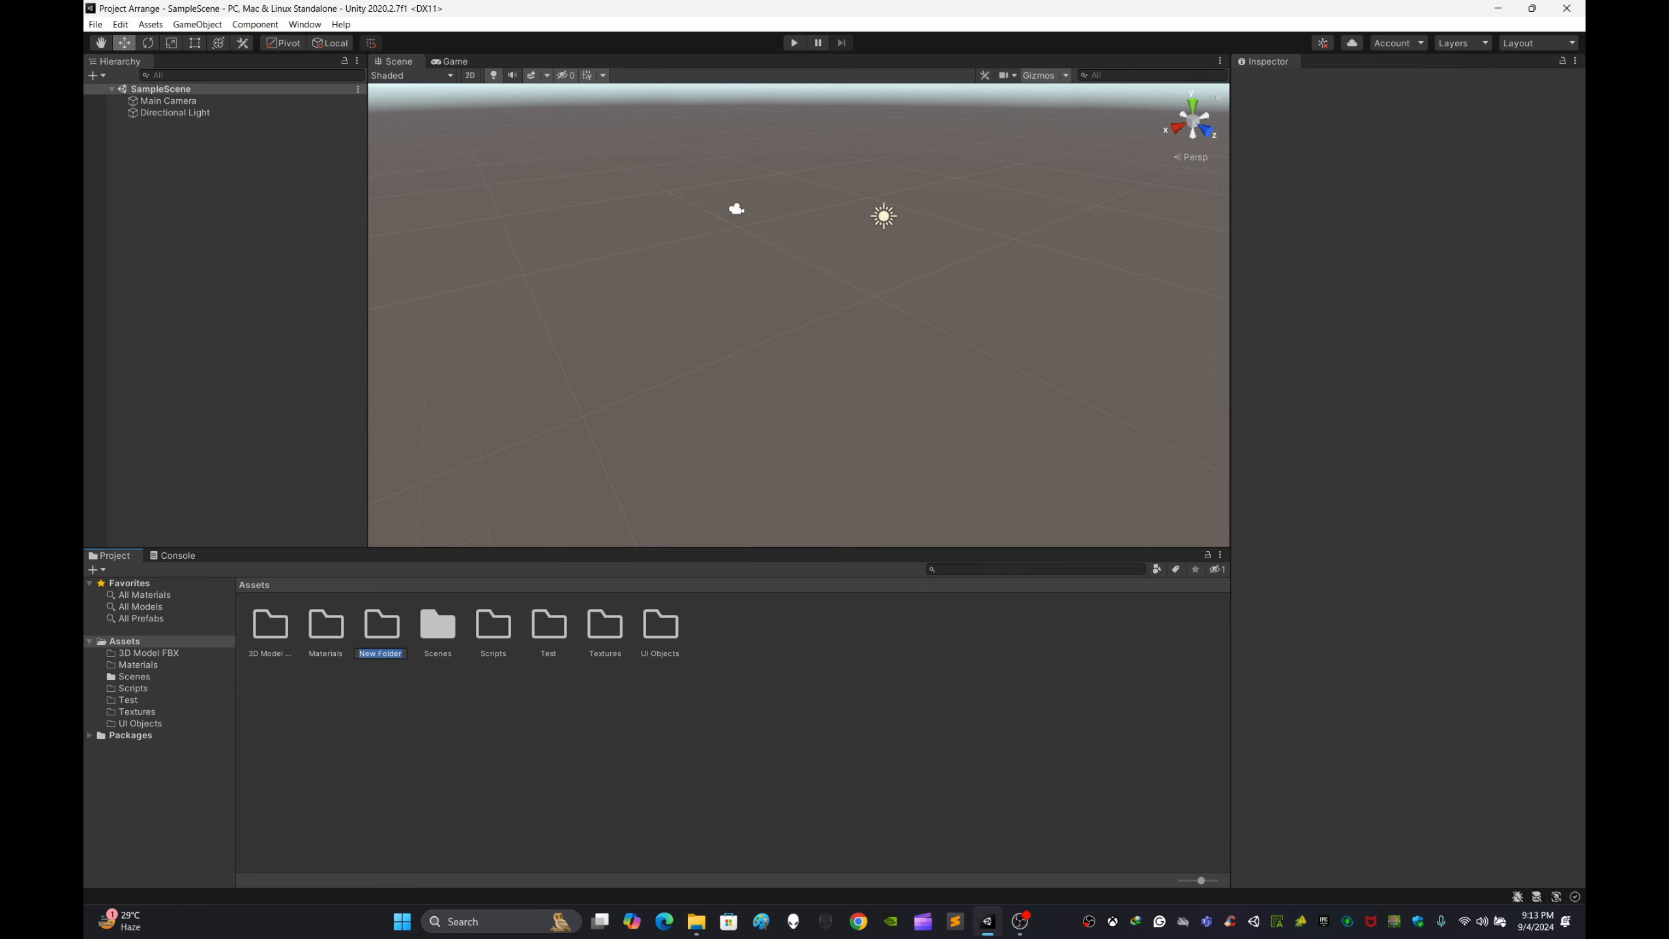
key("BackSpace")
type("2D Graphic")
key("Return")
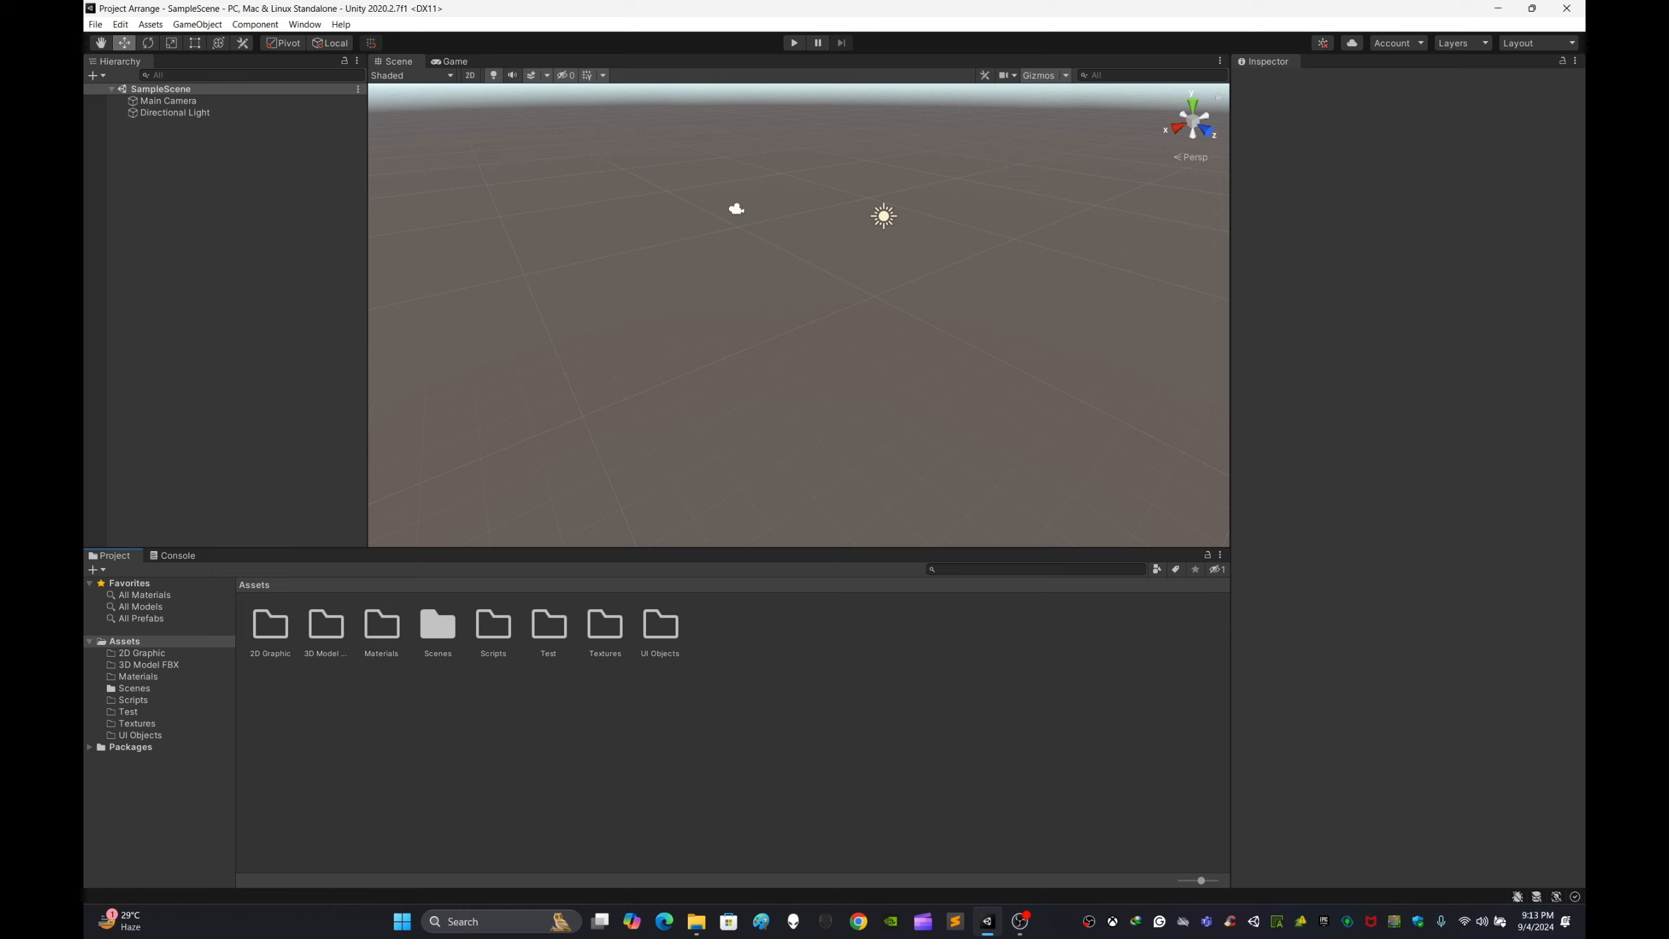
Step: Open the 3D Model FBX folder and return to the Assets folder
left_click(326, 625)
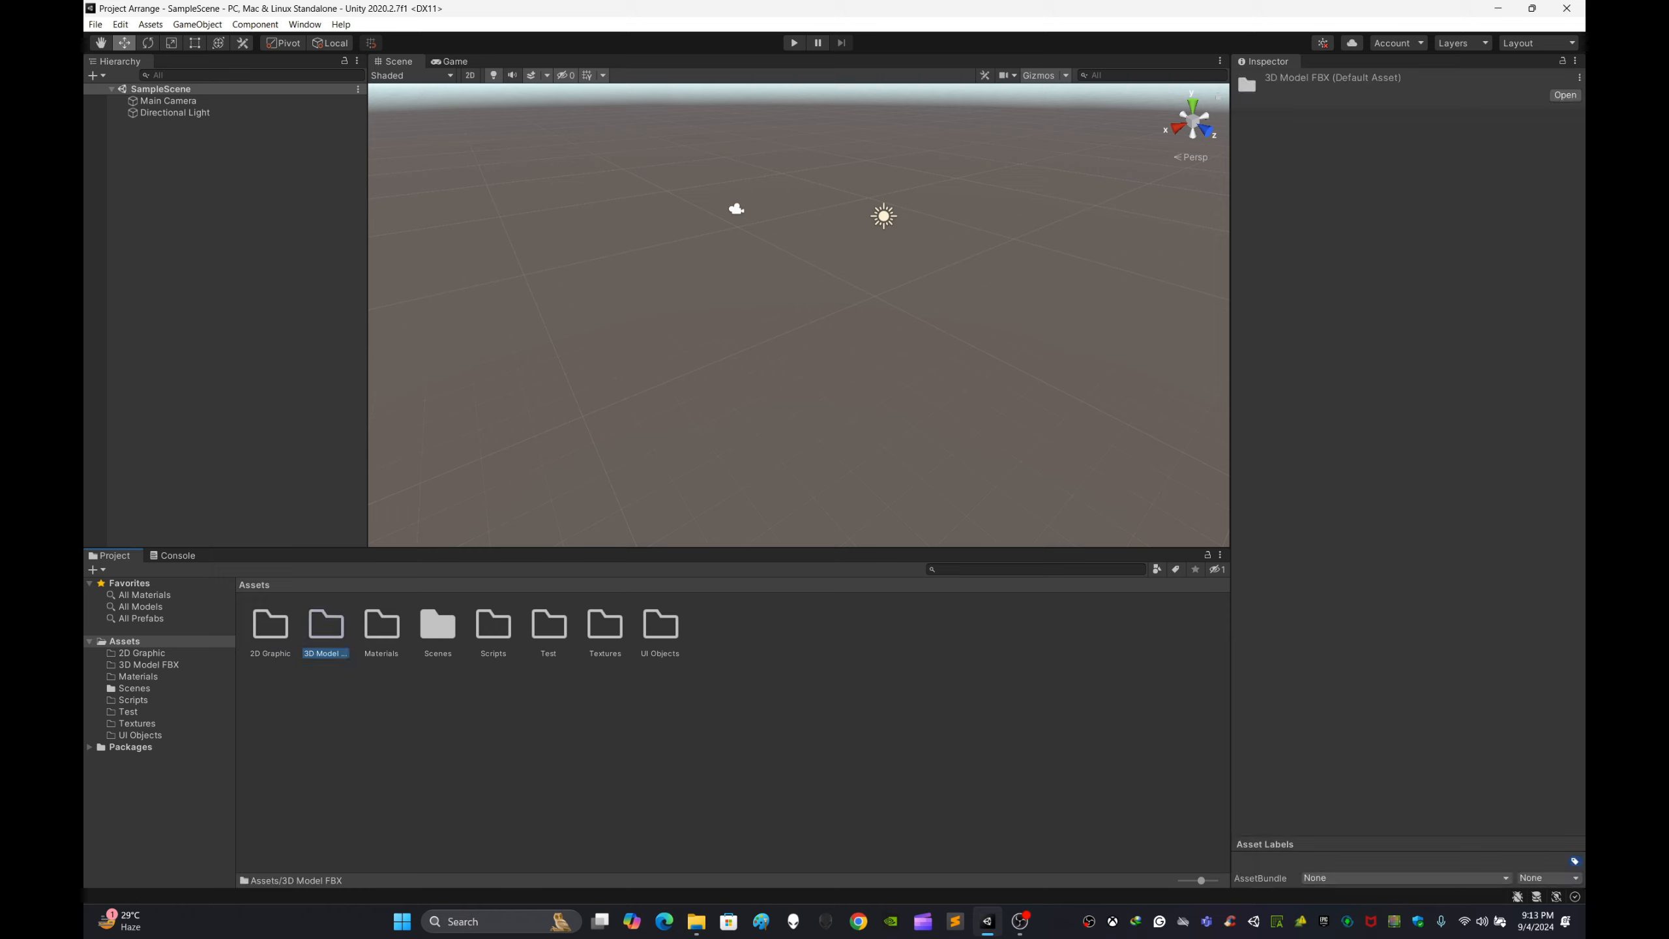
right_click_drag(800, 316, 797, 305)
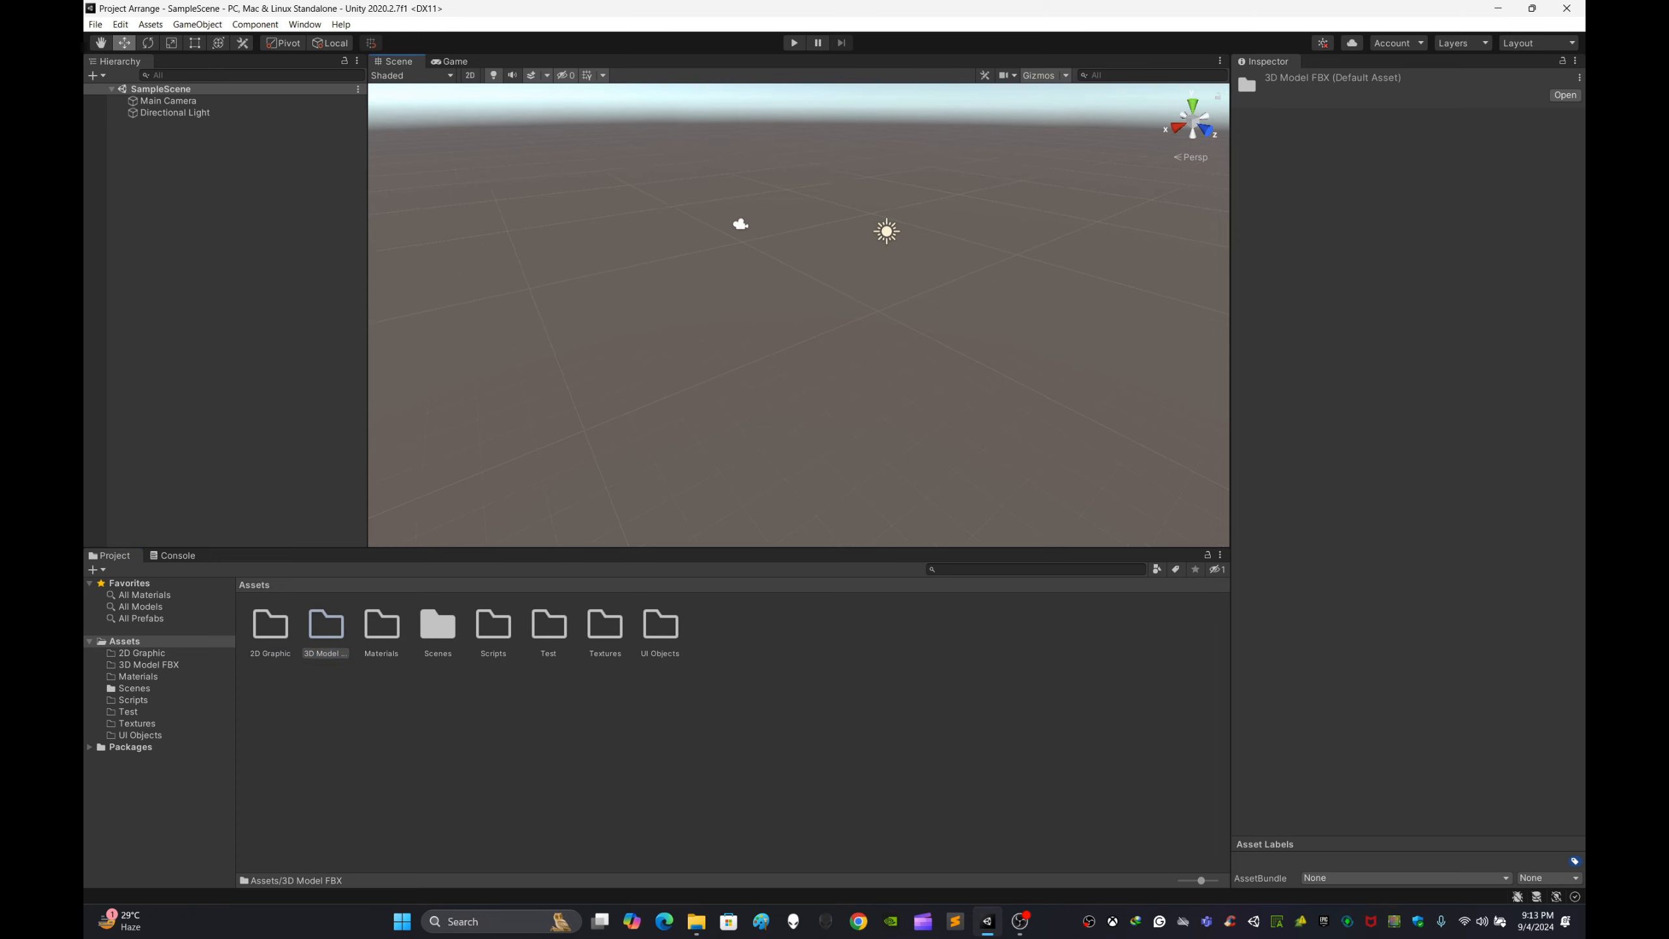
right_click_drag(797, 305, 812, 315)
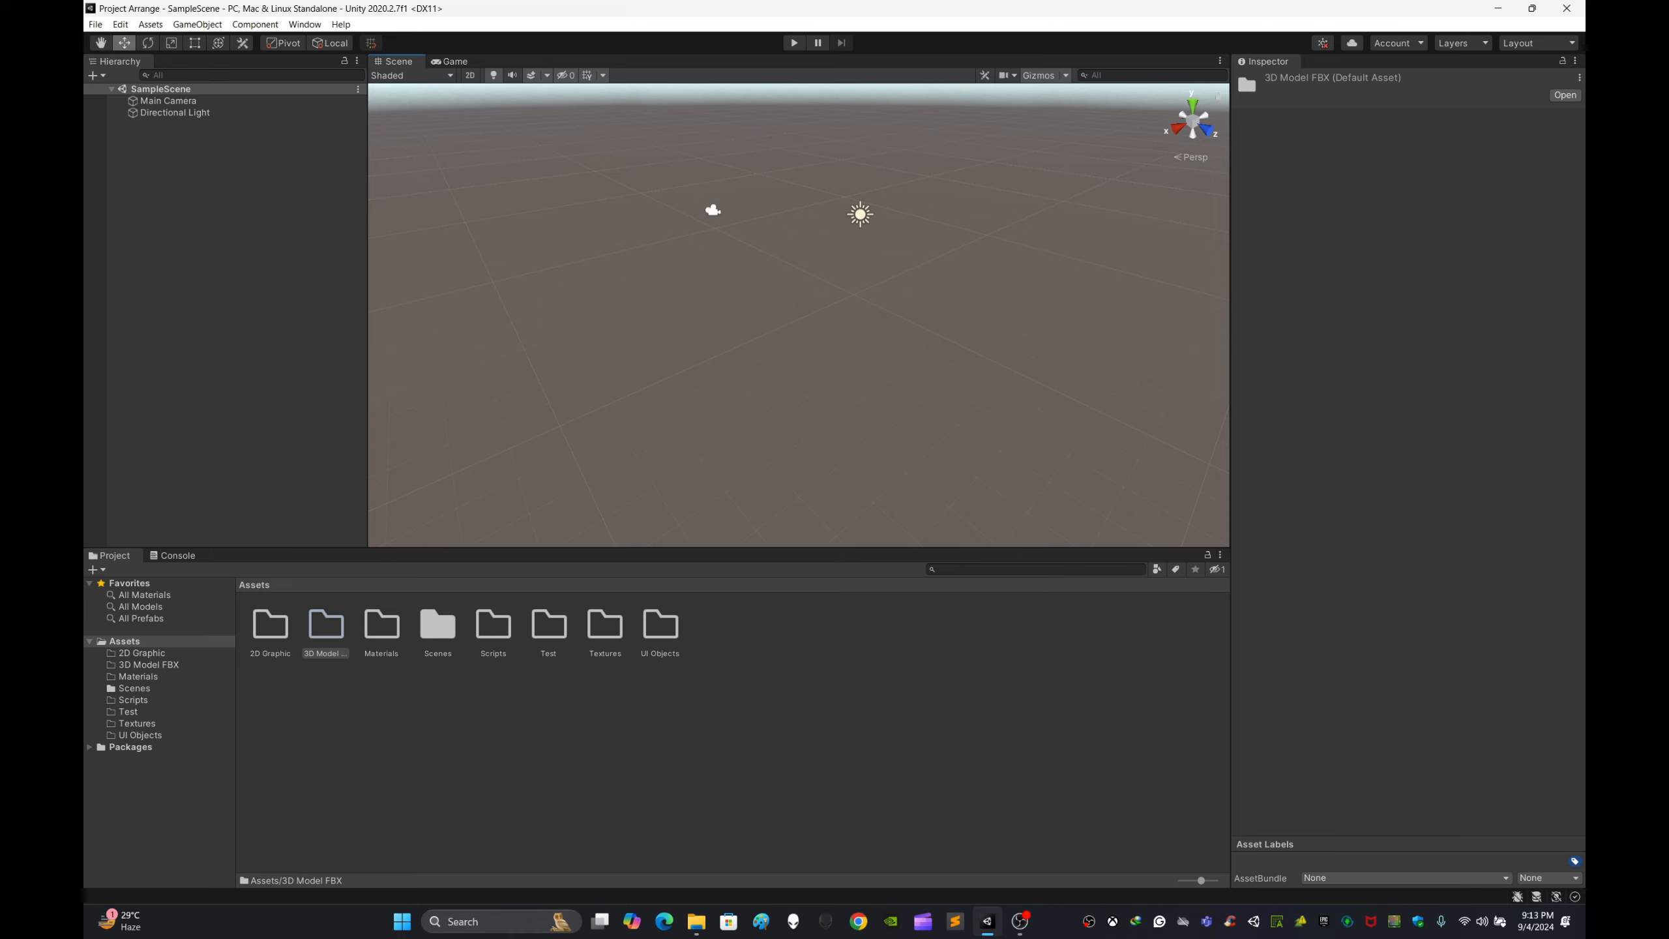
left_click(730, 740)
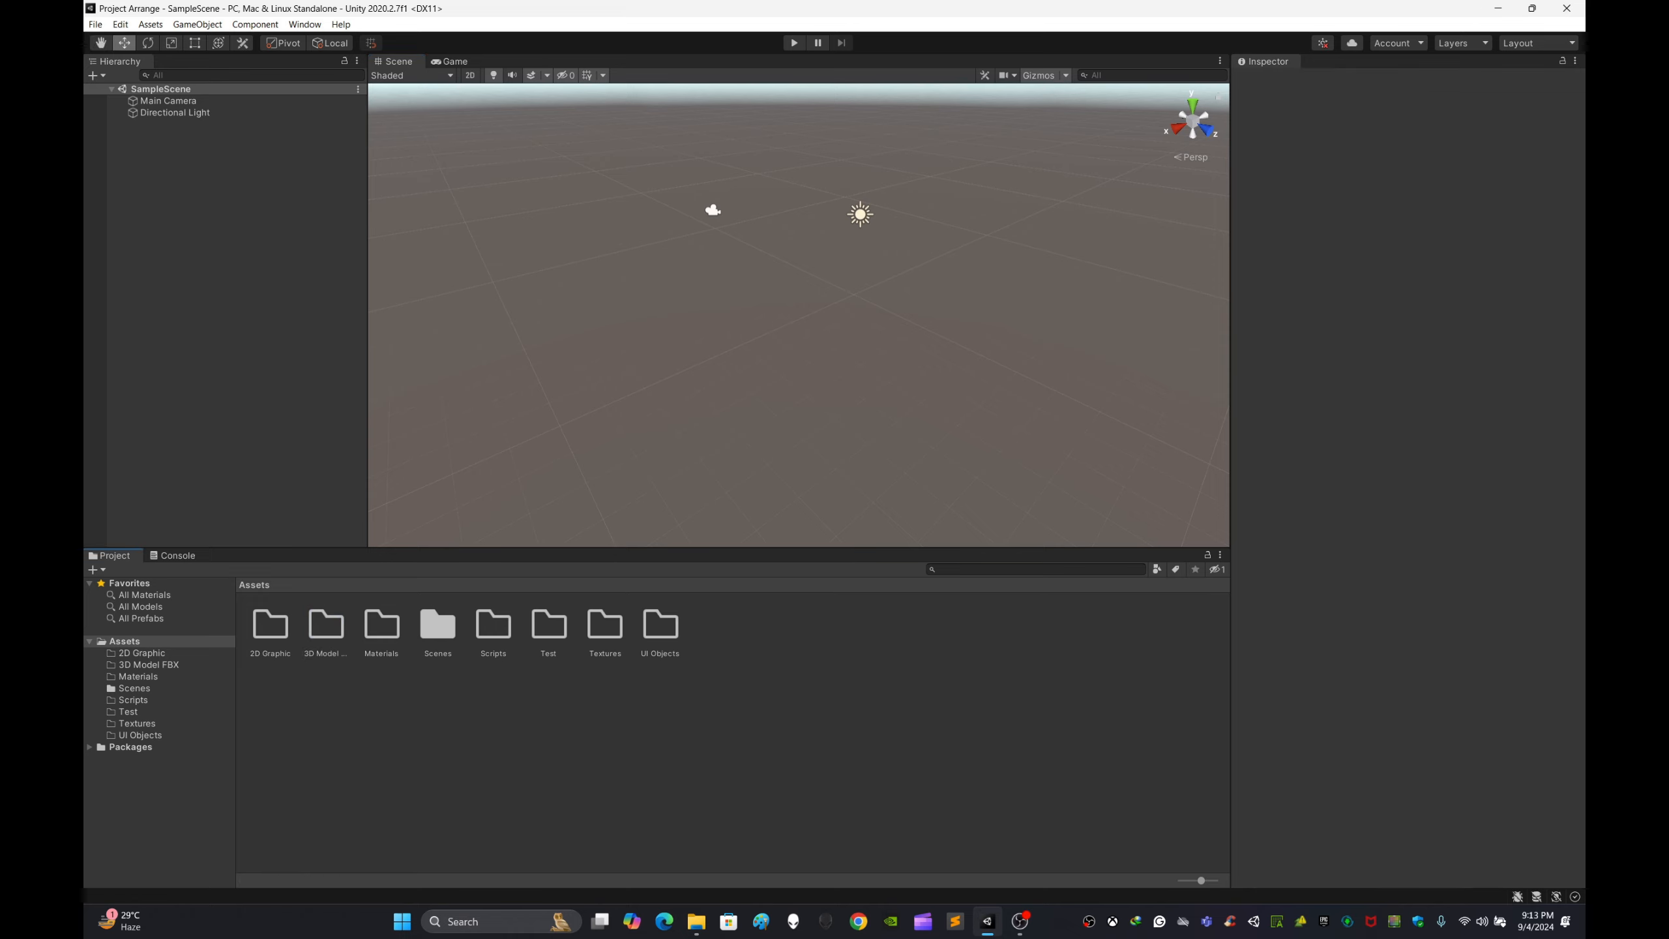
double_click(326, 626)
left_click(255, 585)
left_click(326, 626)
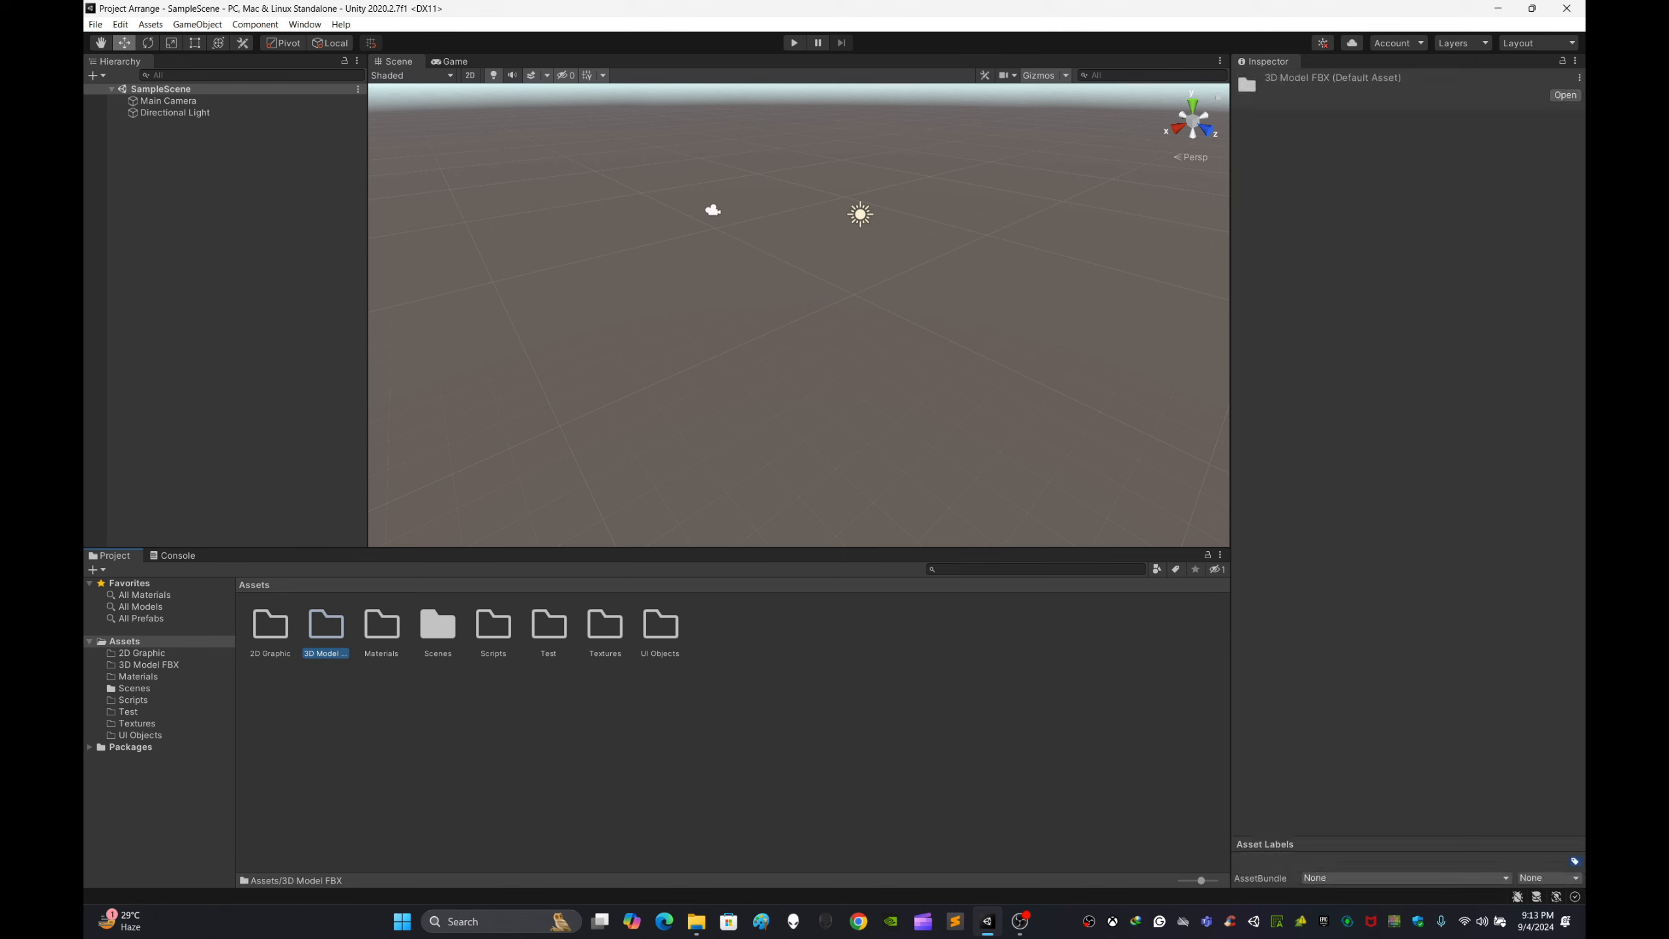
Step: Open the Materials folder and create a new material inside it
left_click(388, 730)
left_click(382, 627)
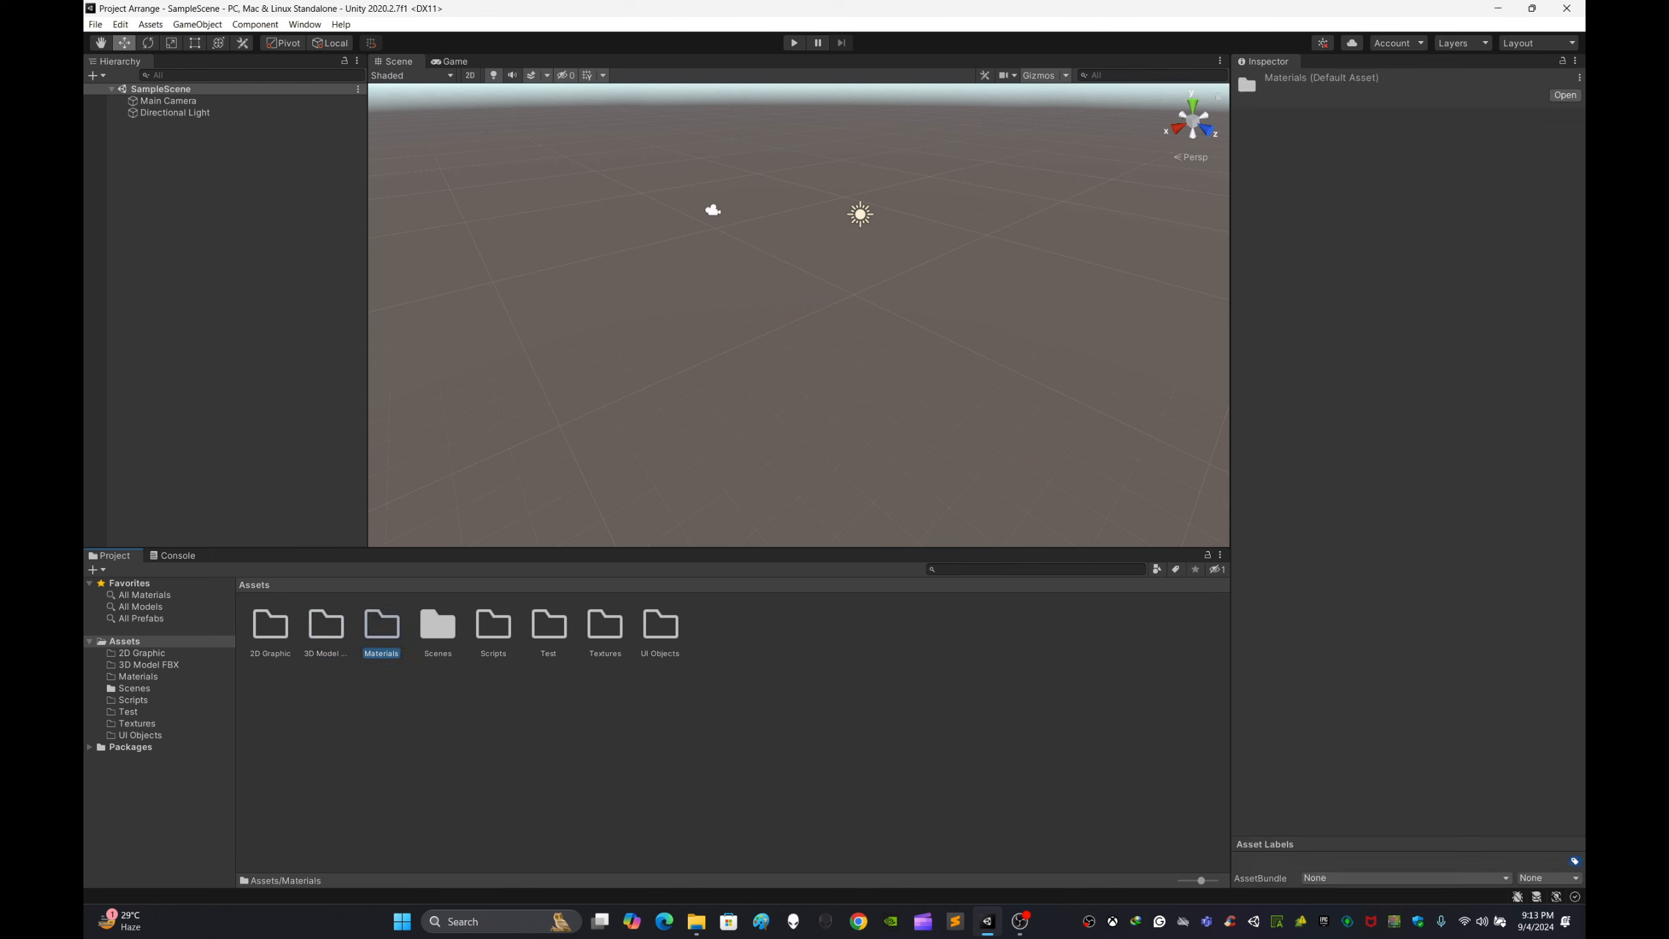
double_click(382, 627)
right_click(445, 667)
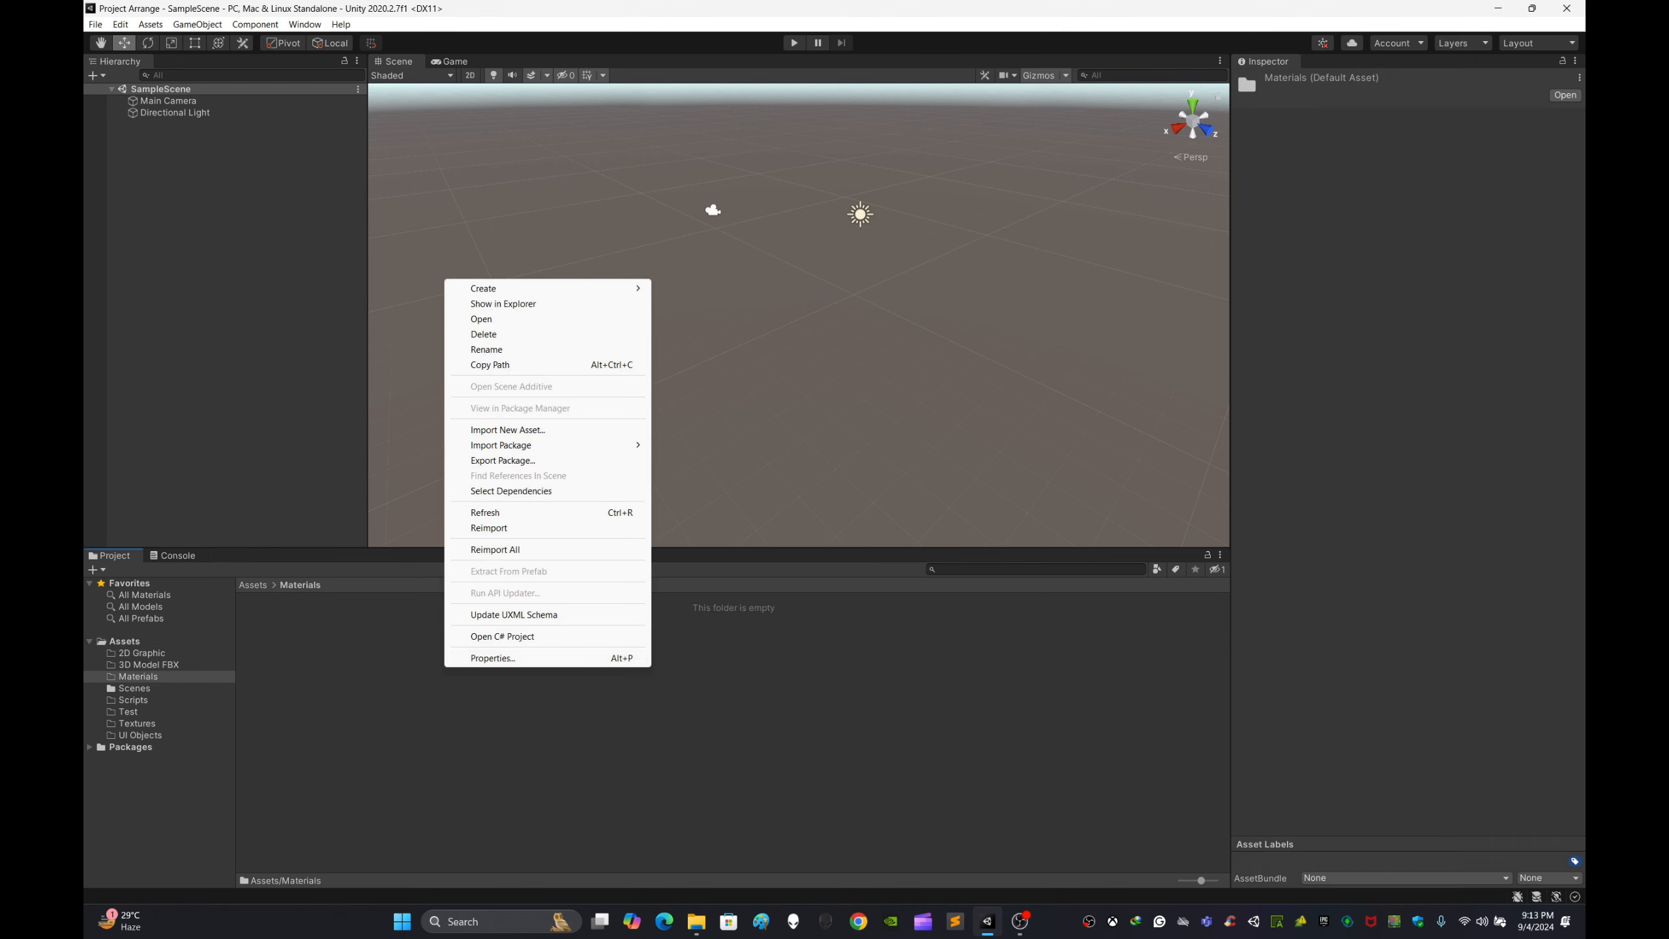
mouse_move(525, 289)
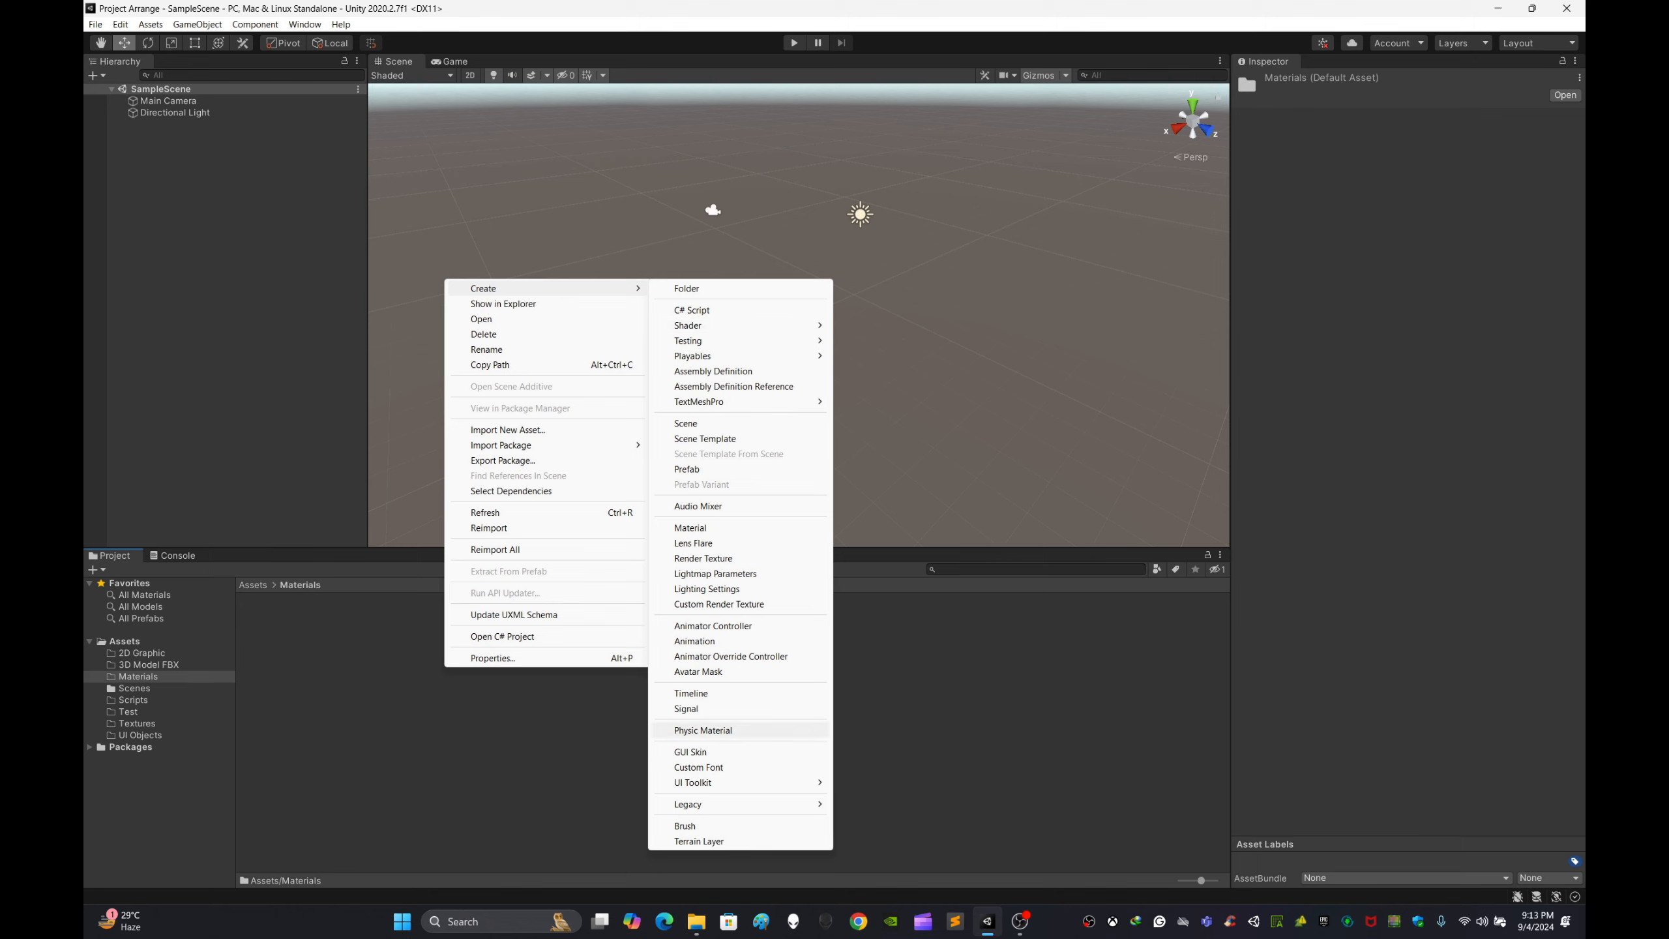
left_click(690, 528)
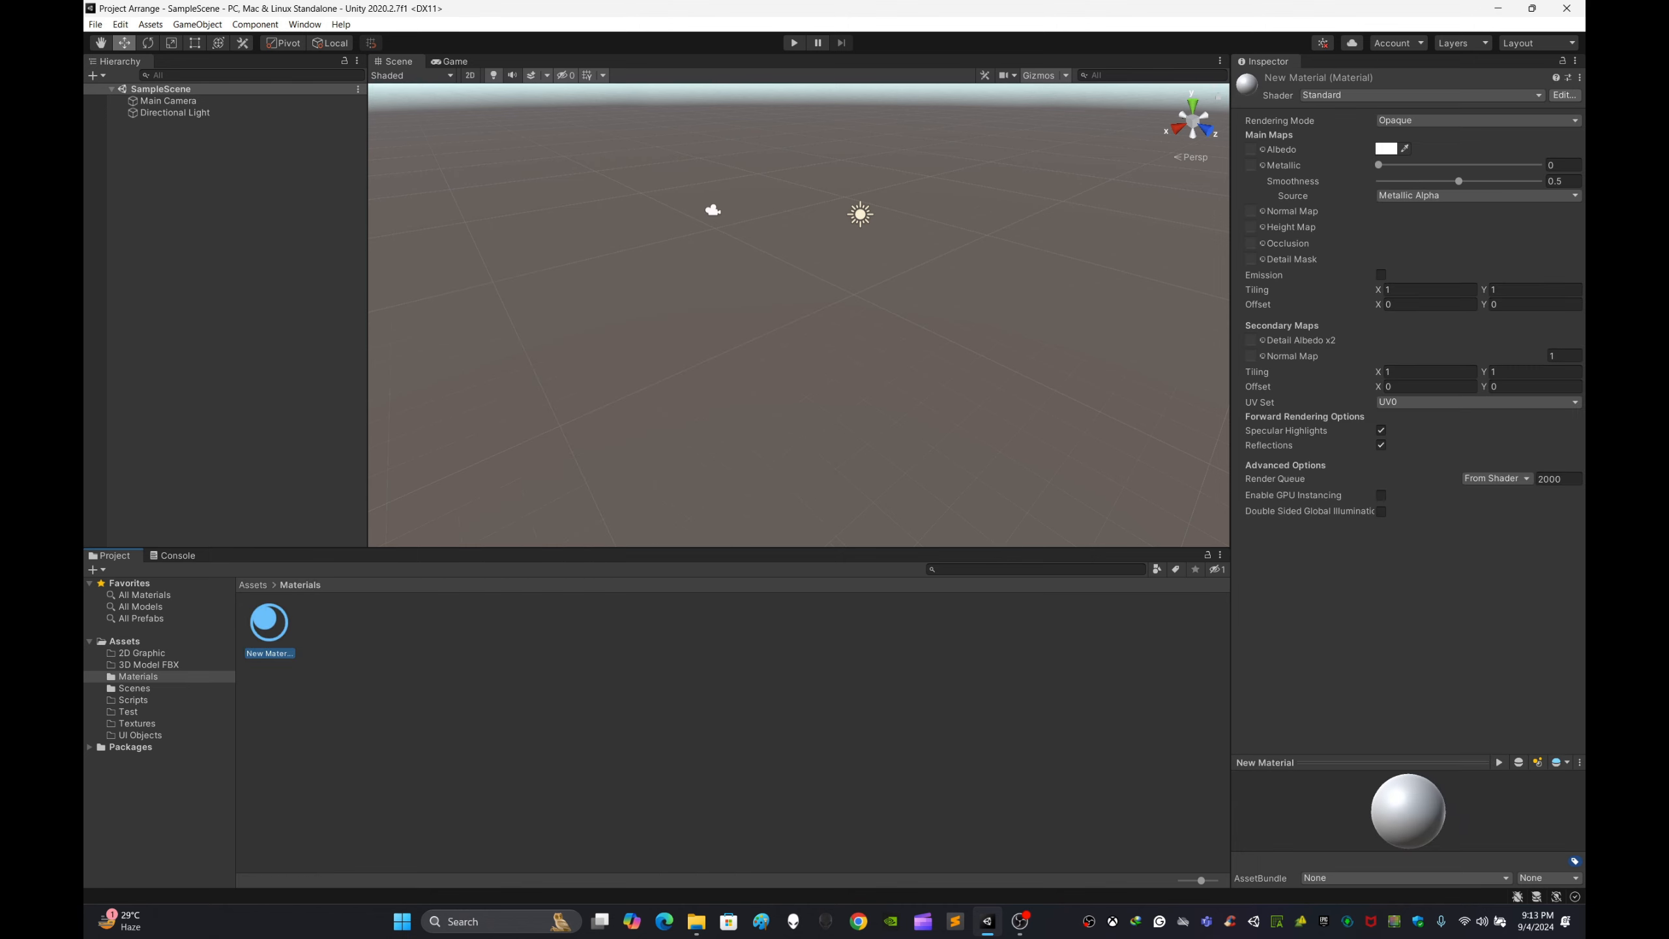
Step: Create a second new material in the Materials folder
left_click(640, 714)
right_click(641, 714)
mouse_move(717, 336)
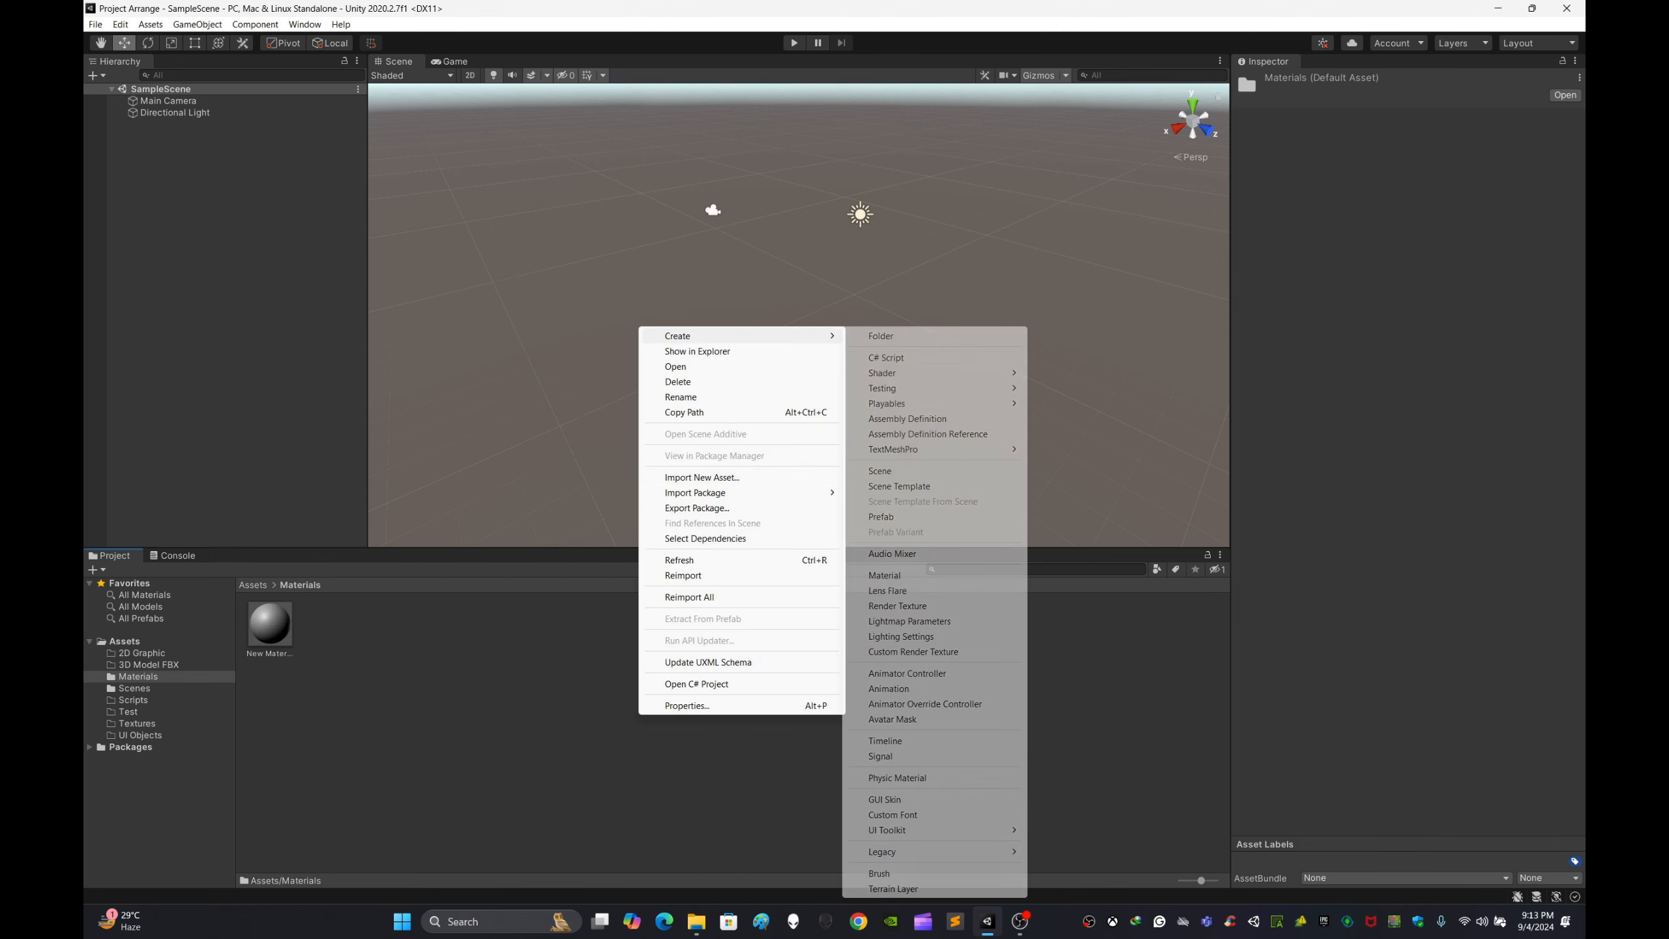
left_click(885, 575)
left_click(815, 684)
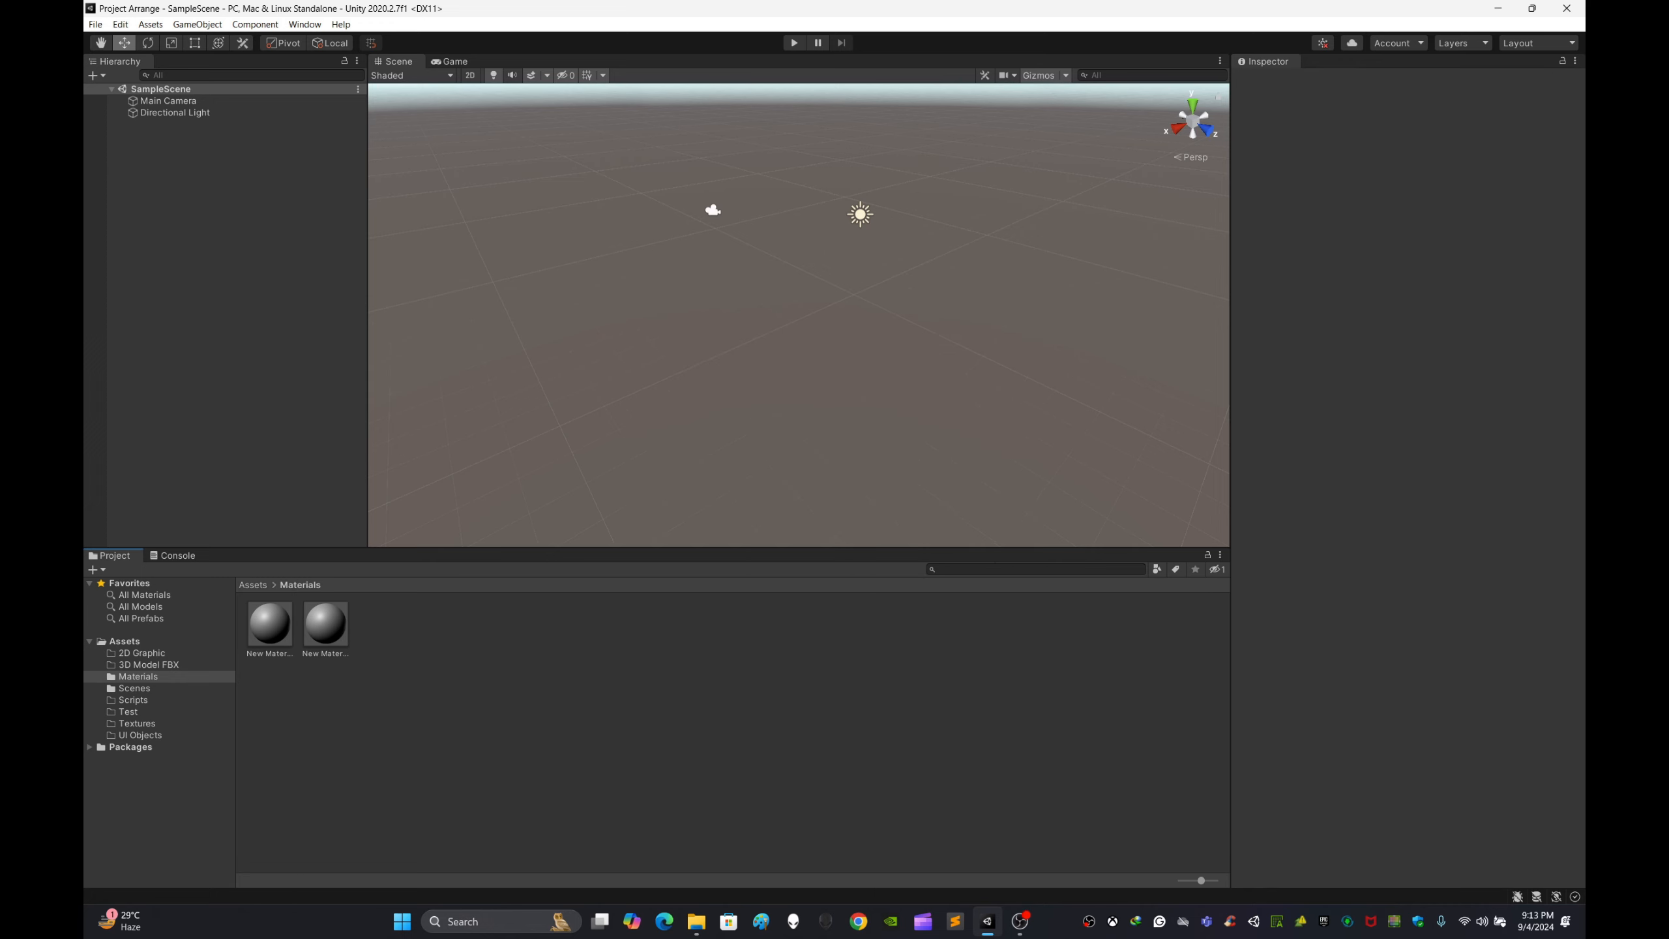
Step: Open the Textures folder and return to the Assets folder
left_click(125, 641)
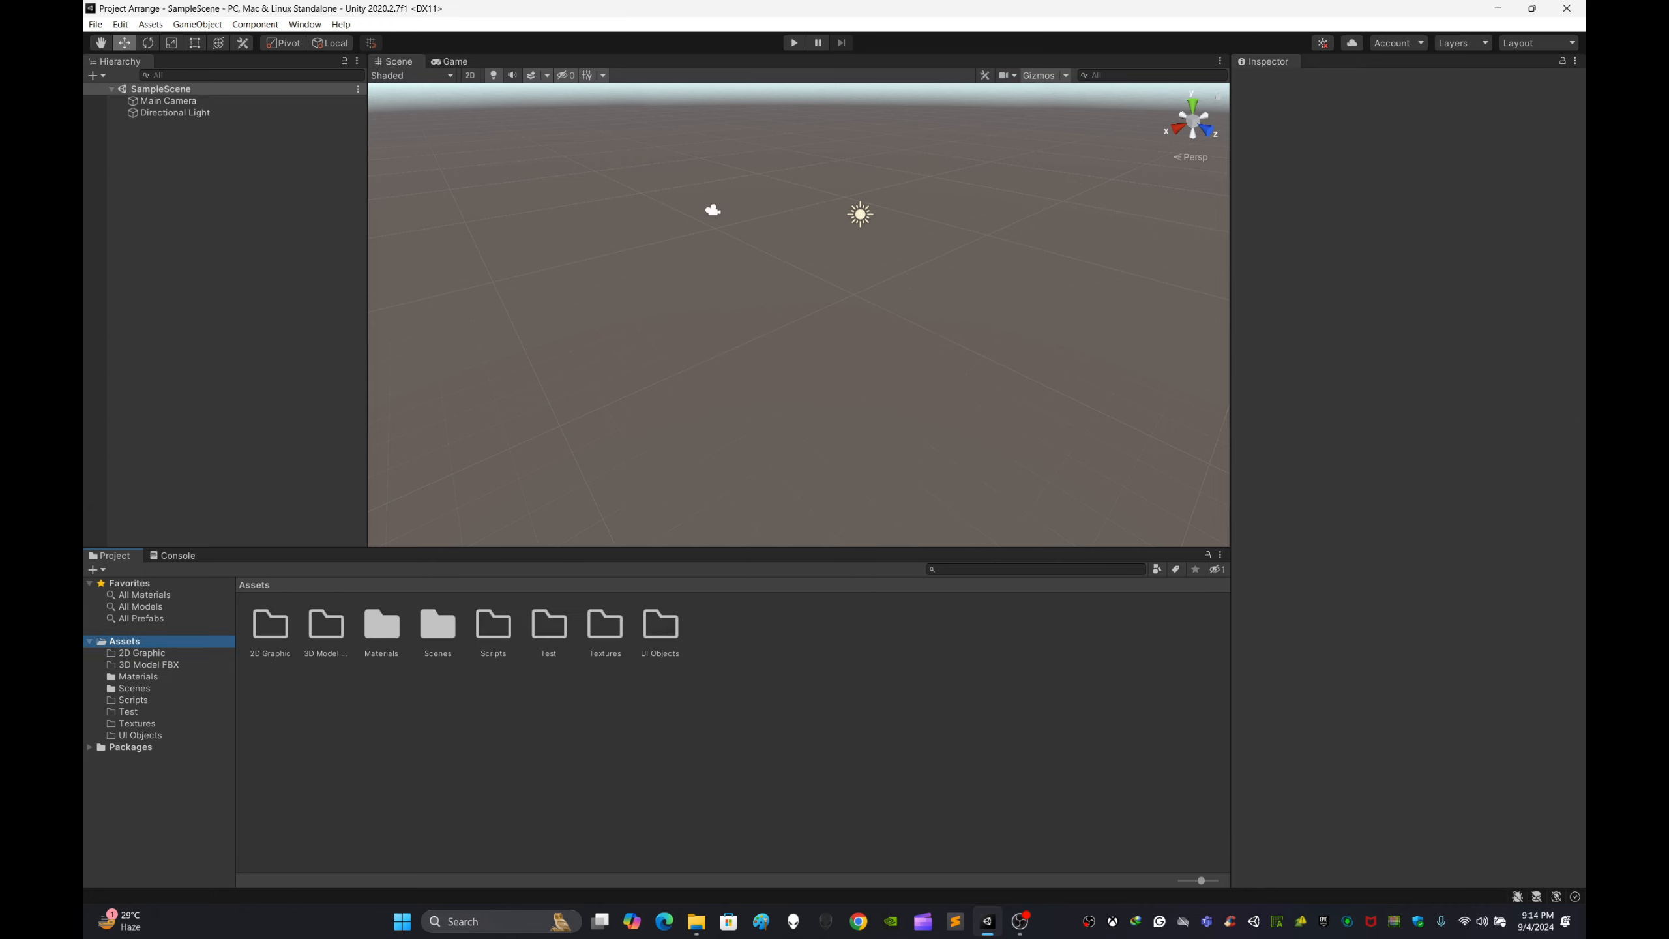
left_click(473, 736)
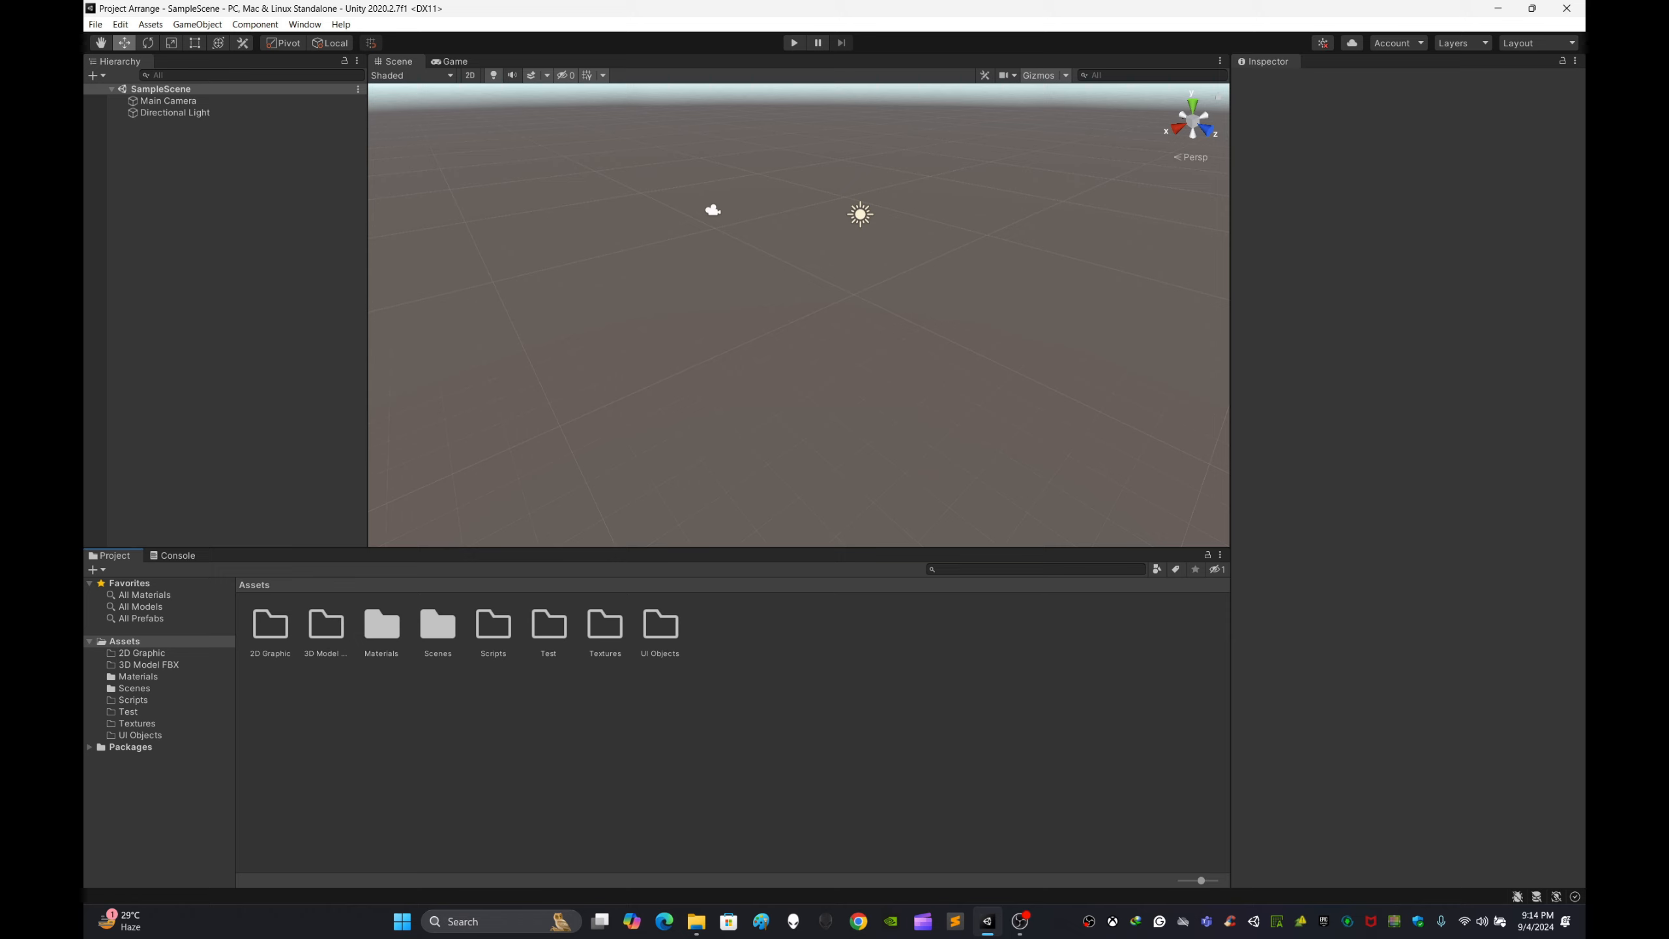
left_click(604, 625)
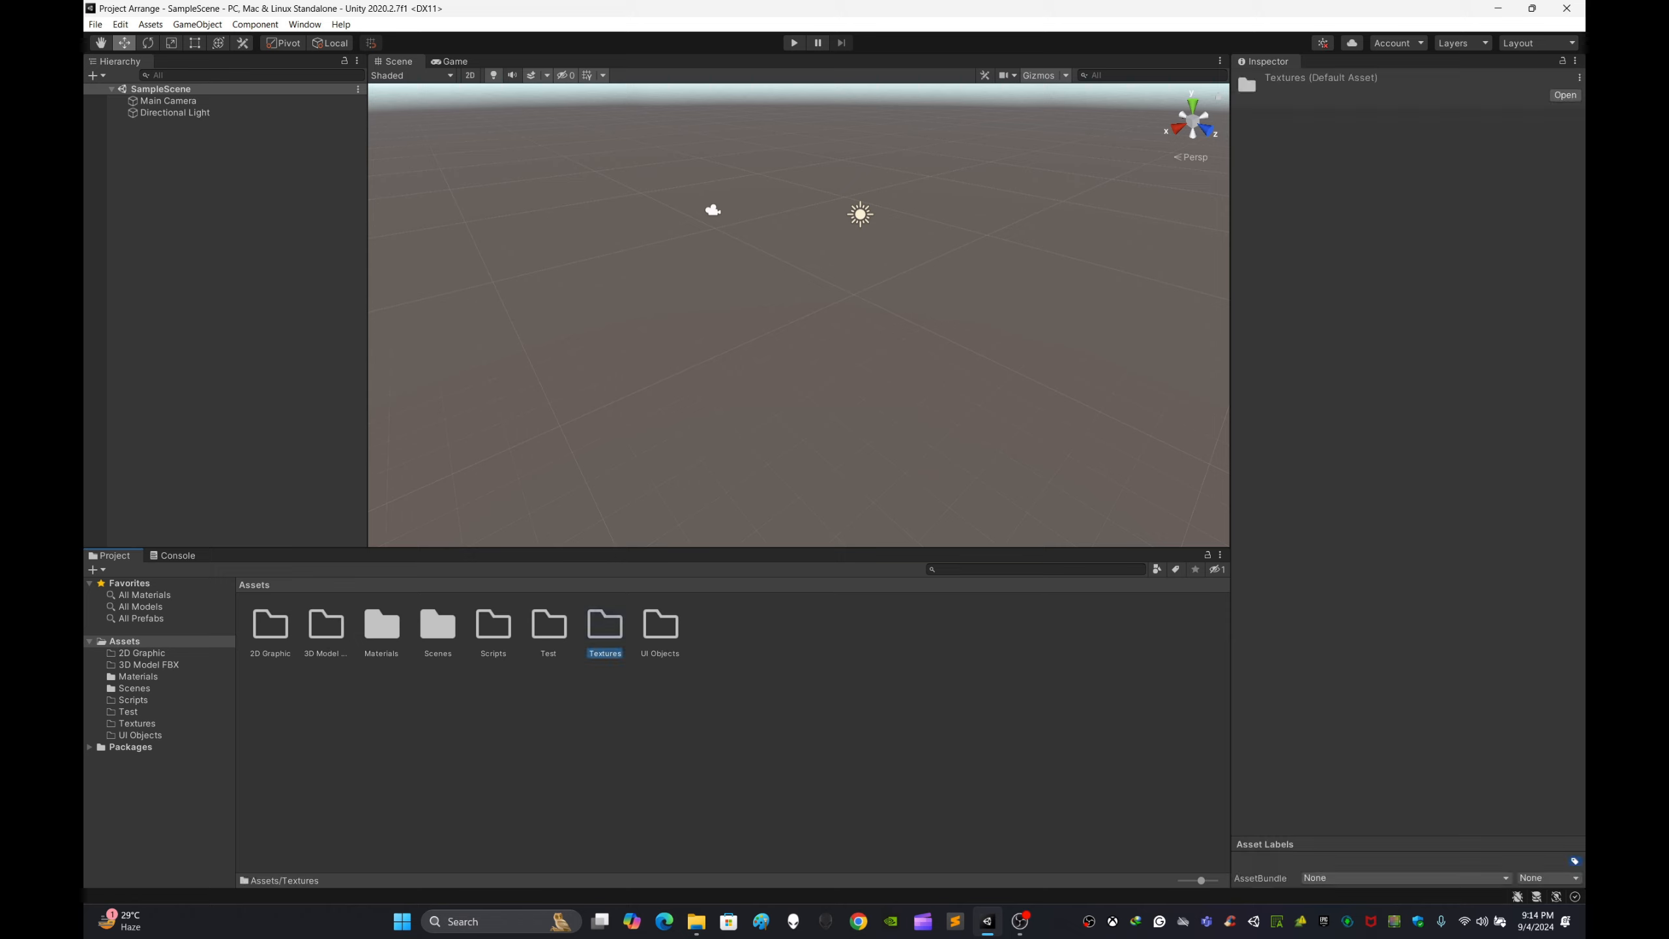
double_click(604, 625)
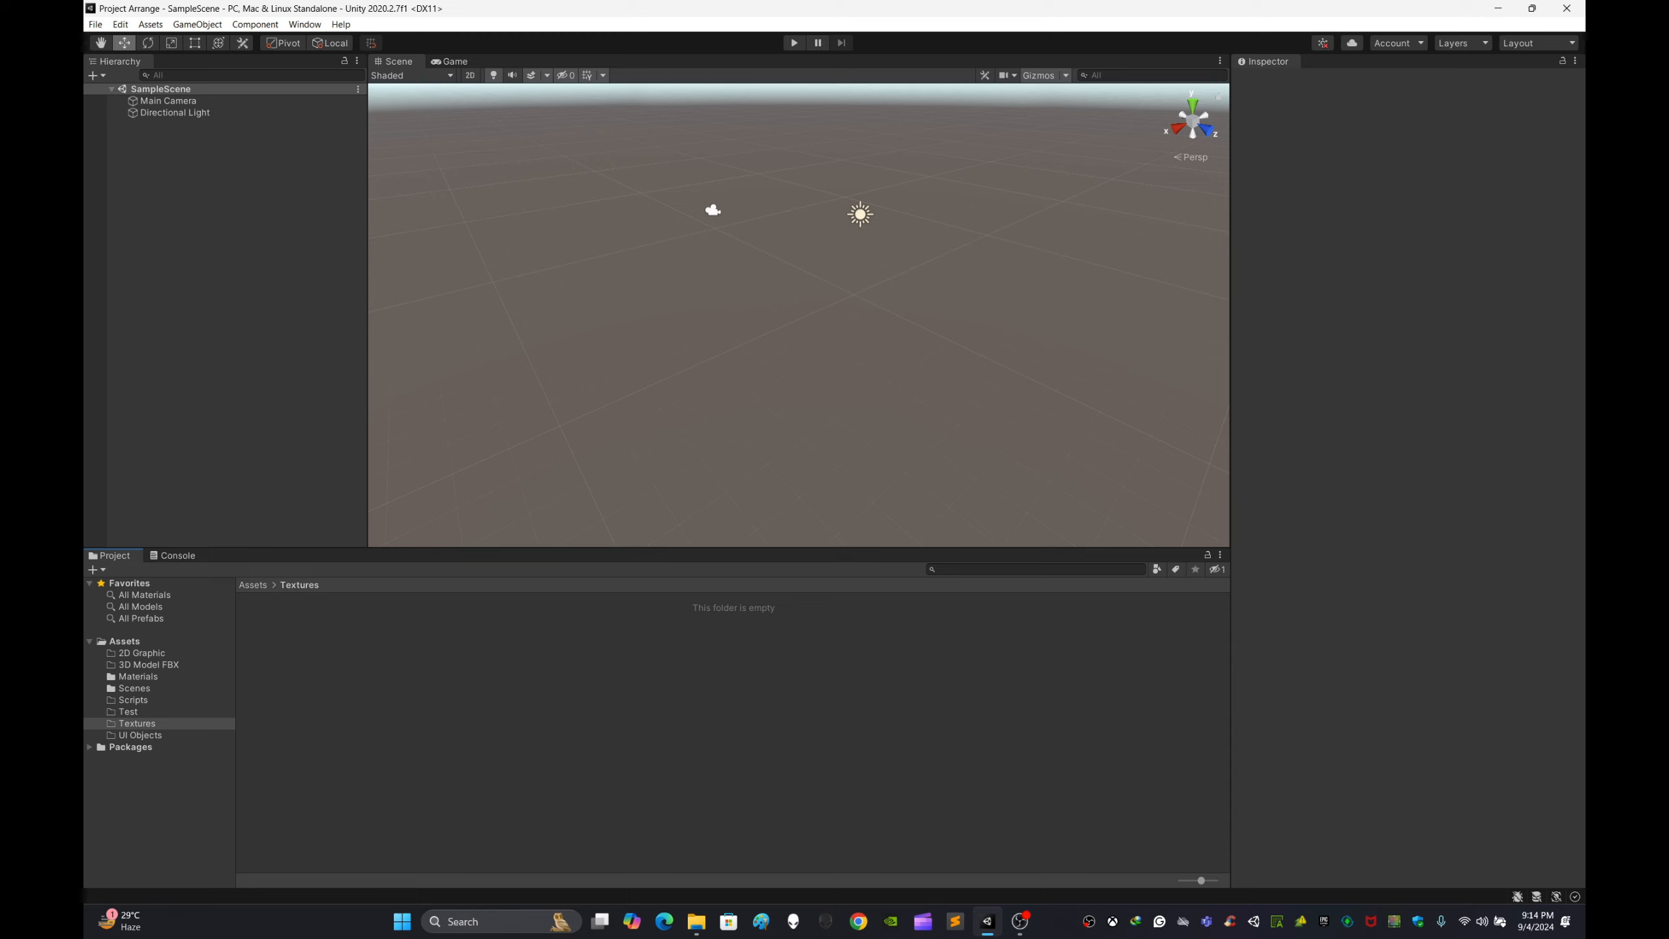
left_click(253, 585)
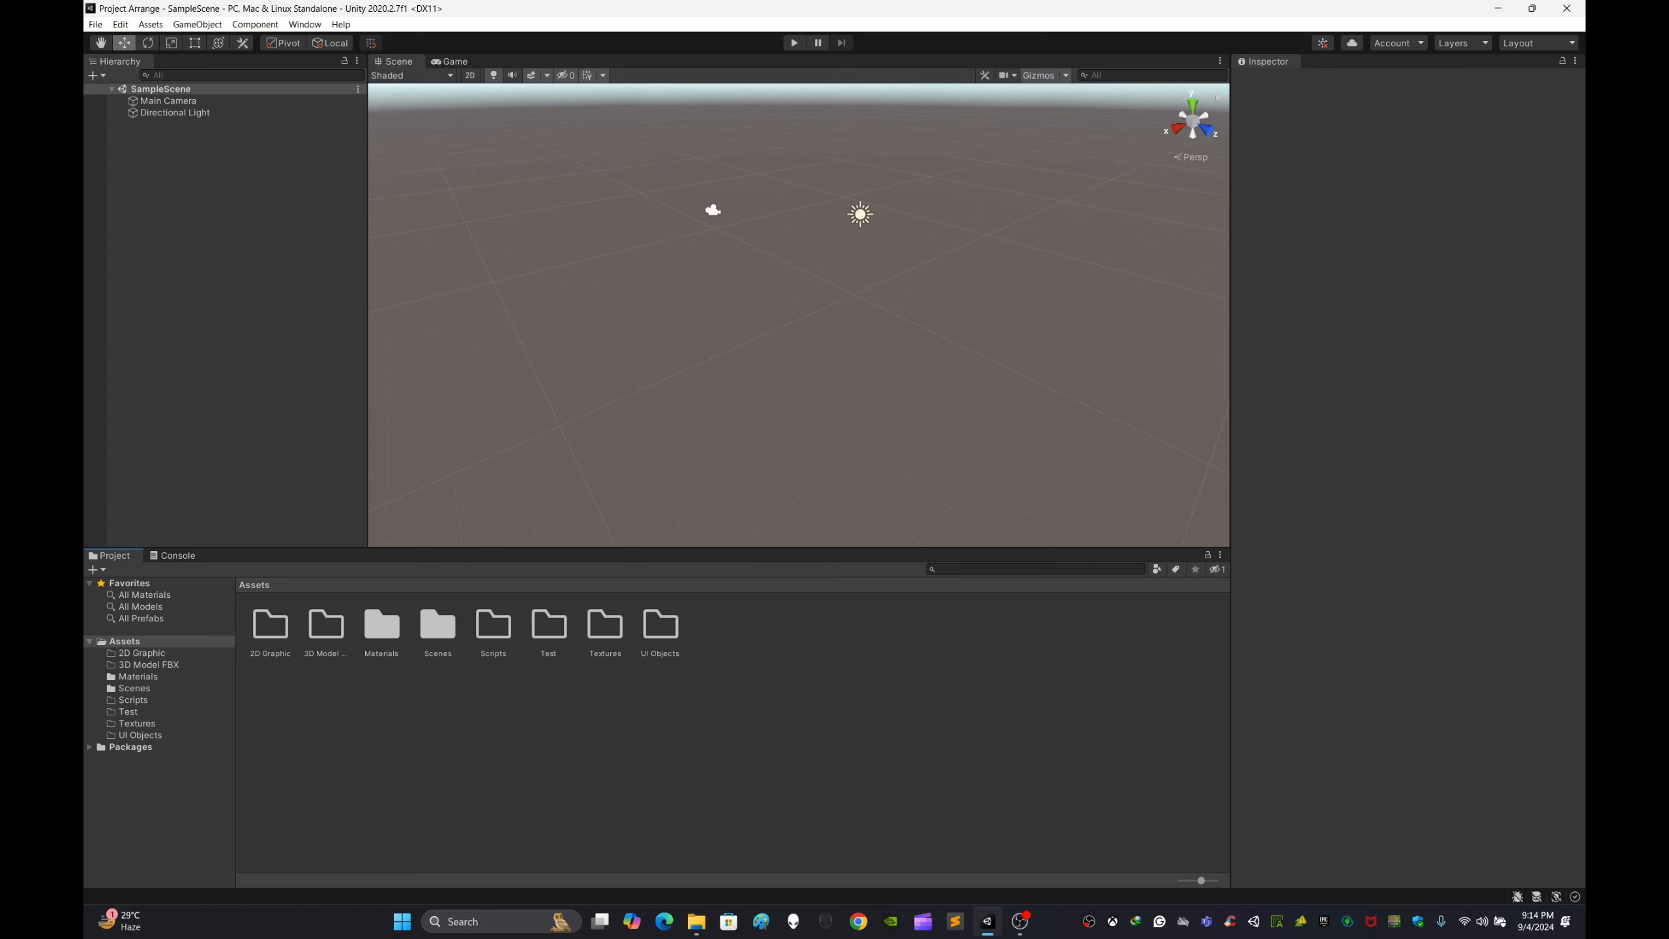
Step: Open the Scripts folder and create a new C# script inside it
double_click(493, 625)
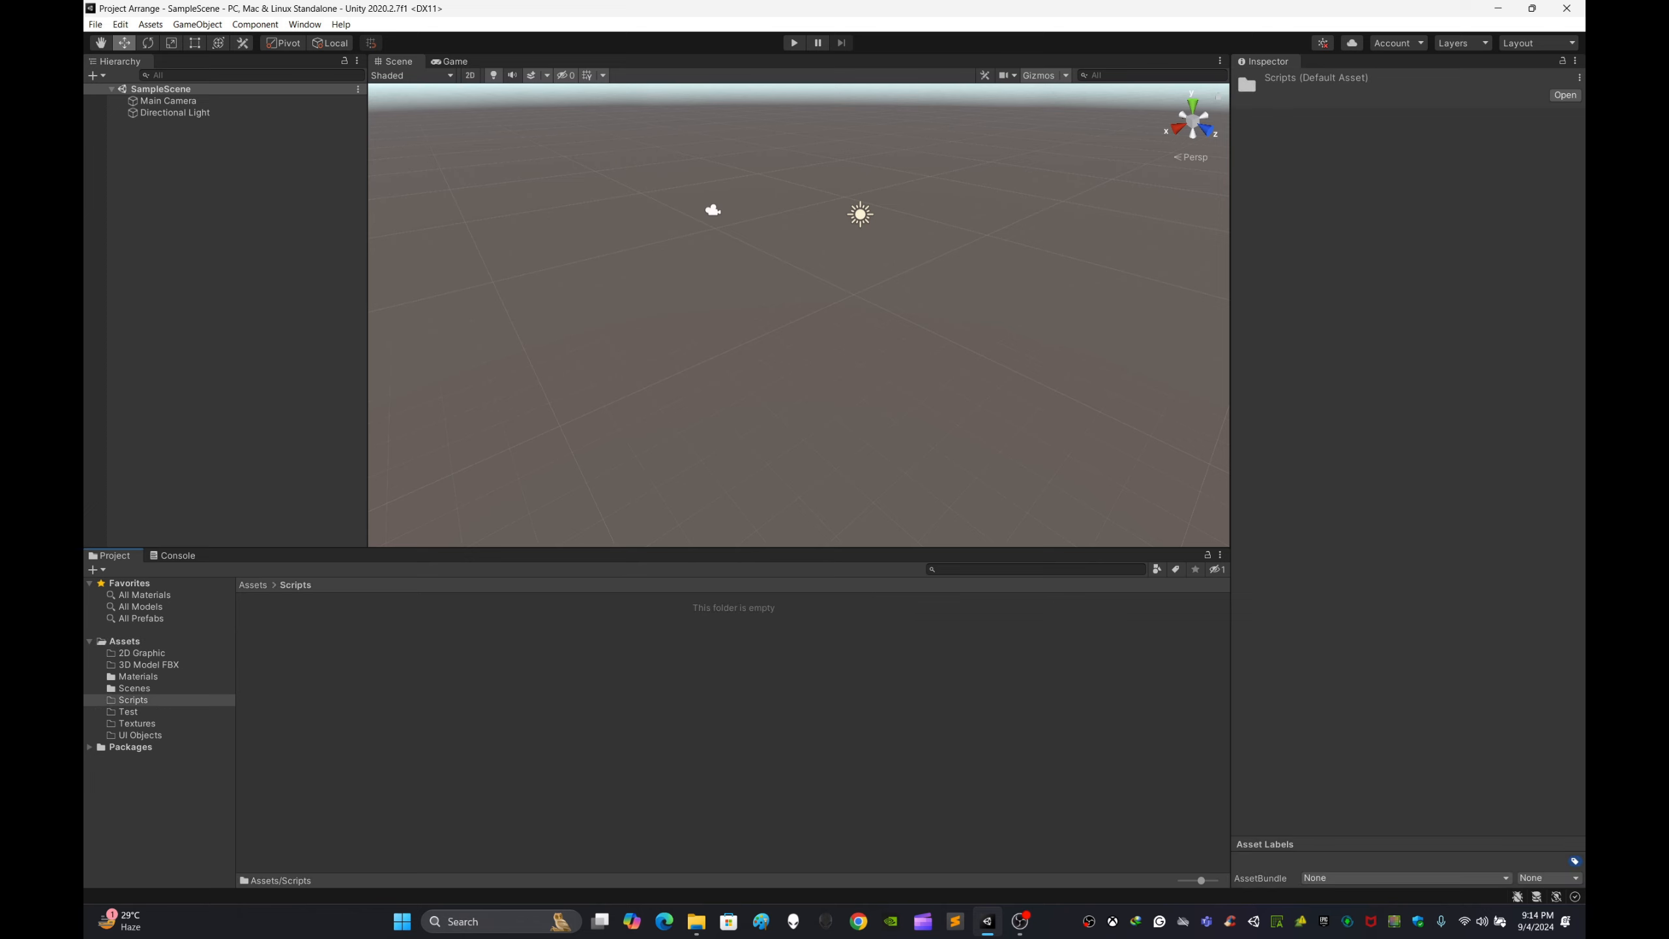
right_click(526, 701)
mouse_move(591, 320)
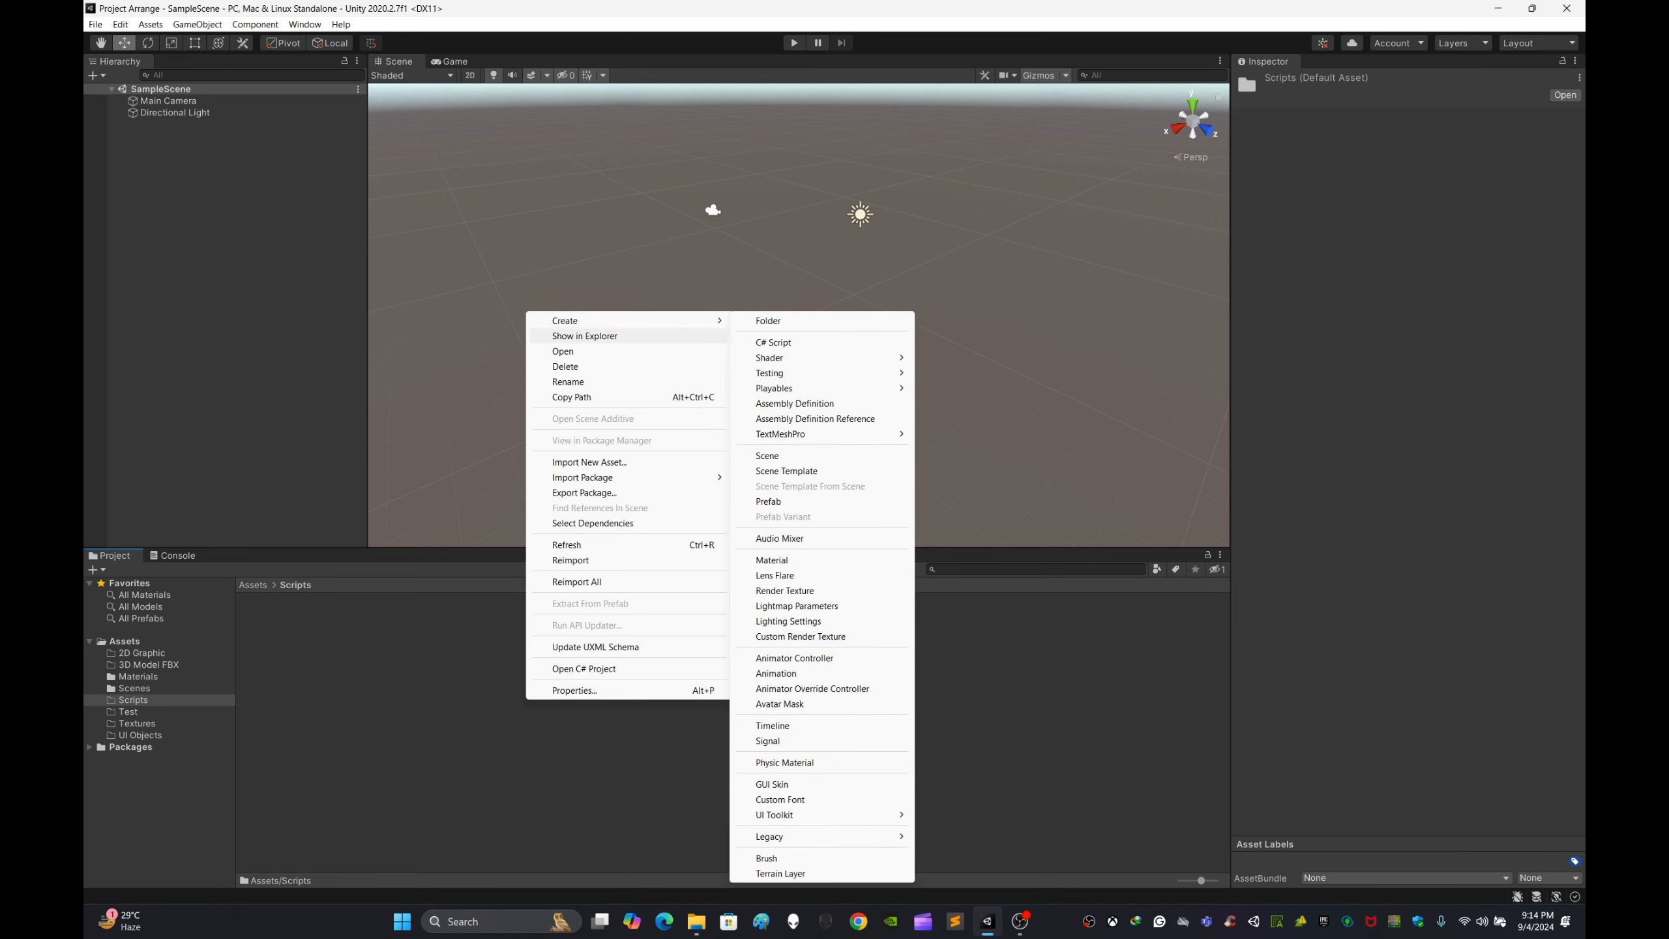
left_click(774, 342)
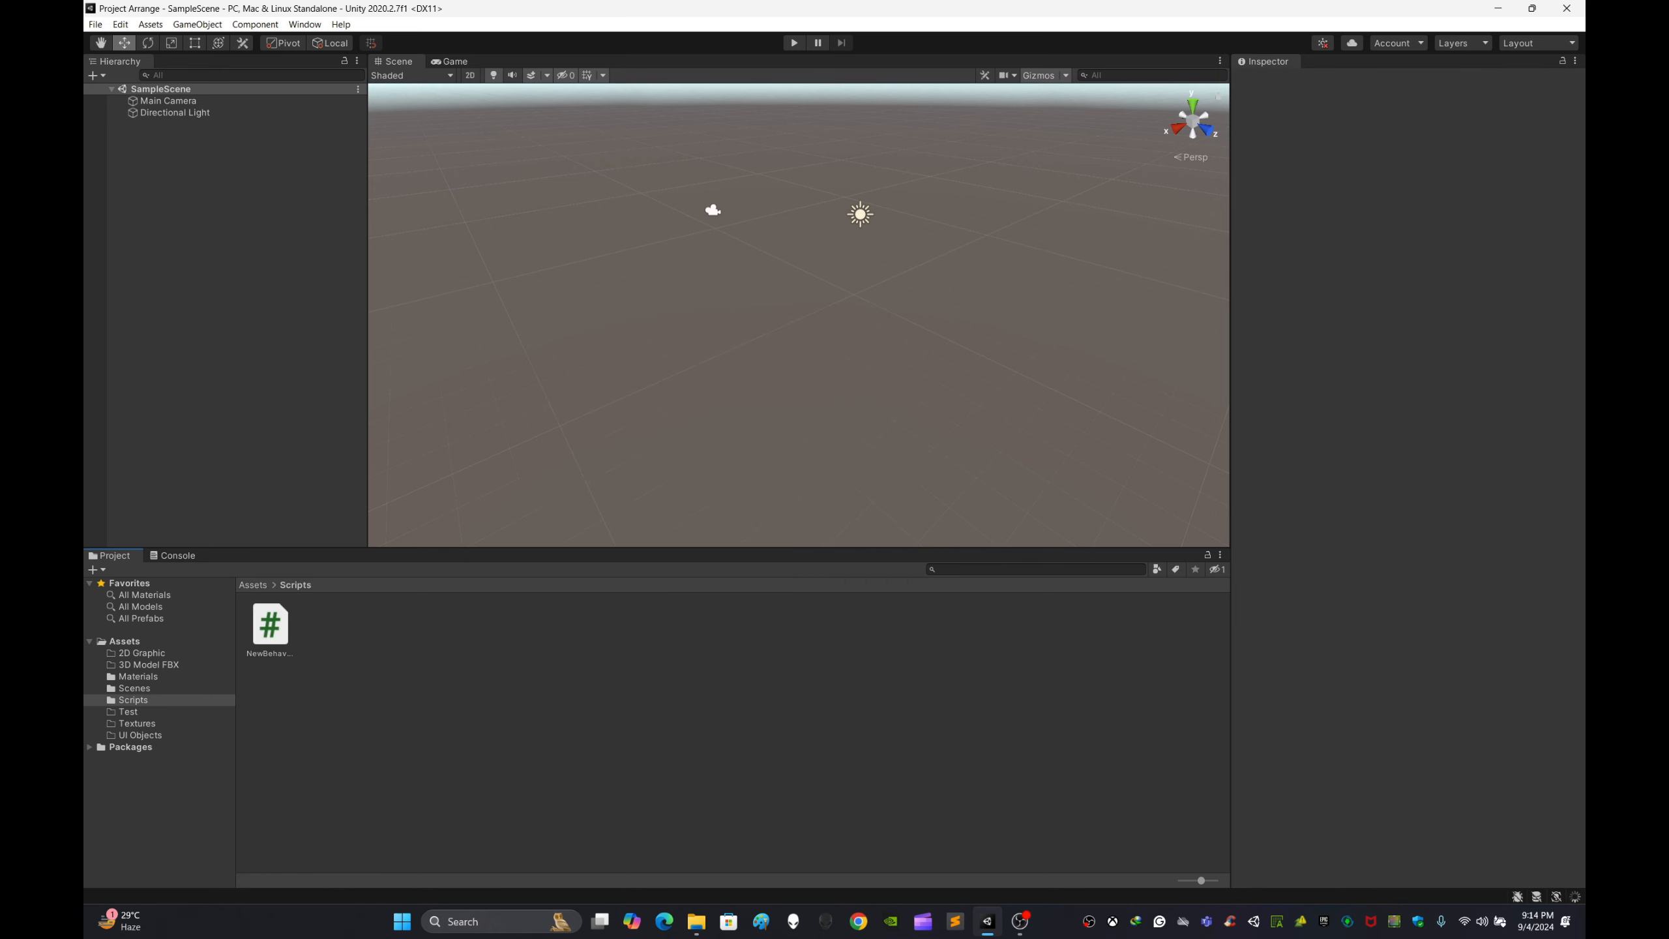
Step: Create a second C# script in the Scripts folder
right_click(459, 710)
mouse_move(572, 331)
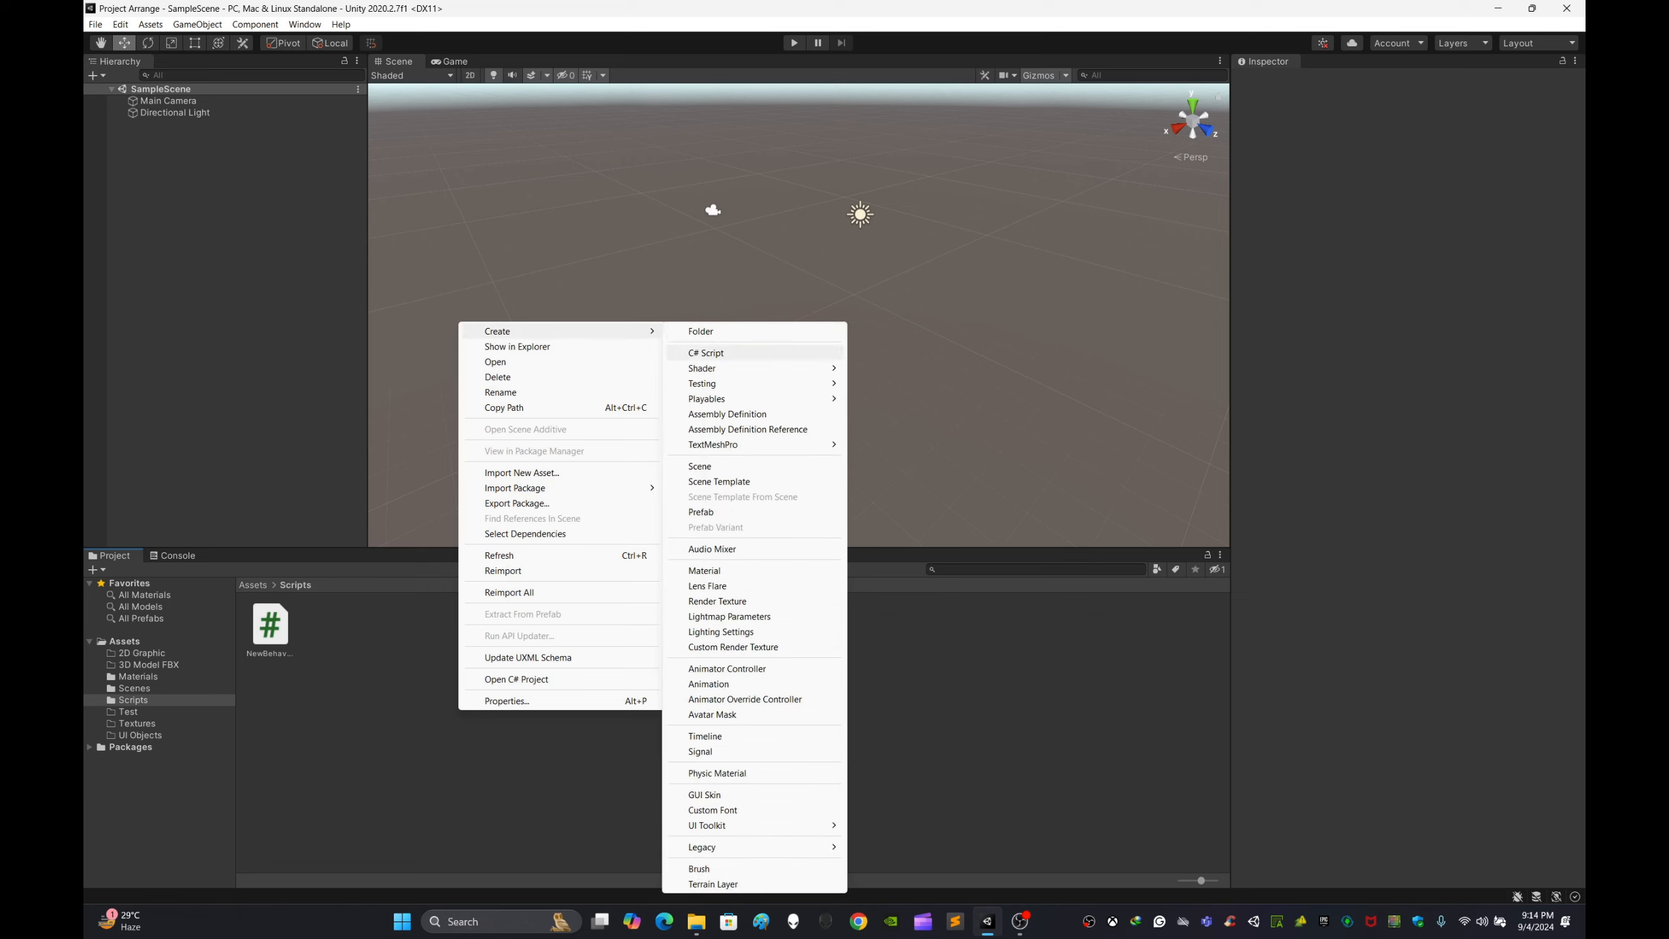
left_click(706, 353)
key("Return")
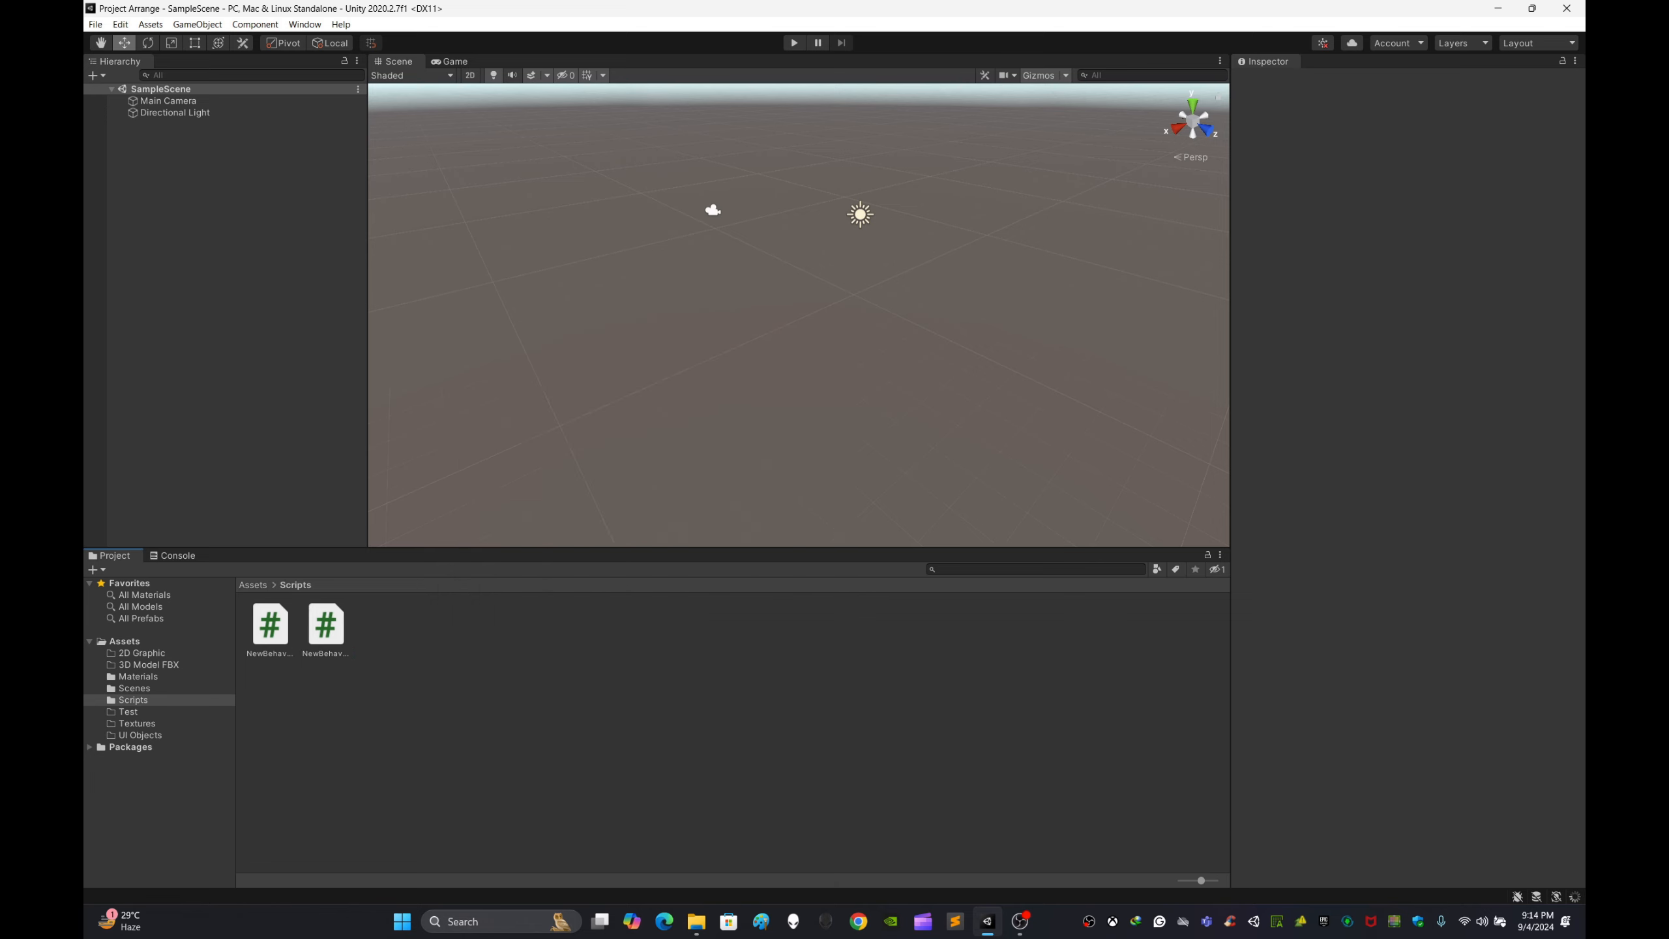
Step: Browse the Materials and Scripts folders, selecting their contents, and return to Assets
left_click(253, 585)
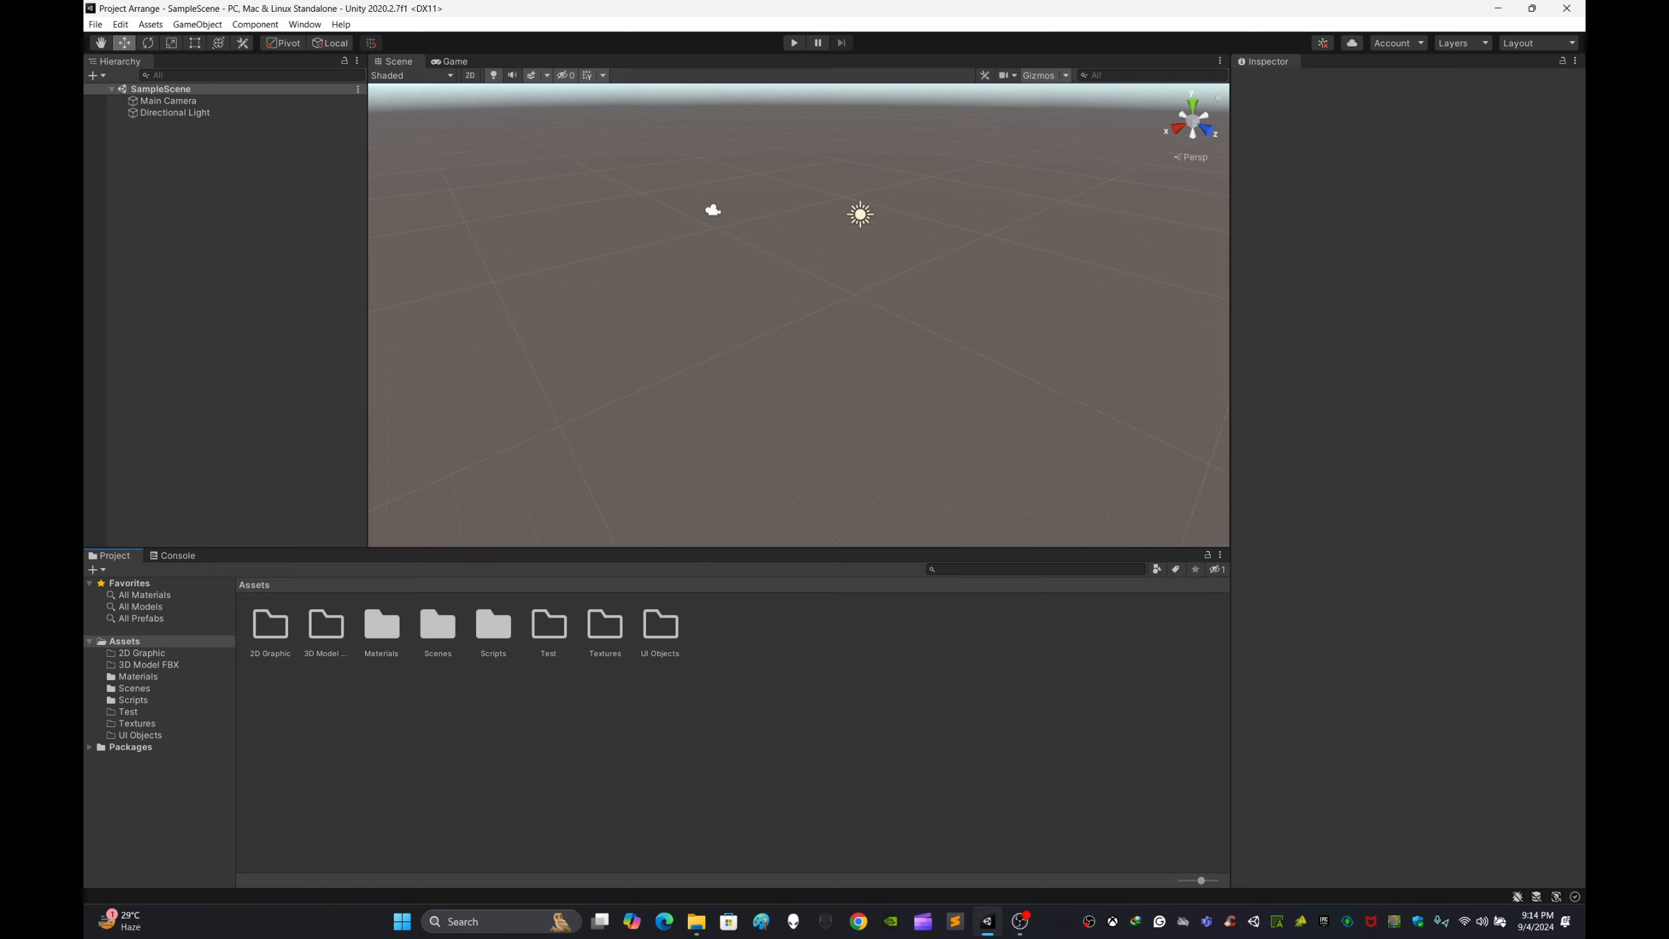
double_click(382, 628)
left_click(407, 664)
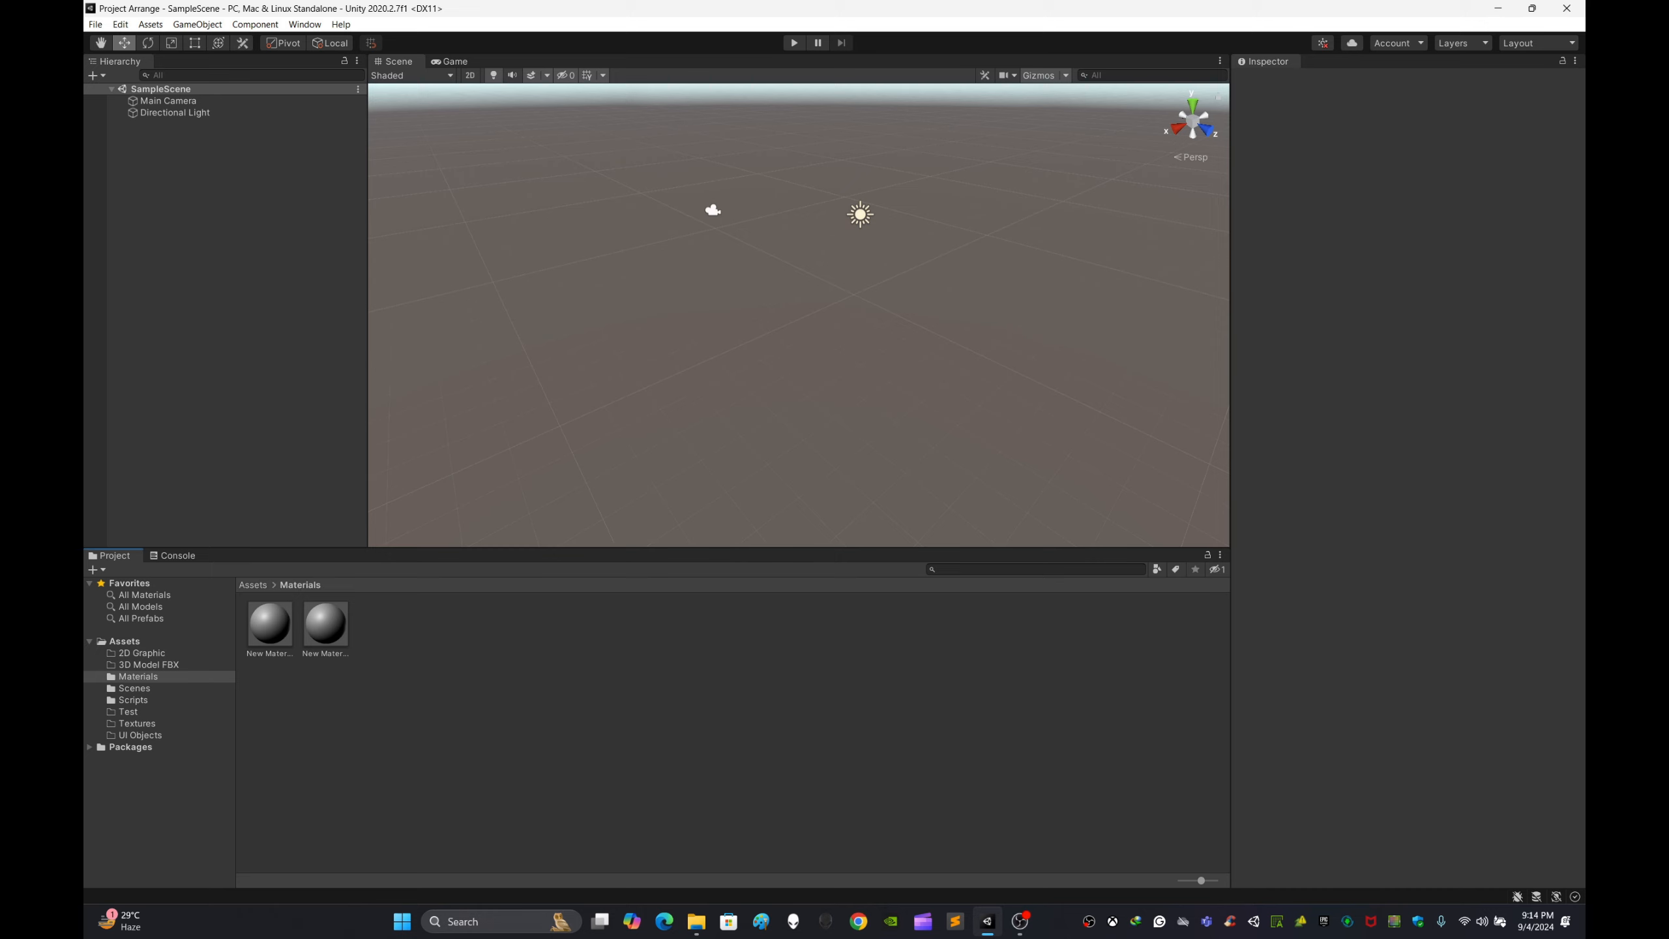
left_click(270, 624)
left_click(326, 625)
left_click(407, 664)
left_click(253, 584)
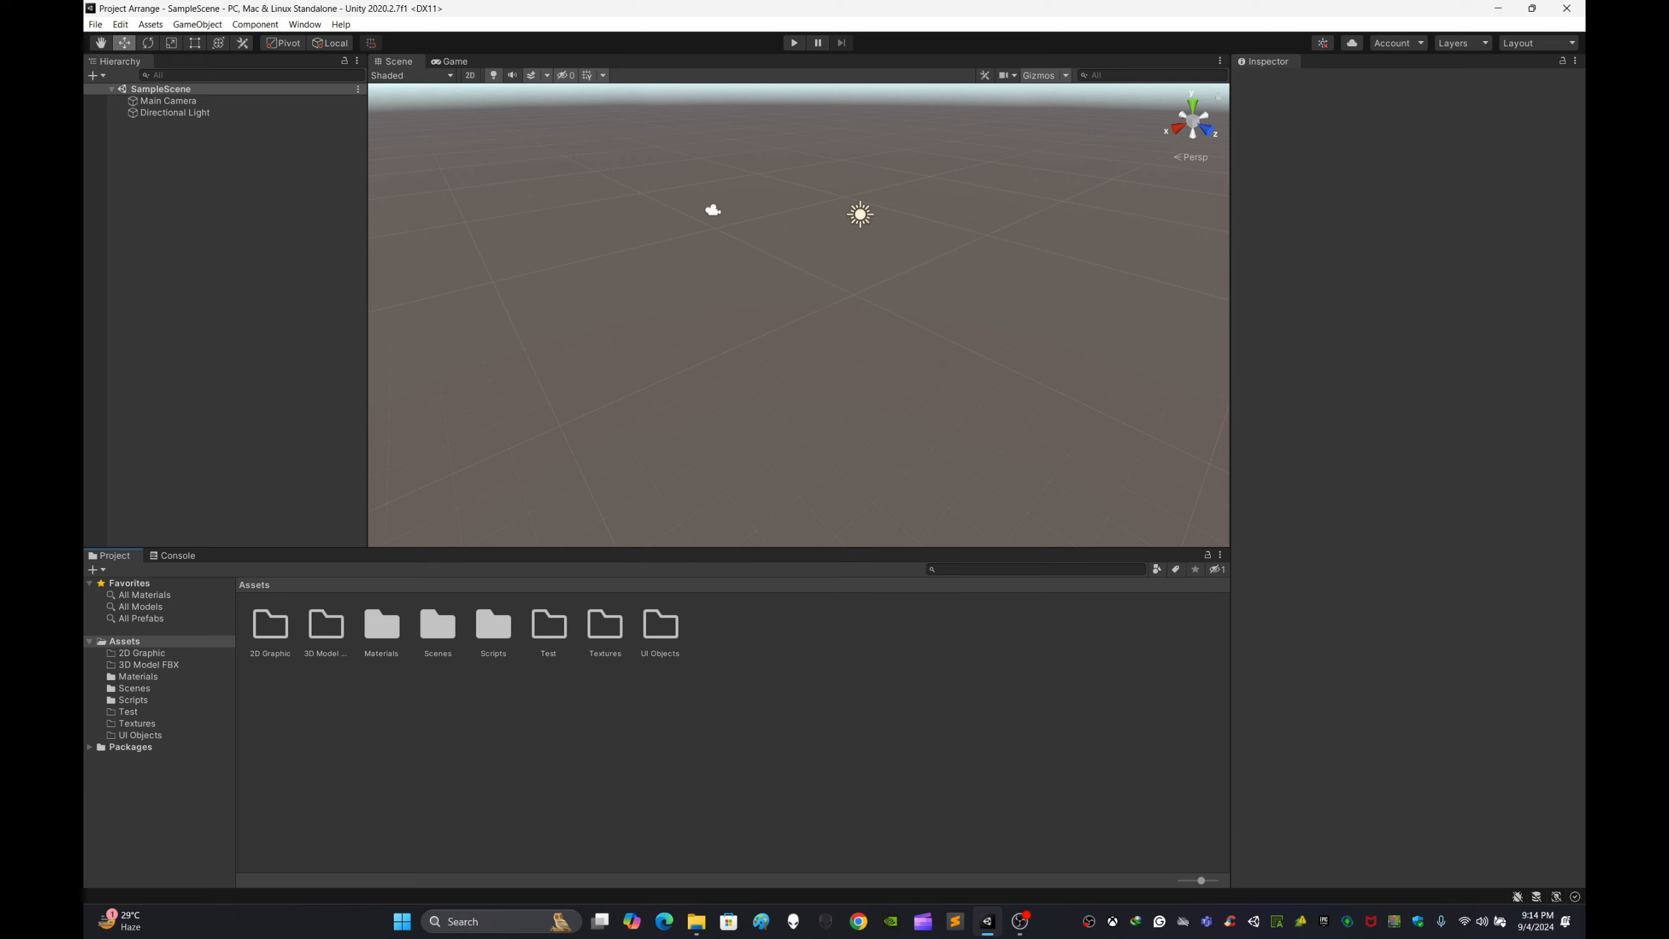
double_click(493, 625)
left_click(270, 624)
left_click(326, 625)
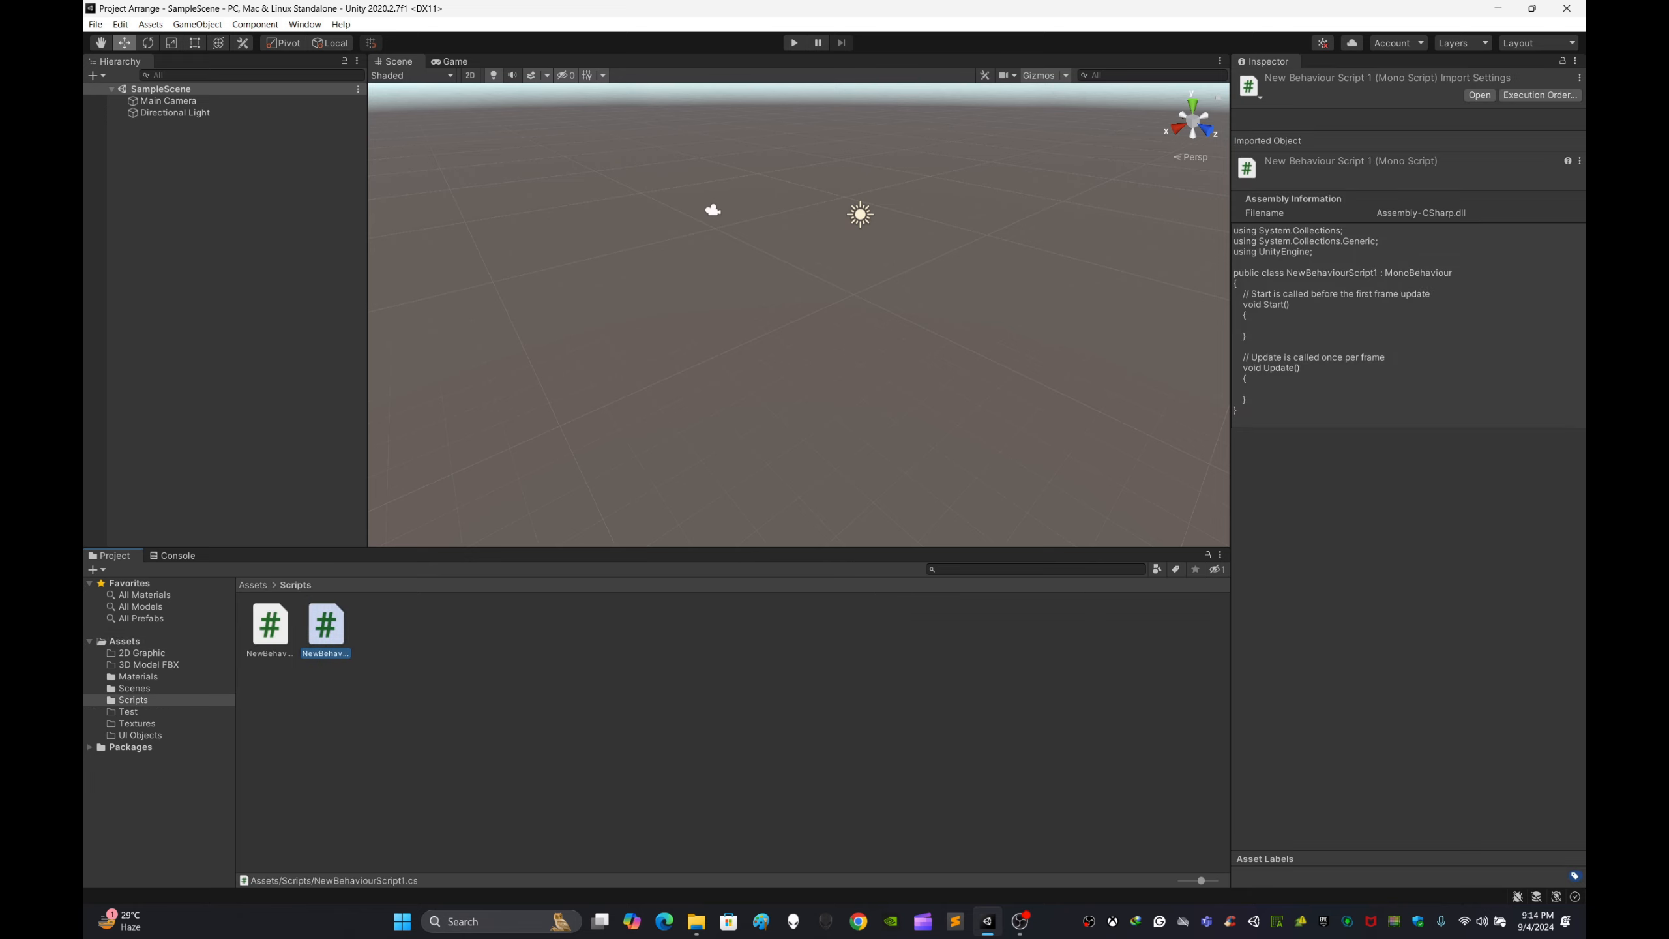
left_click(408, 678)
left_click(253, 584)
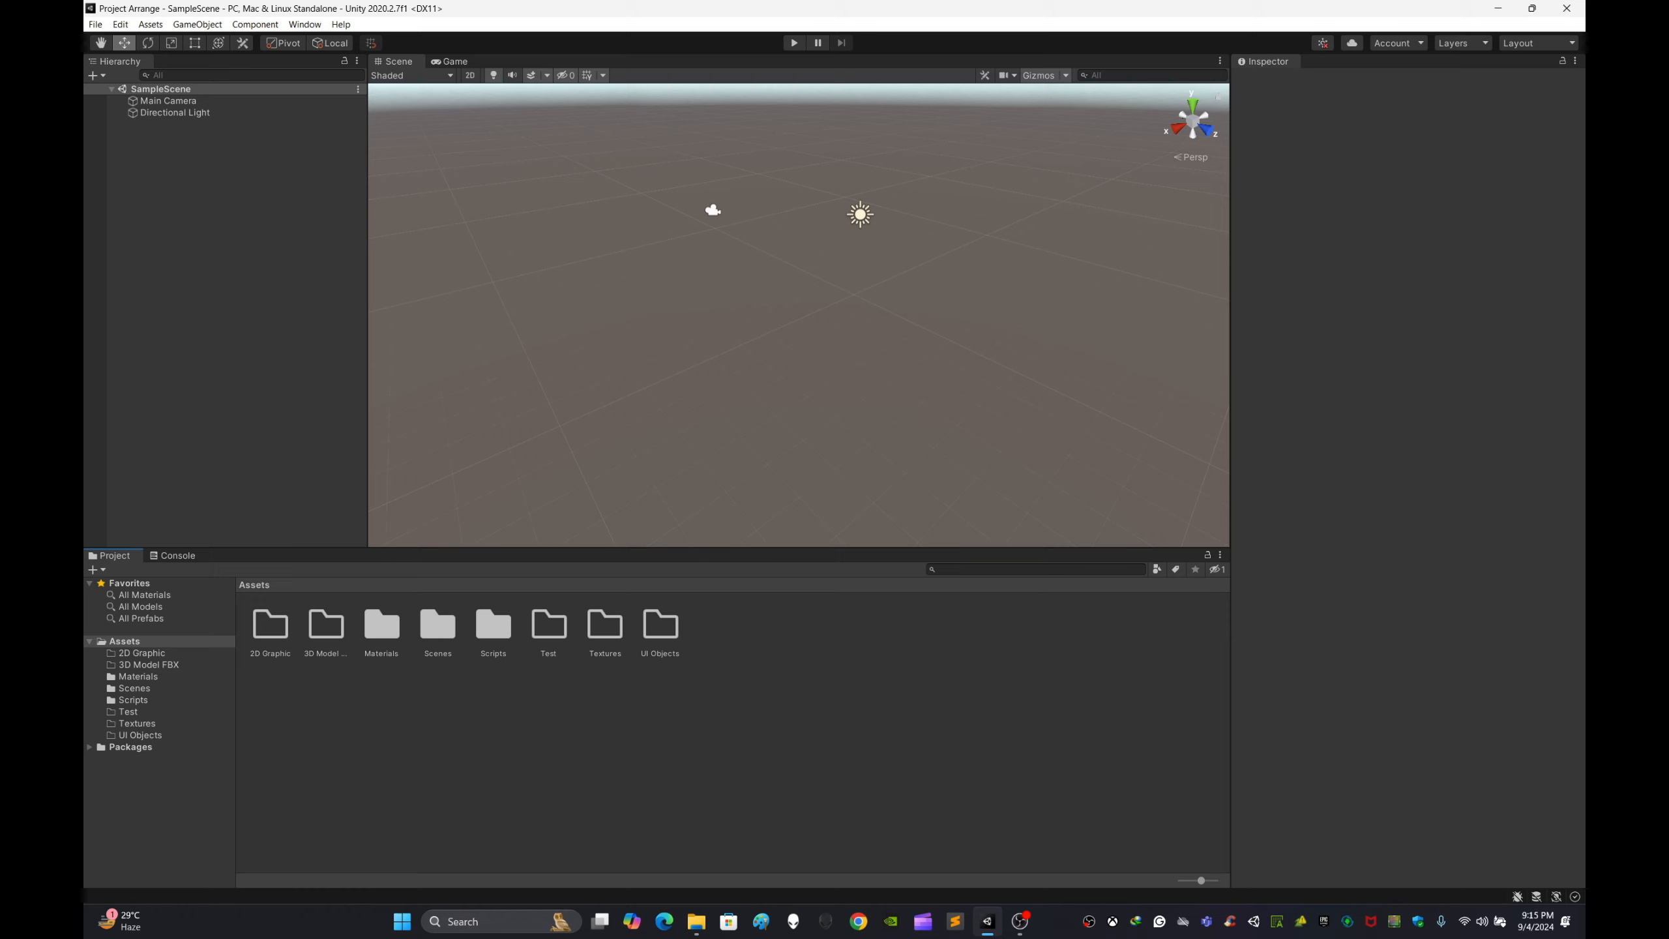
right_click_drag(798, 316, 828, 351)
key("s")
left_click(733, 730)
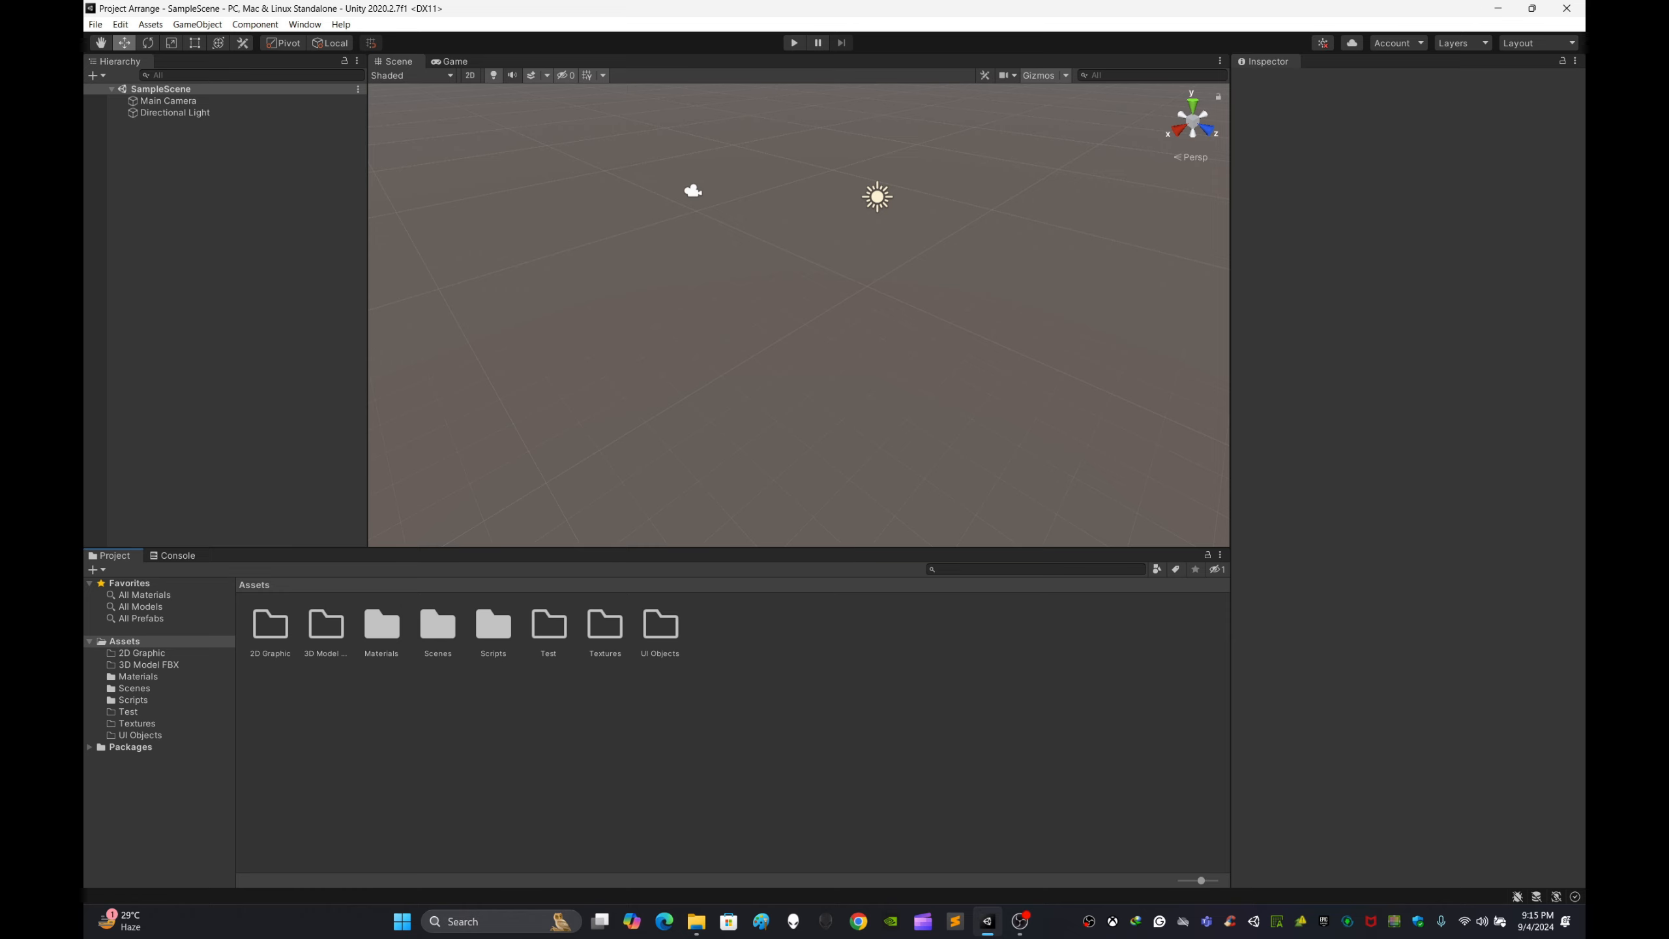
right_click_drag(799, 316, 797, 306)
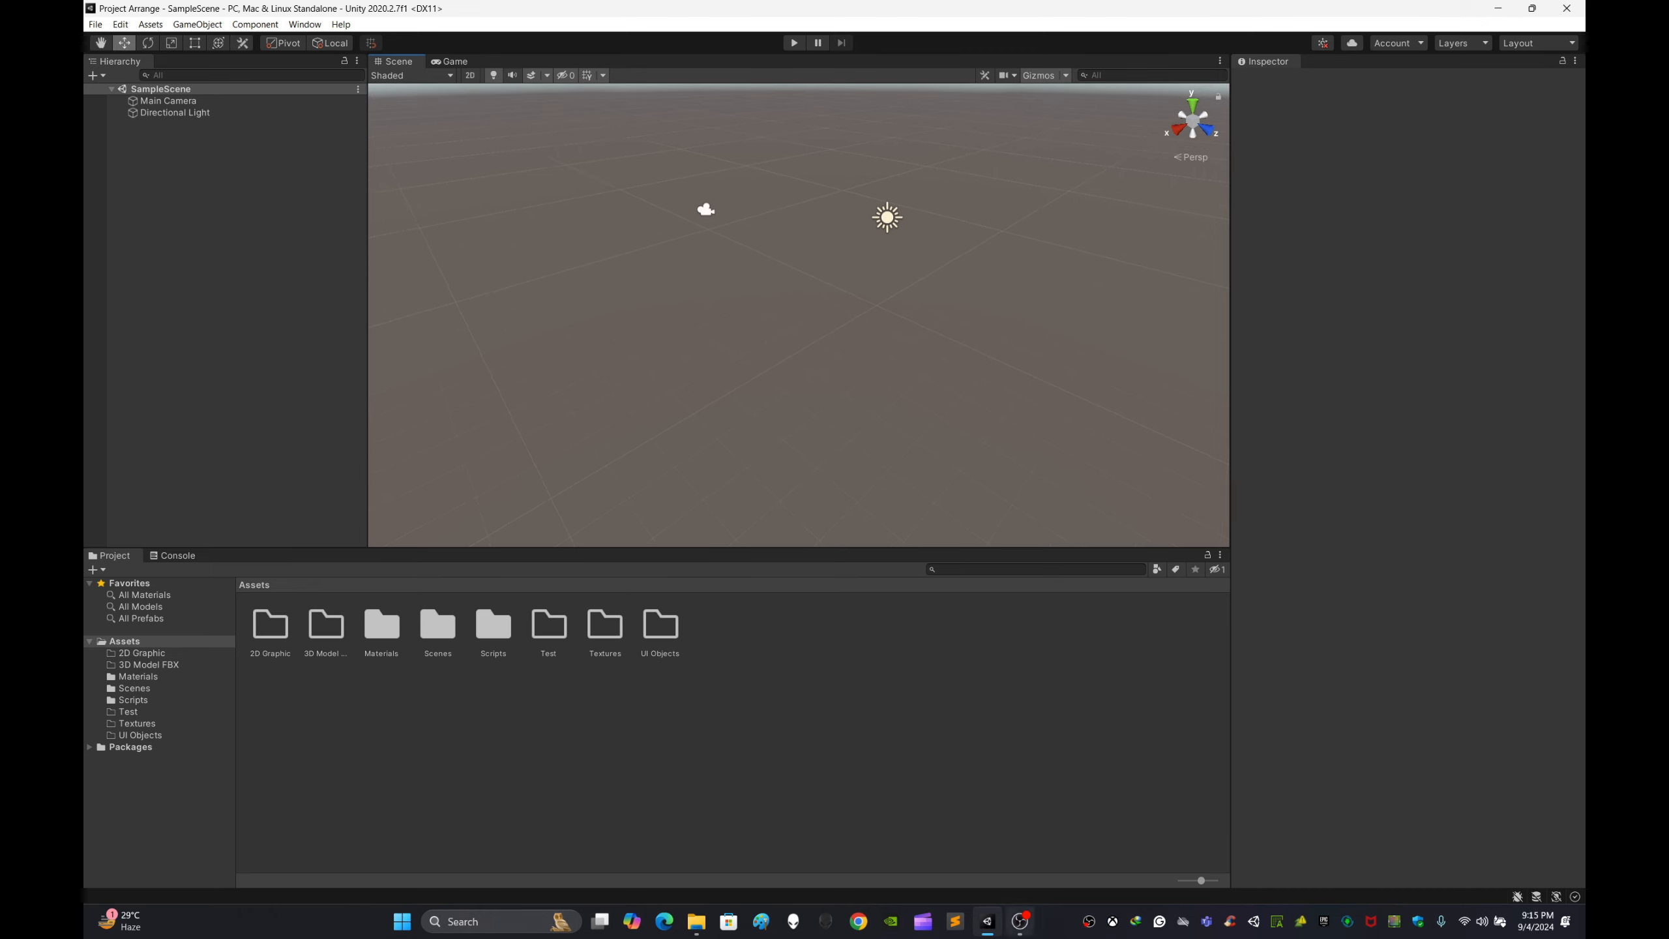
mouse_move(1020, 921)
right_click_drag(799, 307, 797, 307)
right_click_drag(799, 315, 803, 321)
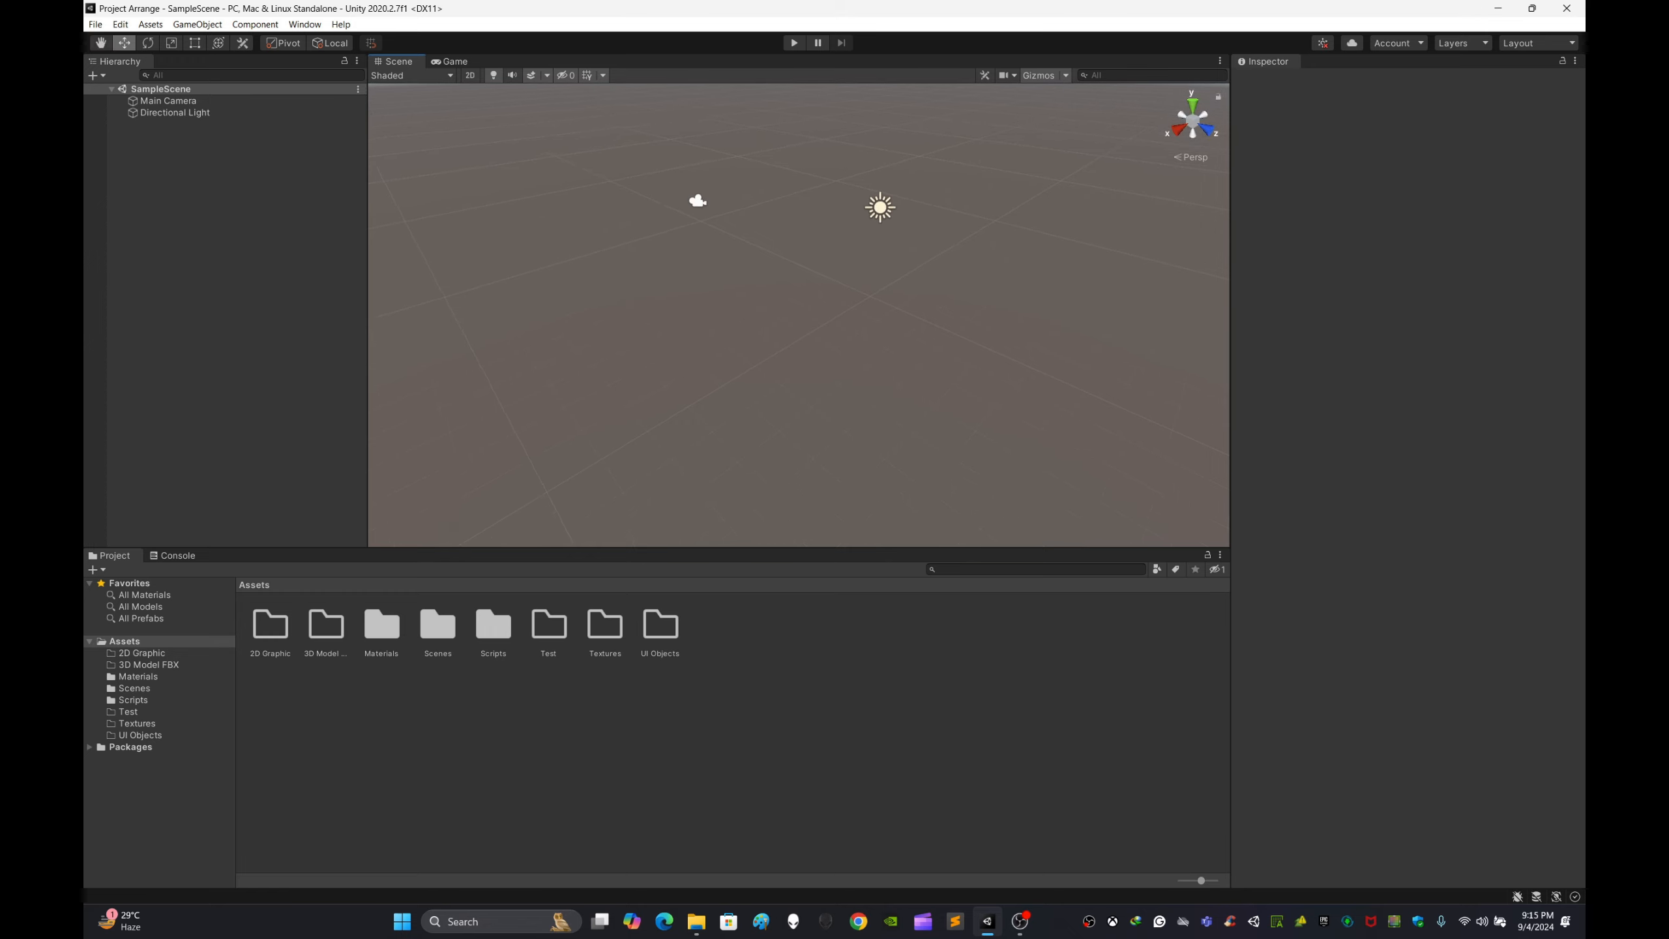